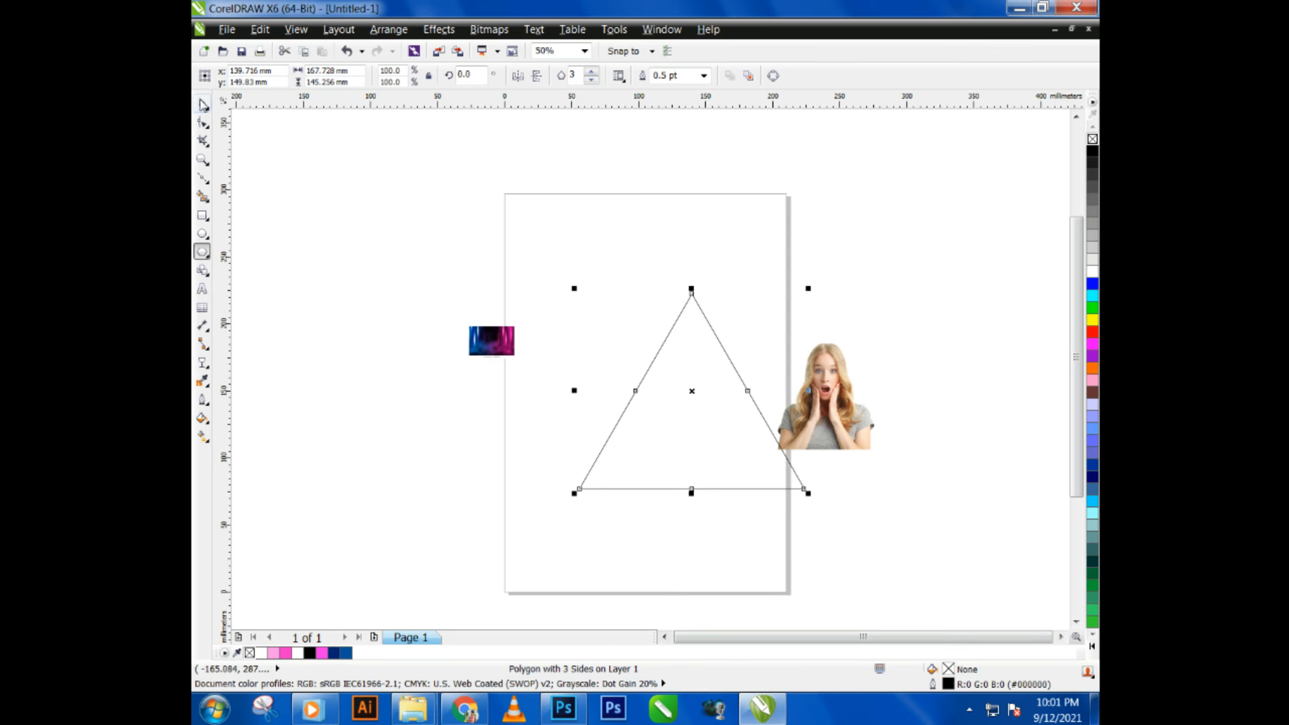
- Move the triangle to the middle of the page and set its outline width to 3.0 pt
key(space)
drag(697, 436, 652, 404)
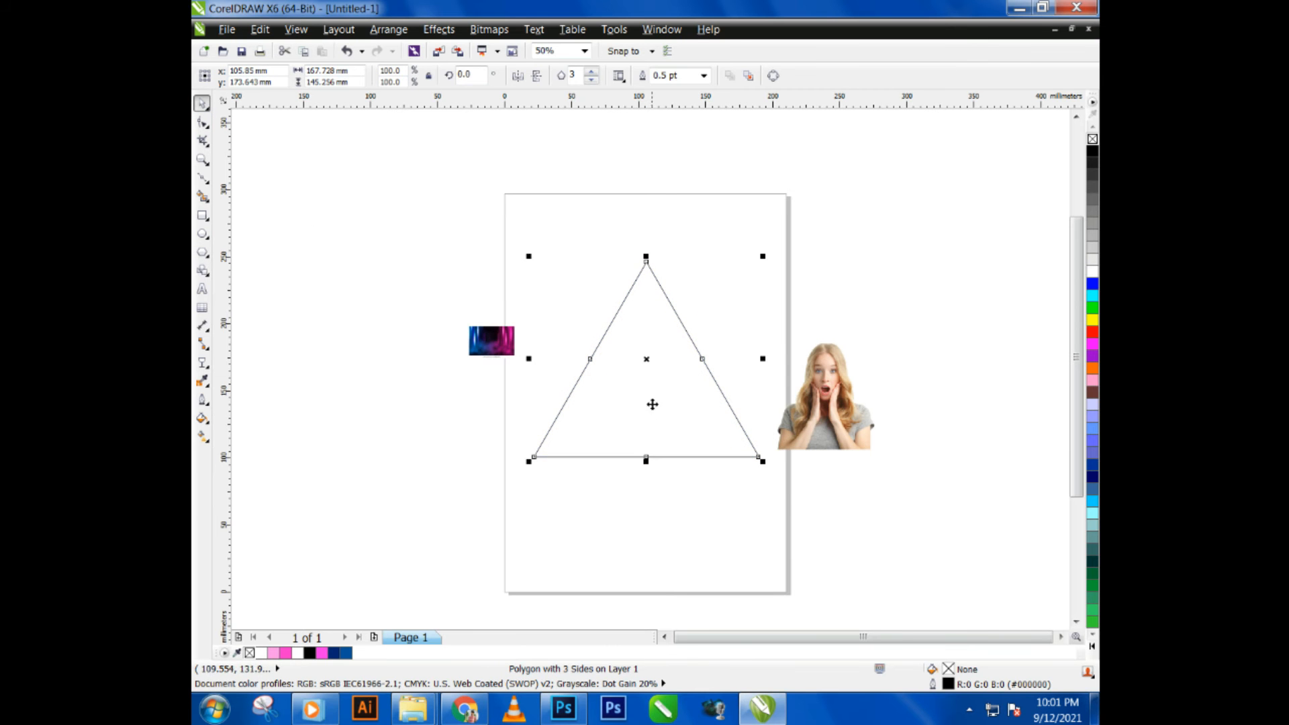
click(704, 75)
click(675, 167)
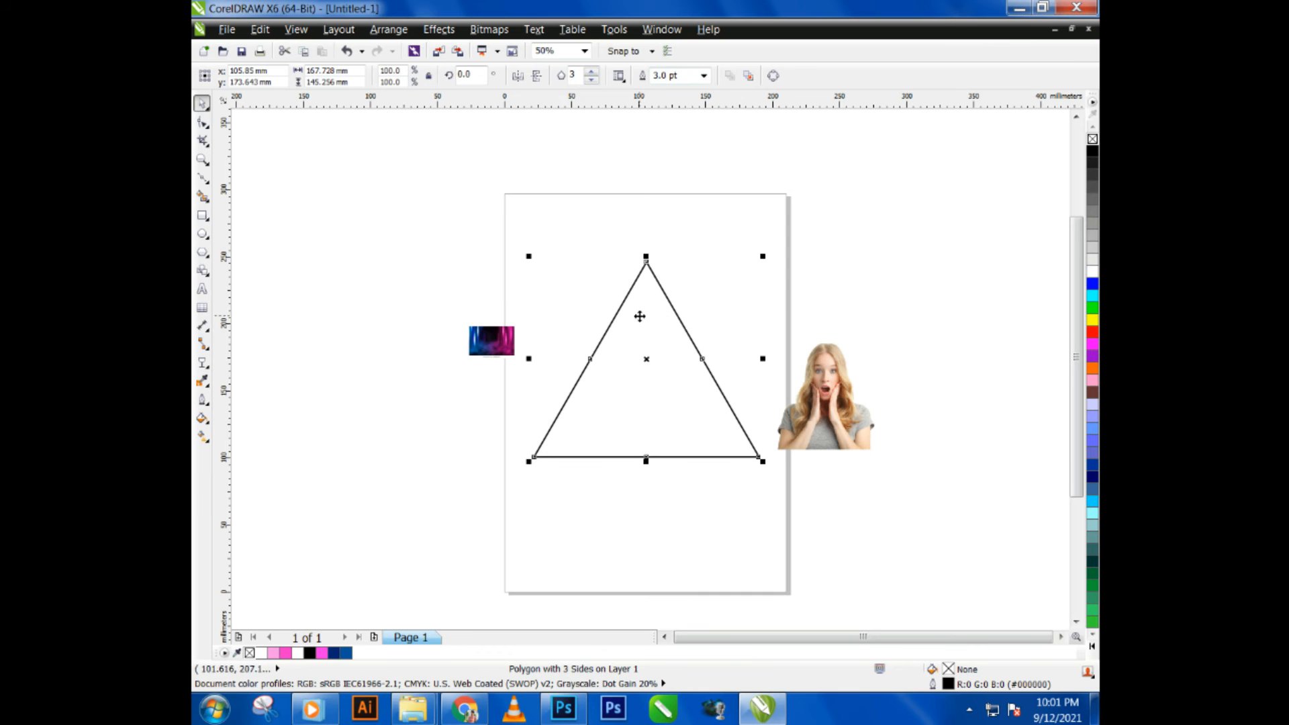
- Place a copy of the triangle outside the page, beyond its upper-right corner
drag(640, 316, 914, 178)
click(887, 500)
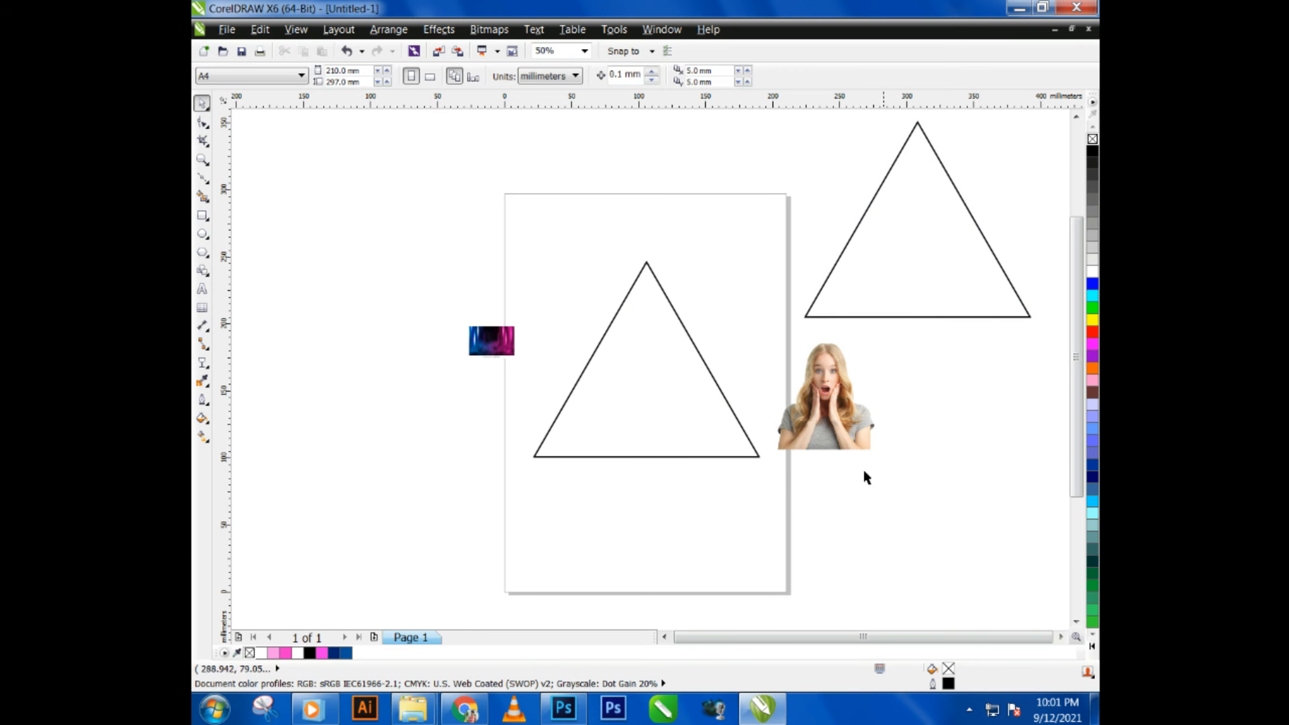
click(697, 431)
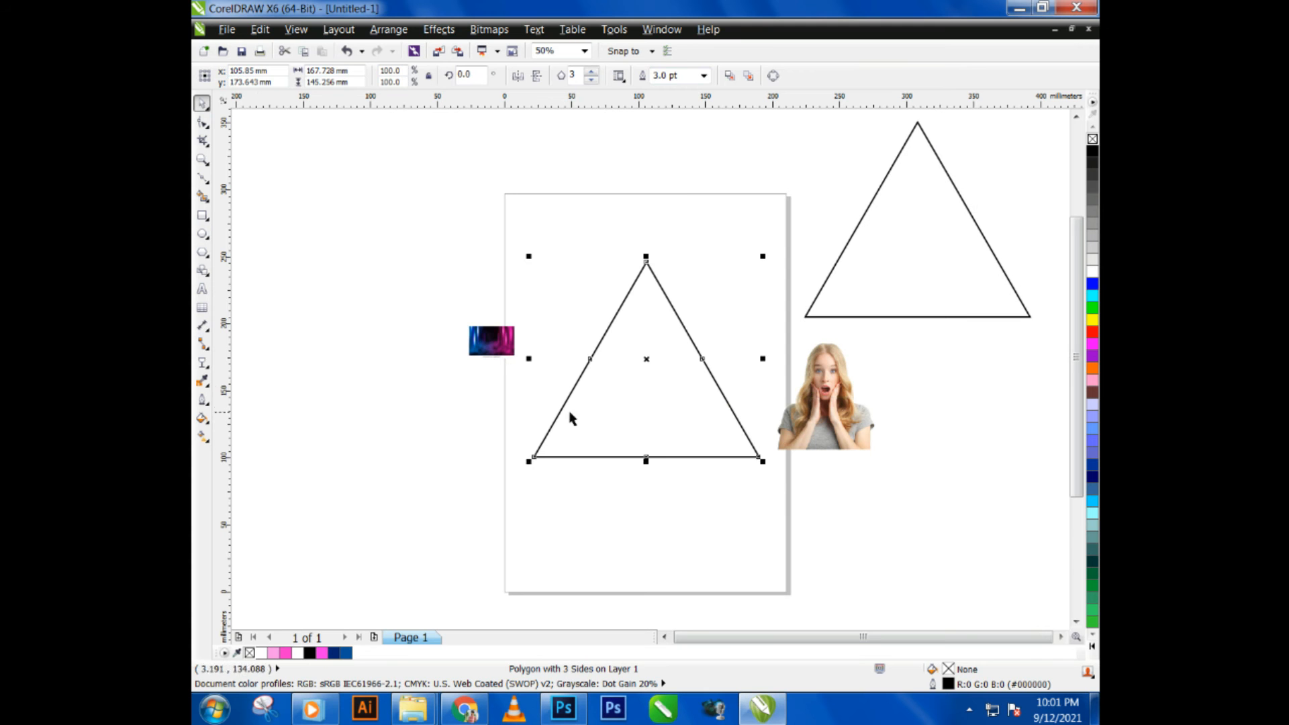
- Enlarge the neon background image and move it above the triangle on the page
drag(489, 343, 869, 420)
drag(778, 373, 724, 174)
click(566, 482)
- Draw a rectangle about 216 mm wide and 185 mm high around the triangle on the page
click(201, 215)
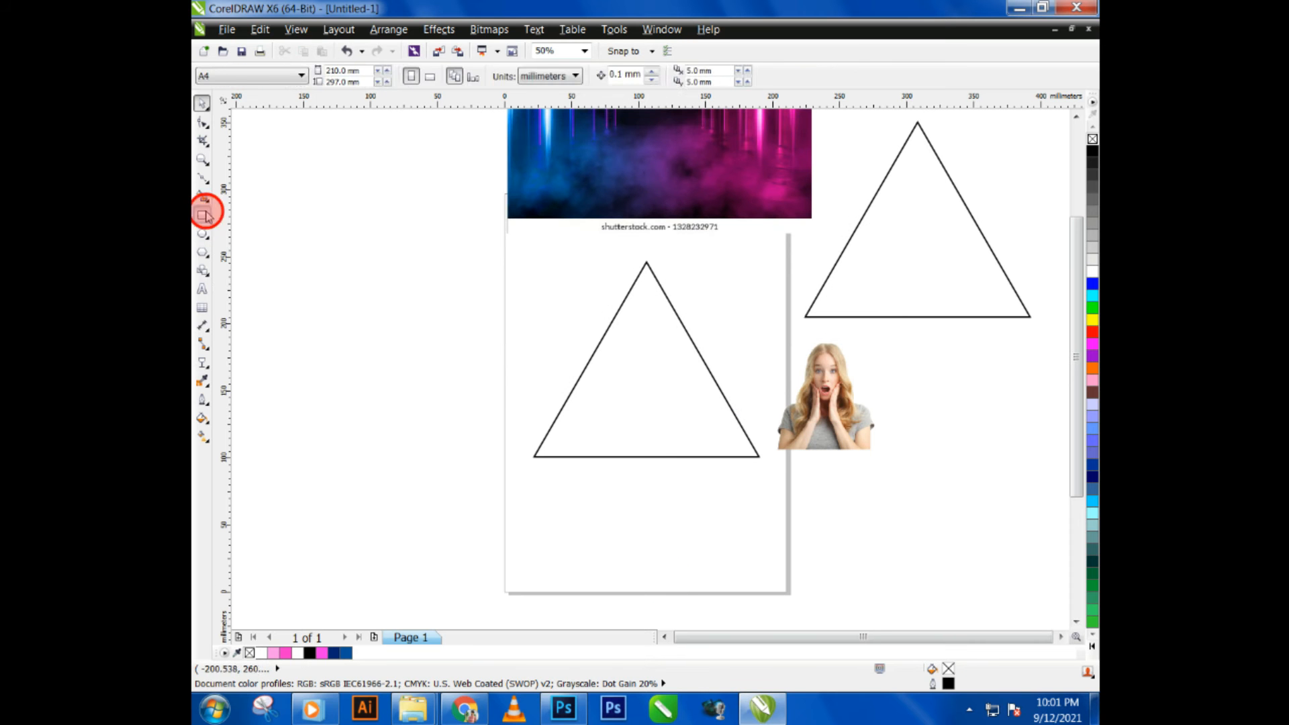
mouse_move(499, 247)
mouse_down()
mouse_move(591, 358)
mouse_move(754, 507)
mouse_move(792, 496)
mouse_up()
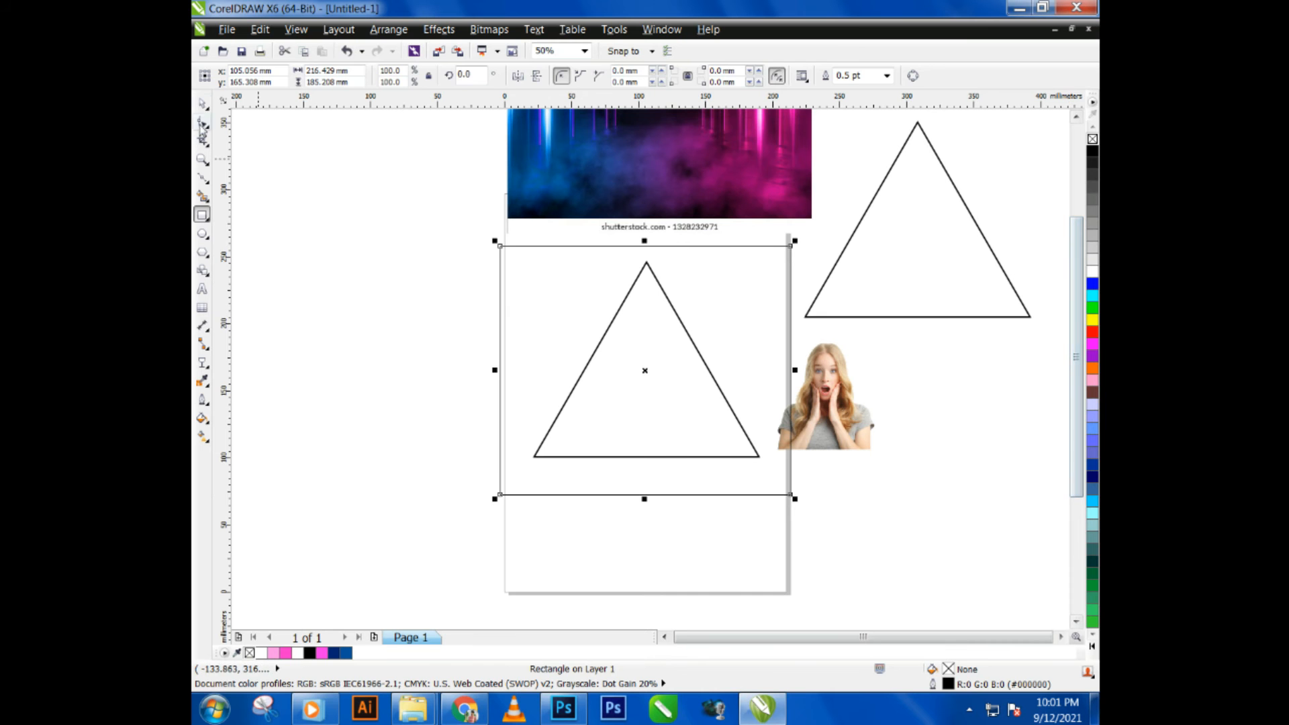
click(201, 103)
click(401, 331)
- Colour the outline of the triangle on the page white and fill the surrounding rectangle black
click(621, 303)
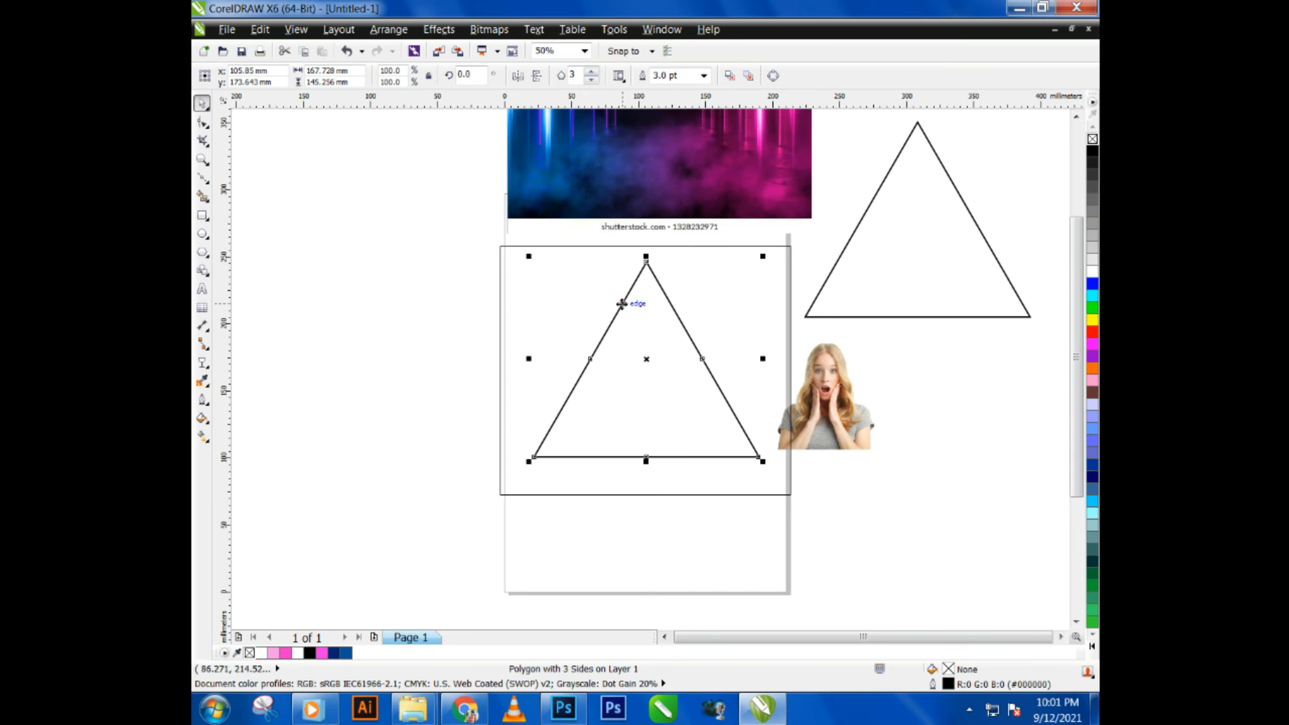
right_click(1093, 274)
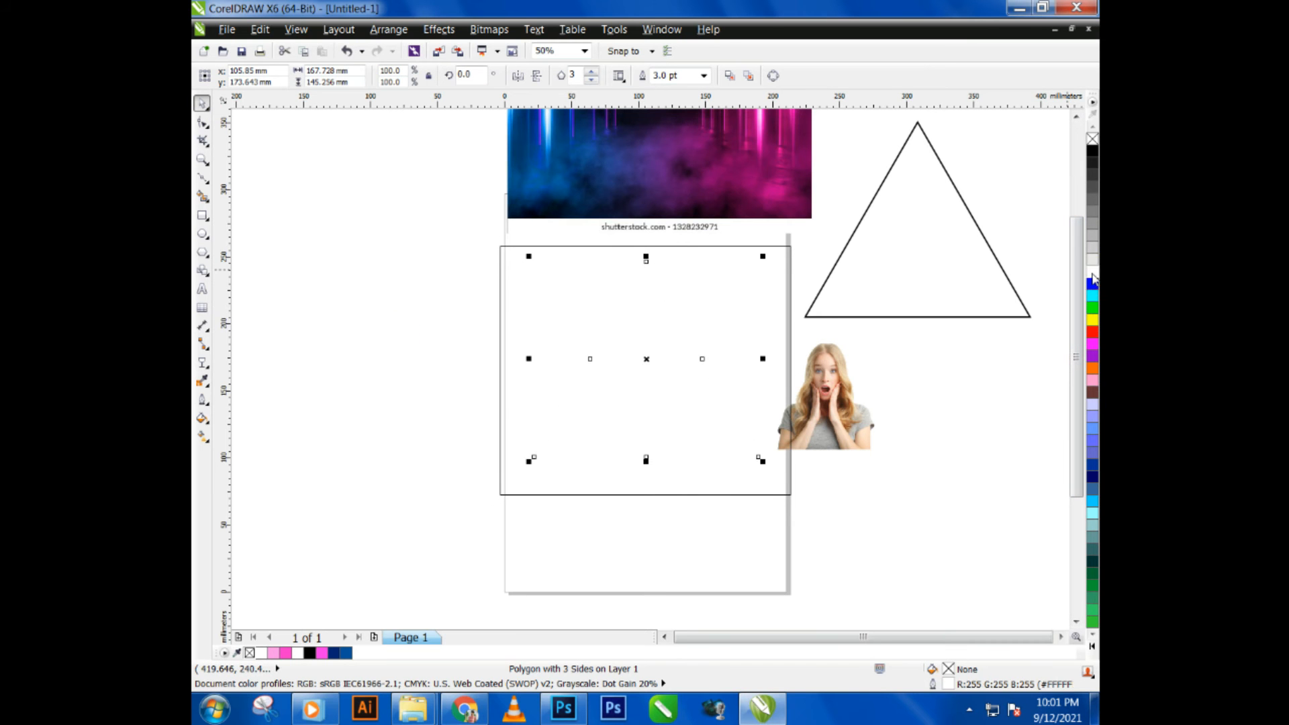
click(500, 247)
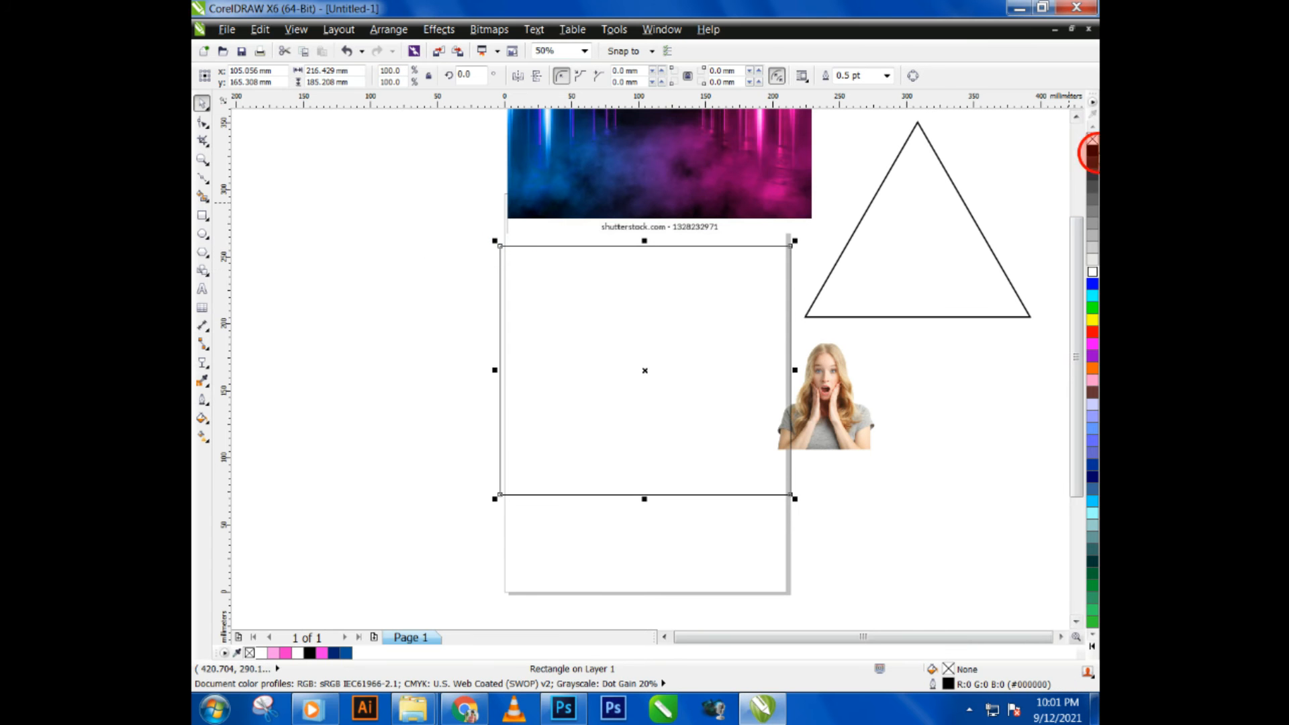
click(1093, 150)
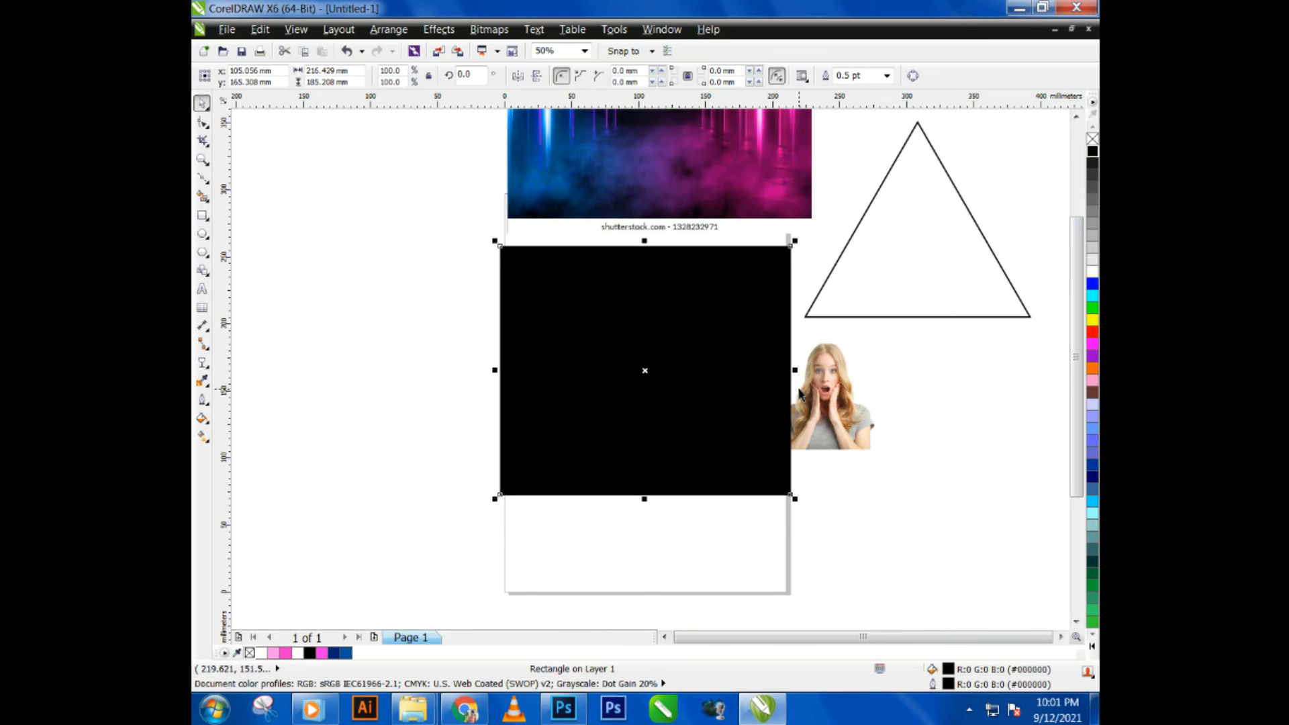
- Send the black rectangle behind the white triangle and lock it in place
key(ctrl+End)
click(847, 572)
click(681, 447)
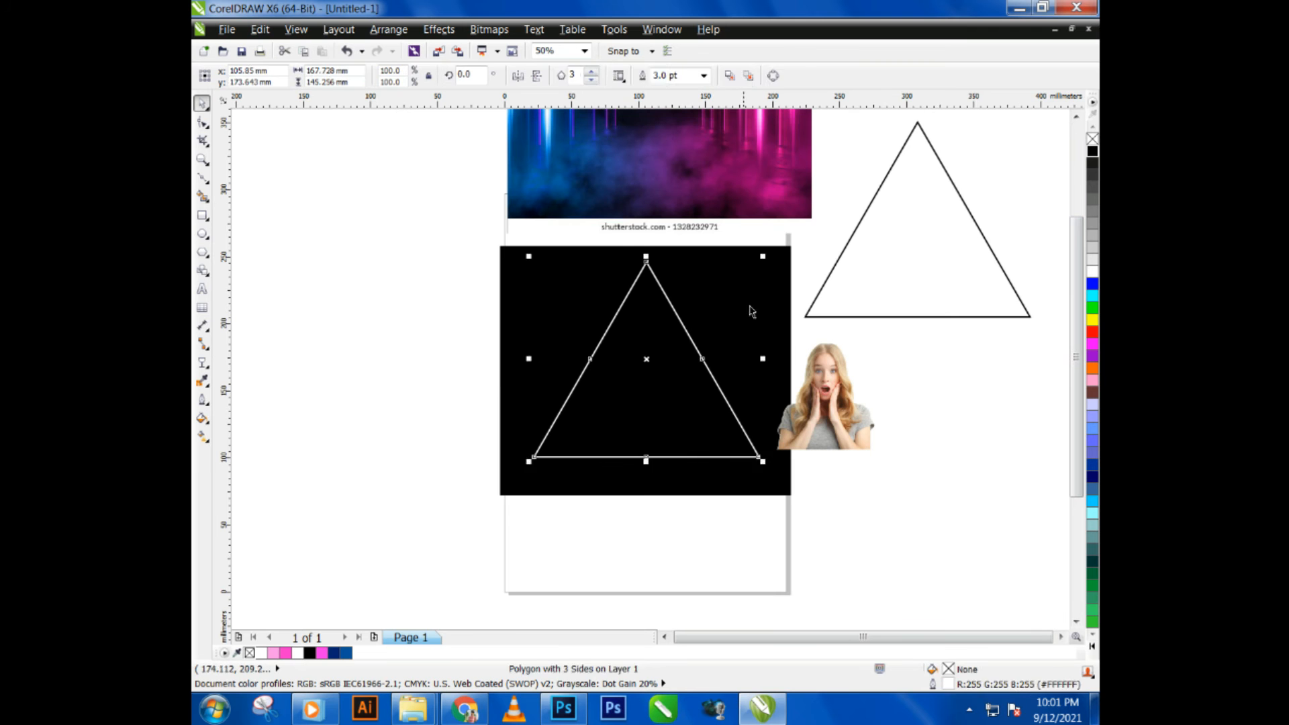
click(772, 288)
right_click(776, 289)
click(818, 219)
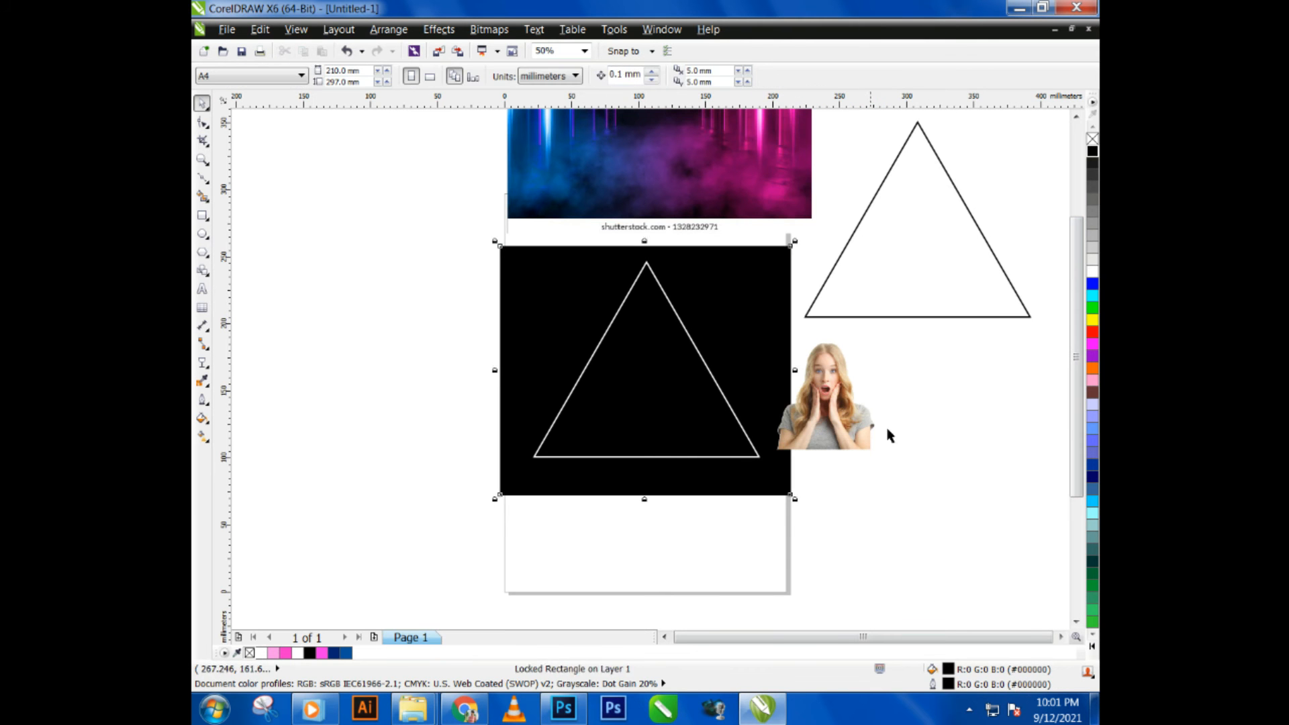
- Apply a drop shadow to the white triangle, running from its apex straight down to its base
click(678, 426)
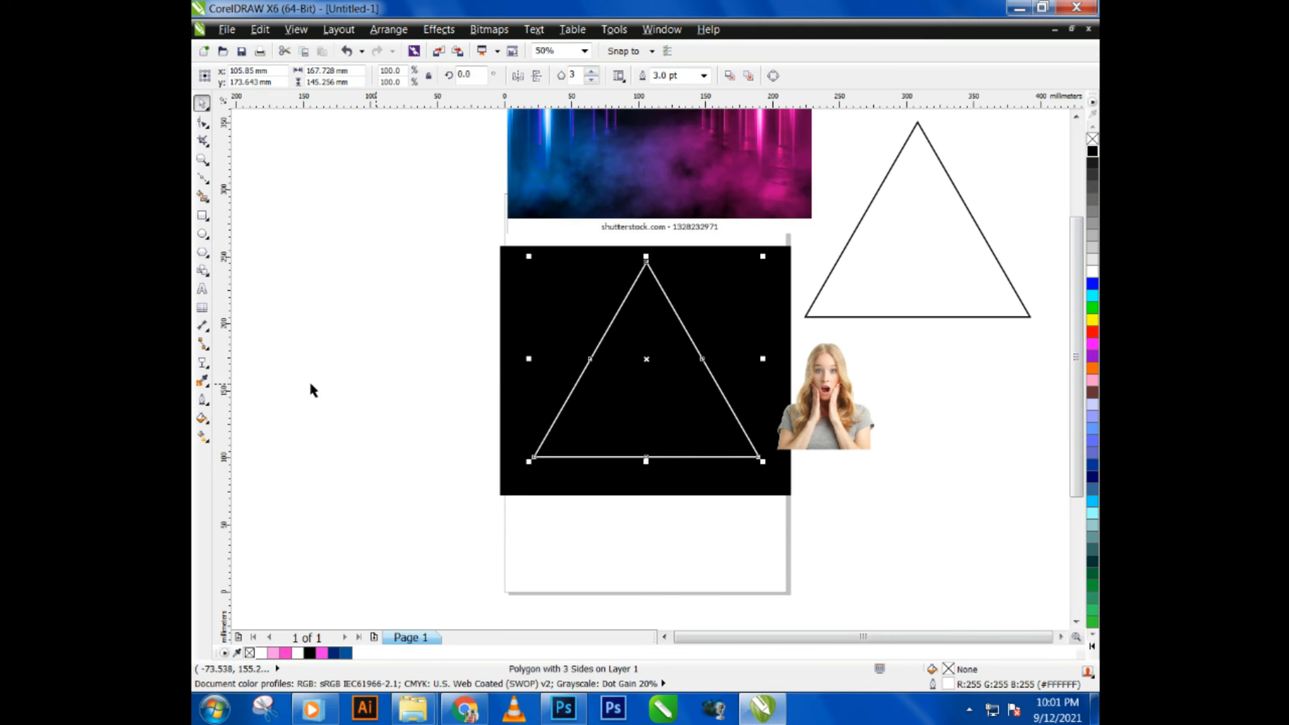
click(203, 365)
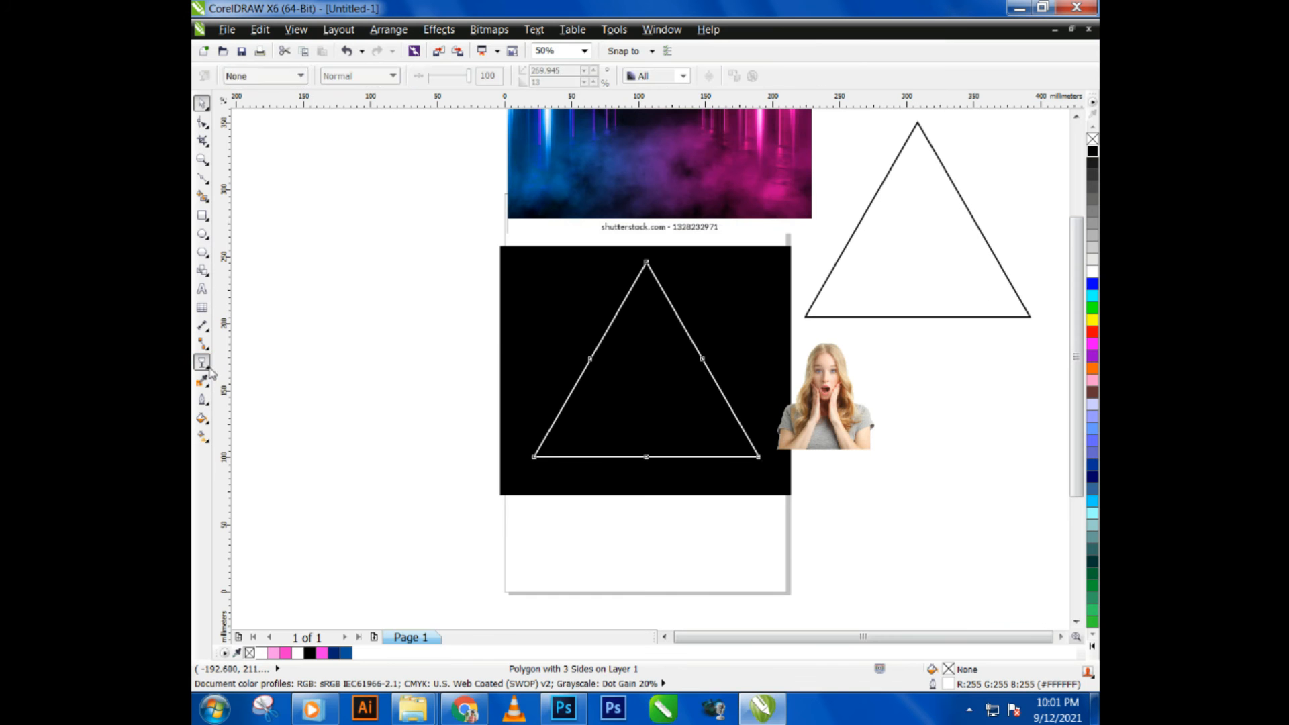
click(207, 366)
click(206, 384)
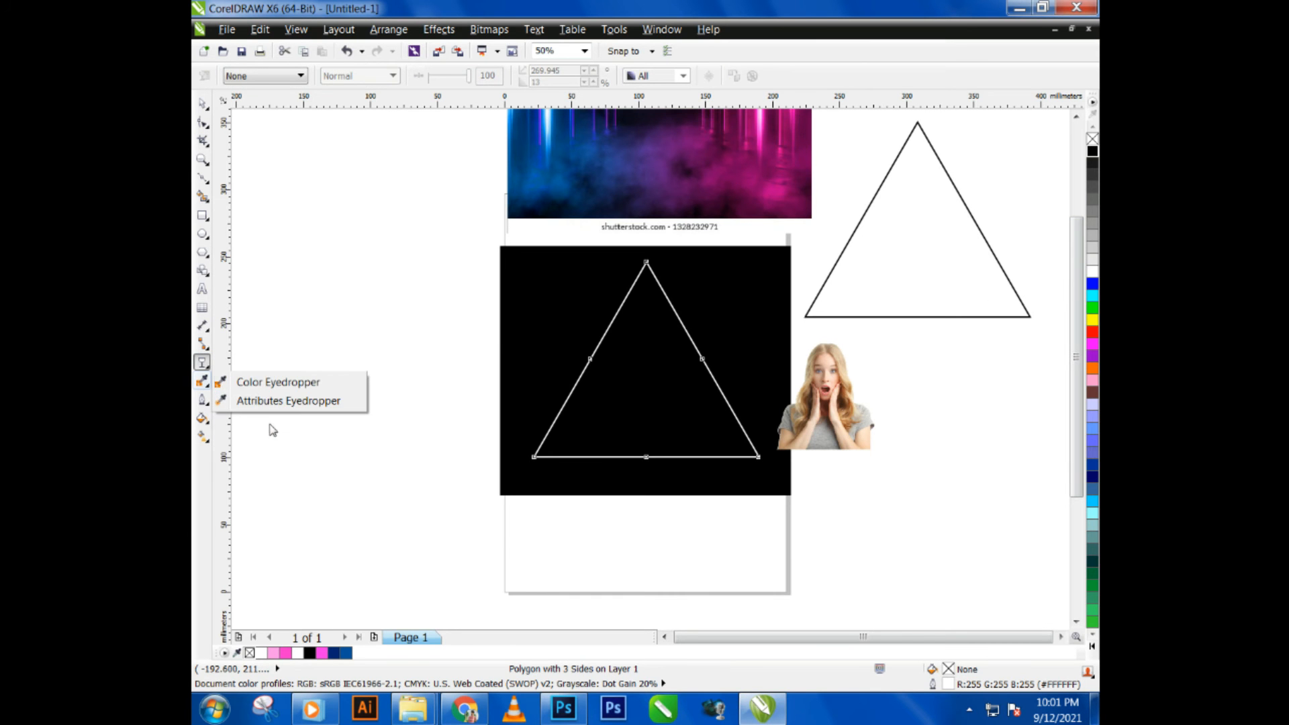
click(204, 365)
click(239, 416)
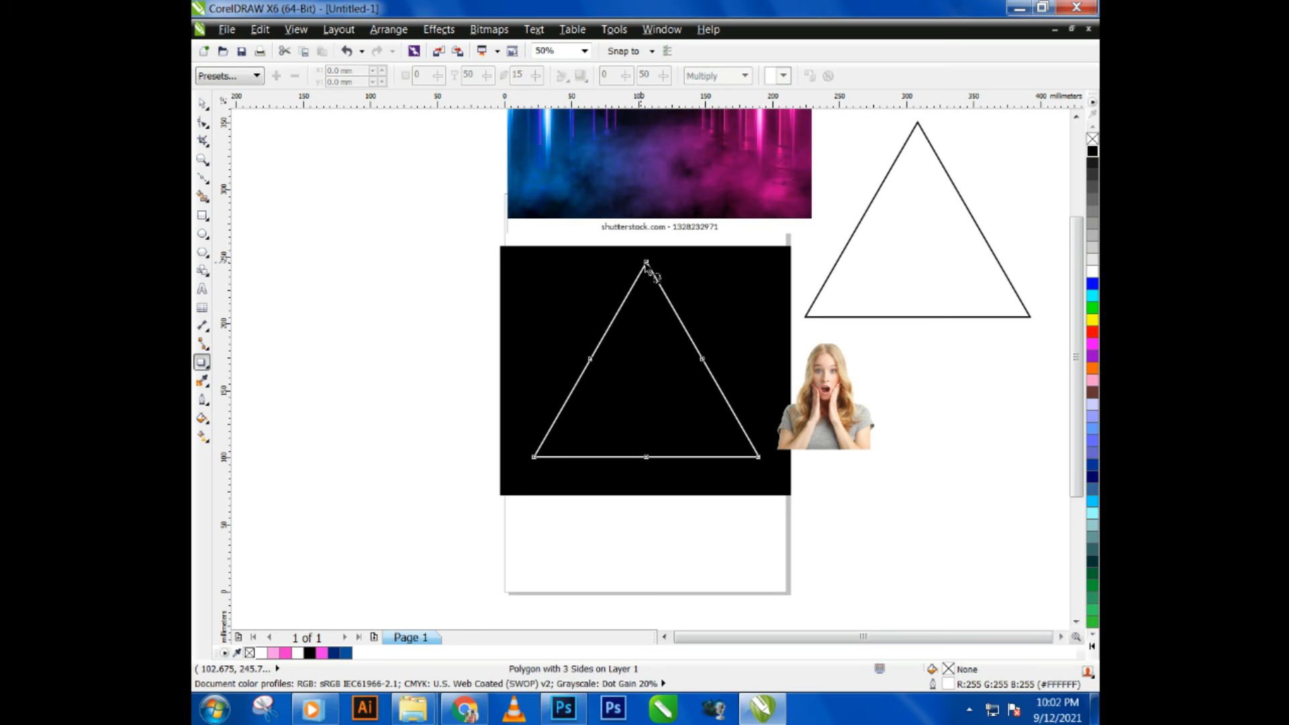
drag(646, 280, 646, 457)
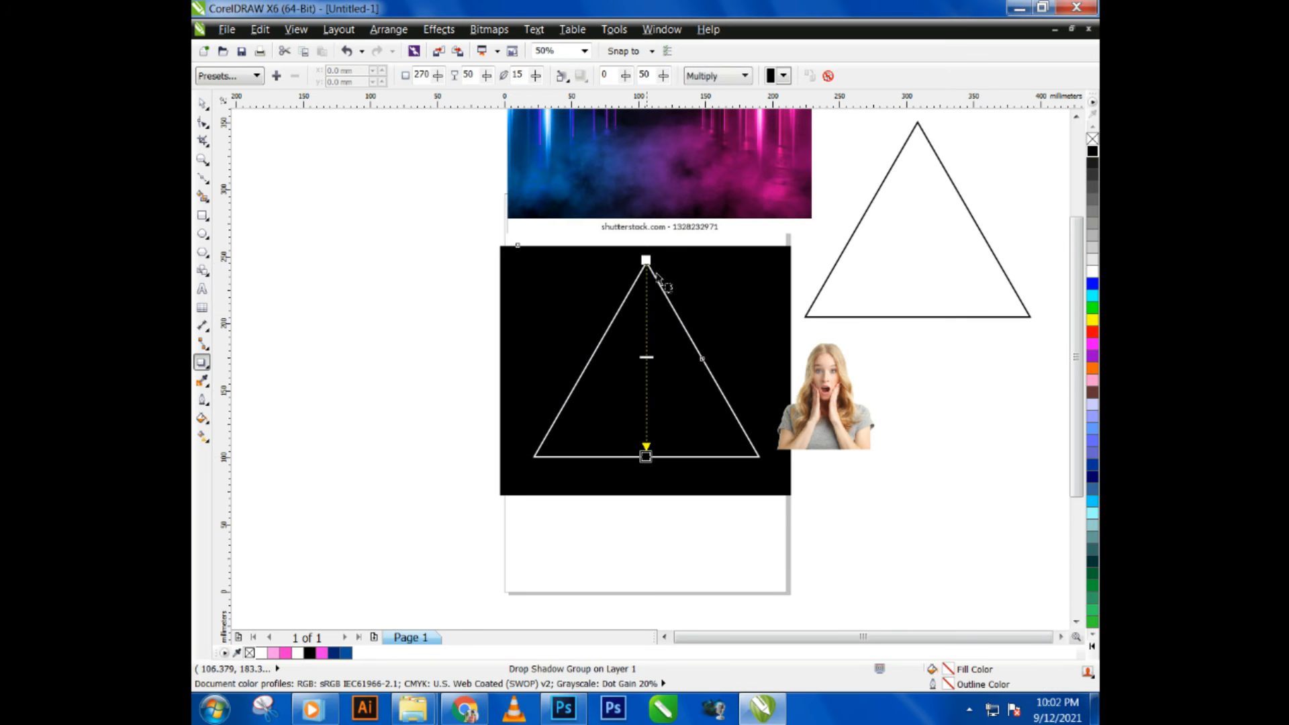
- Set the drop shadow's colour to the bright pink sampled from the neon image and its blend mode to Normal
click(784, 76)
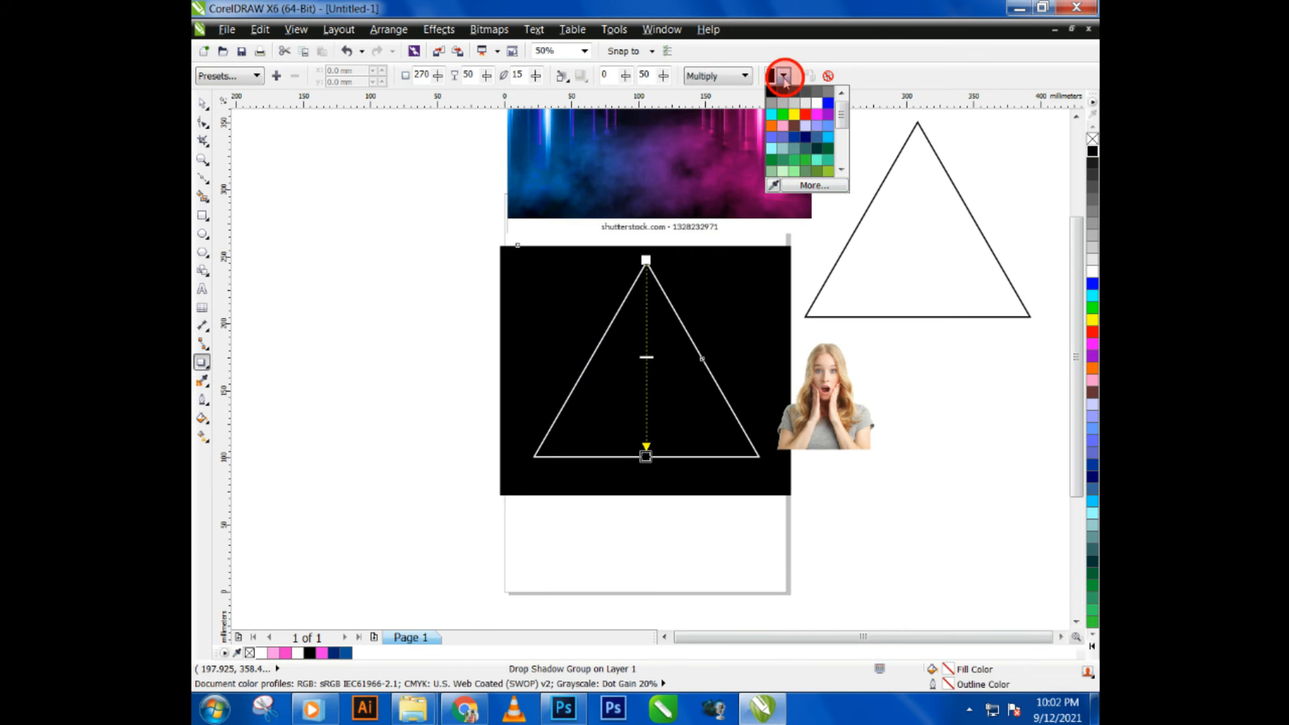
click(774, 186)
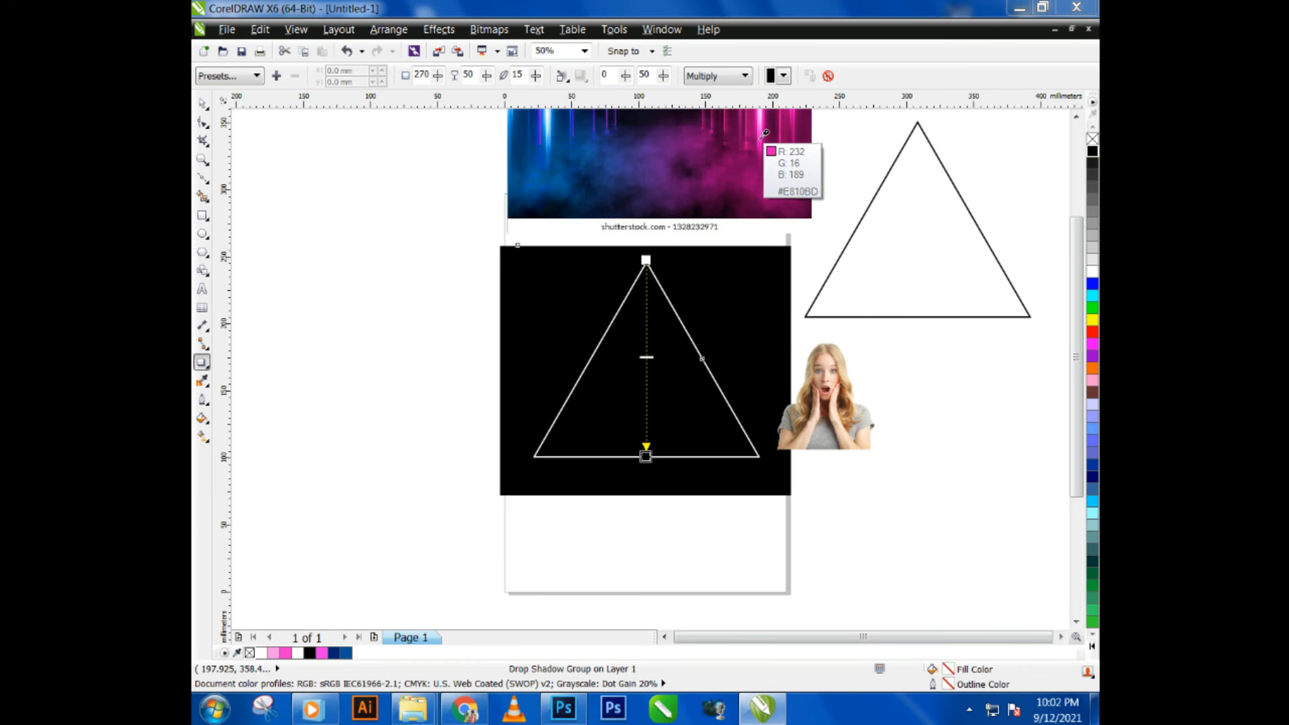
click(765, 133)
click(733, 87)
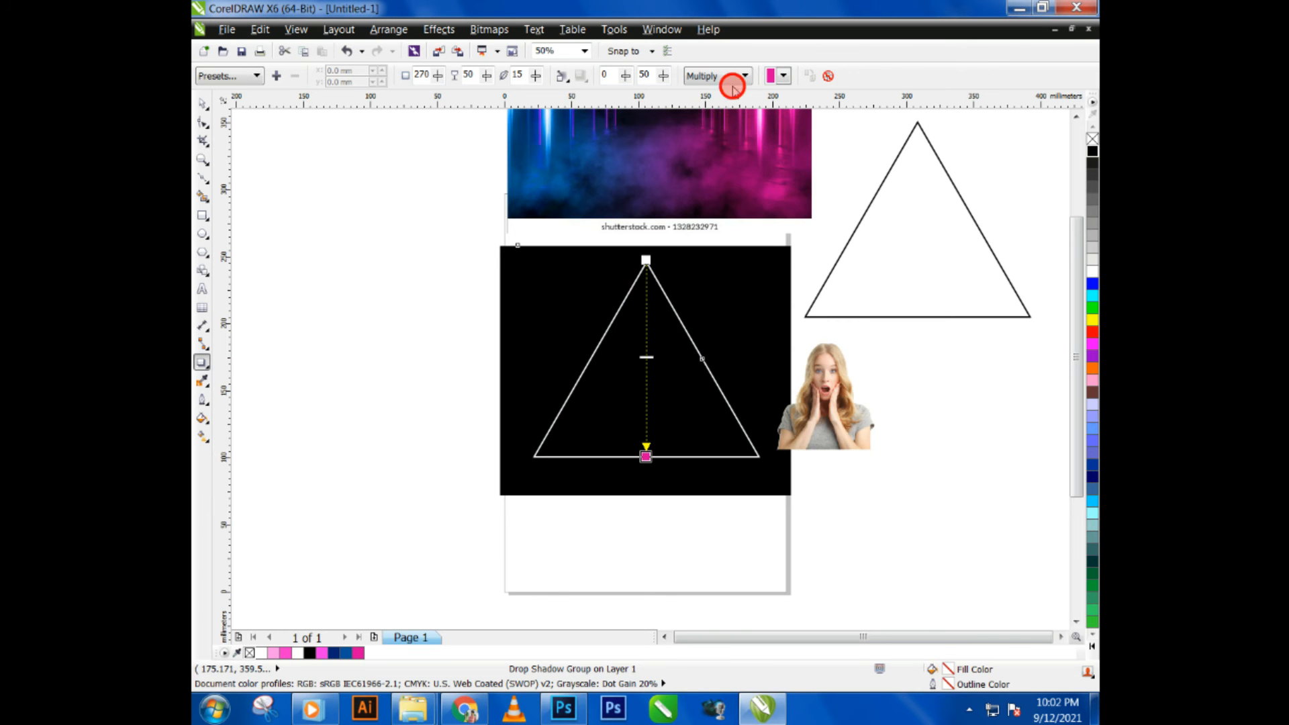
click(716, 96)
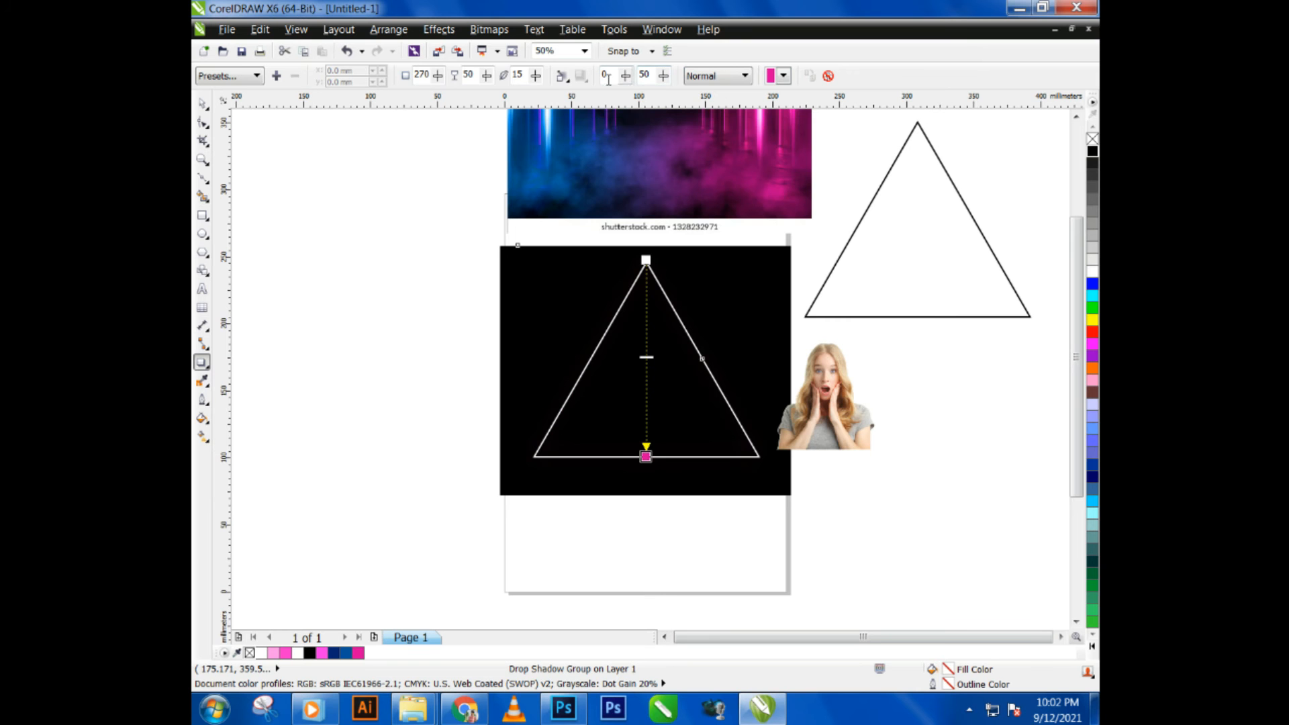
- Set the drop shadow's feathering direction to Outside and its feathering to 4
click(563, 75)
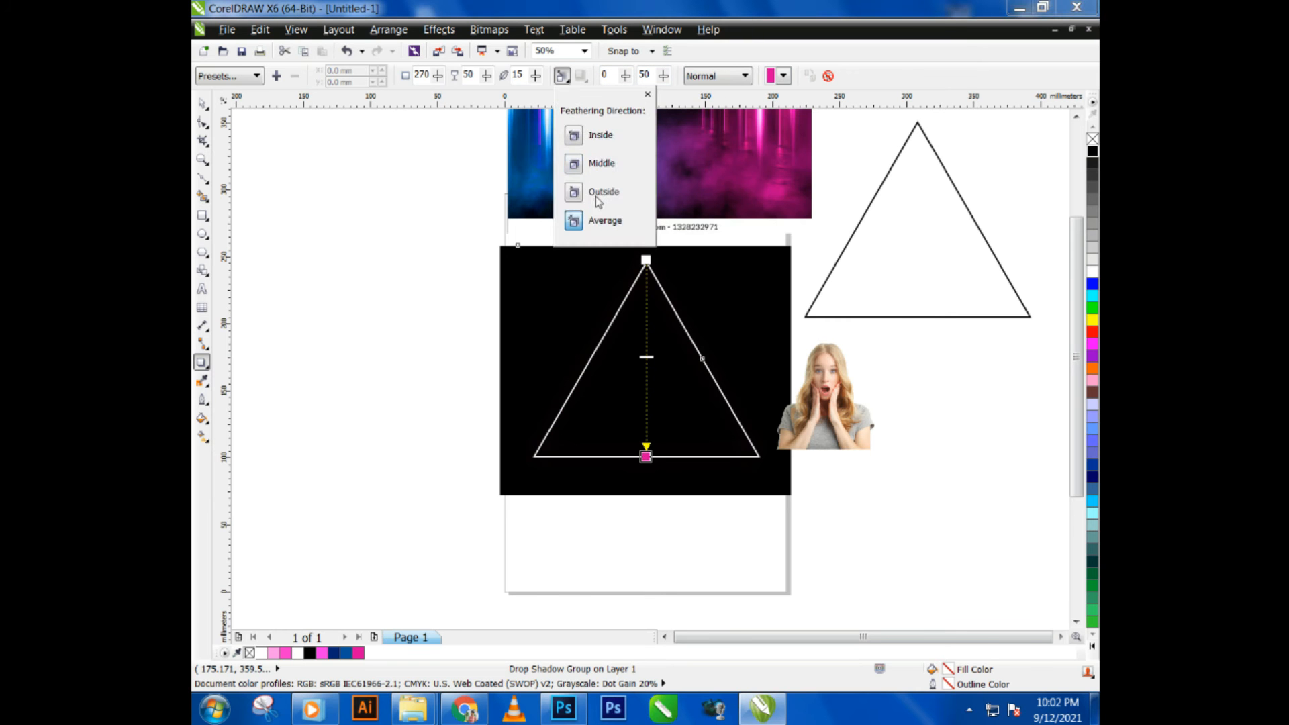
click(597, 193)
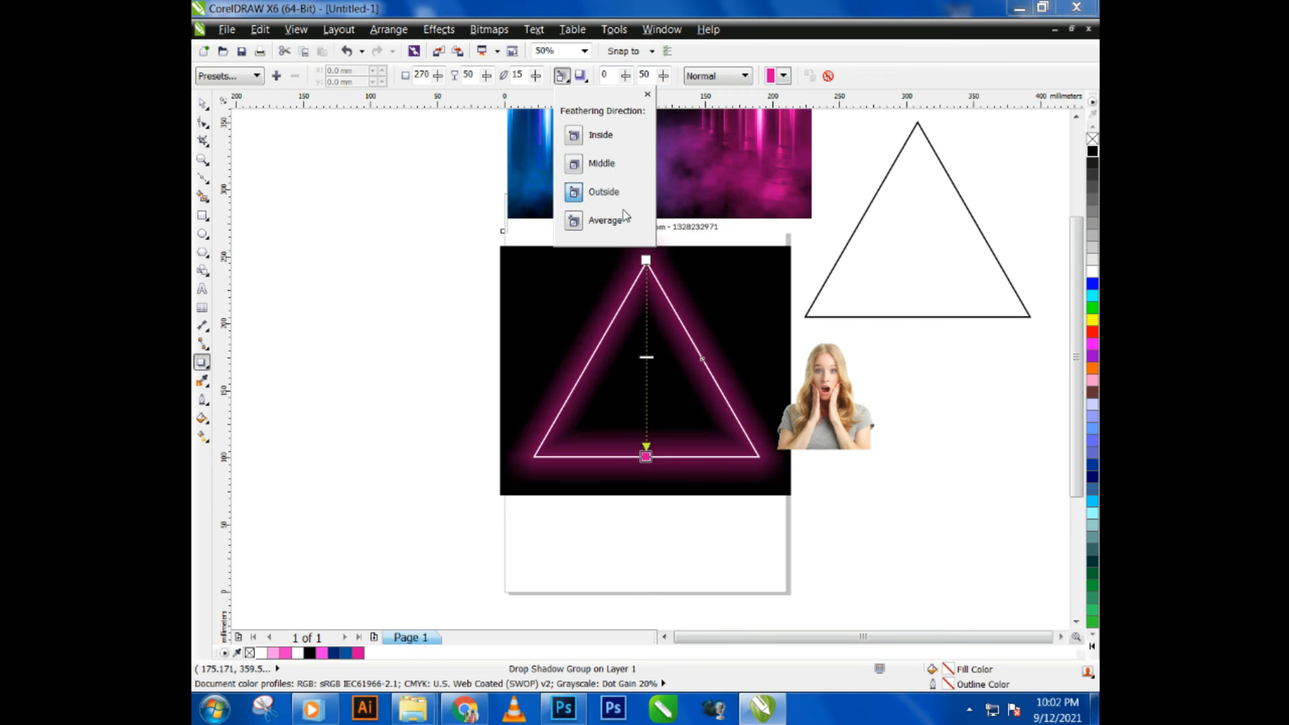
double_click(519, 74)
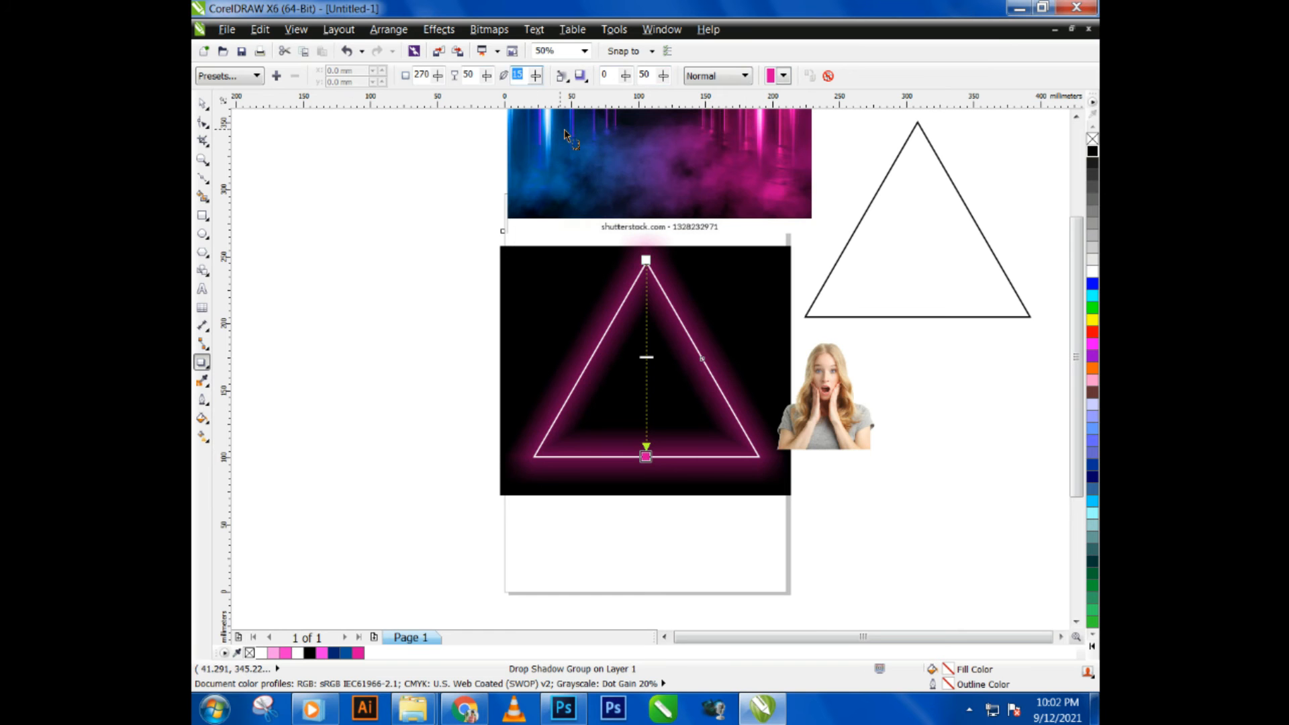
key(Return)
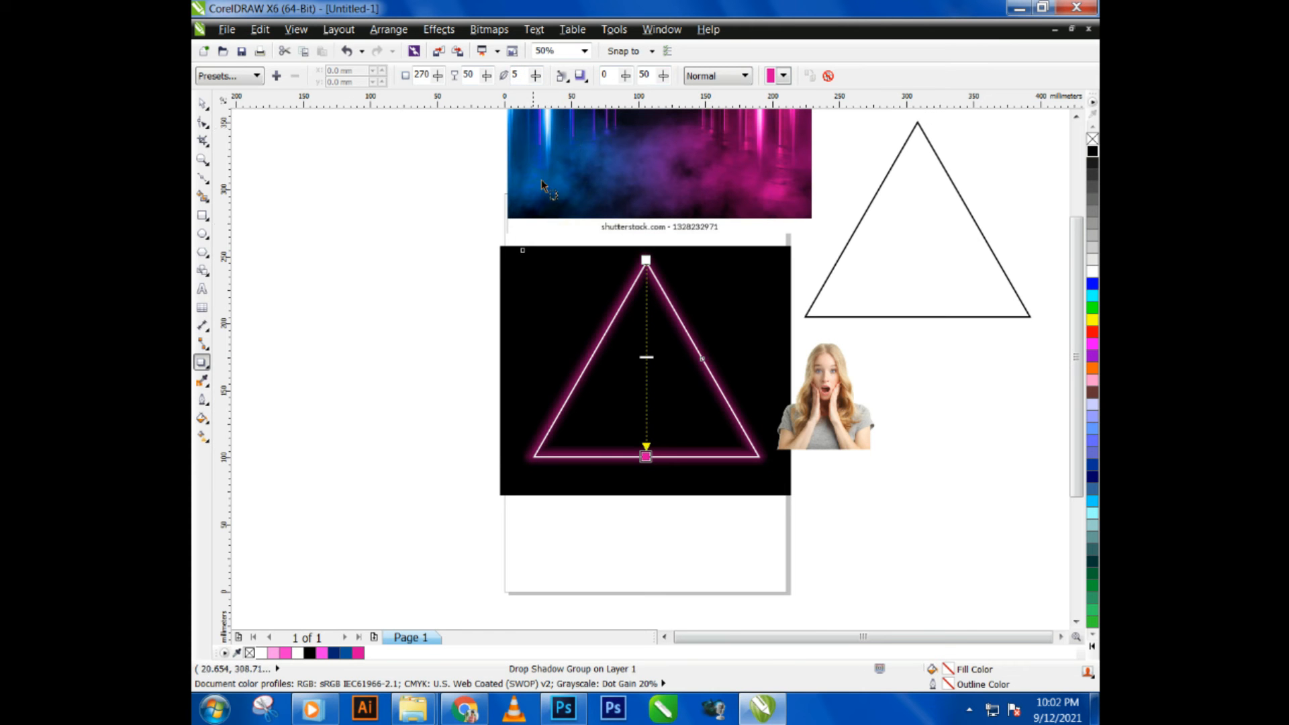
text(4)
key(Return)
- Set the drop shadow's opacity to 80 and its feathering to 5
click(481, 76)
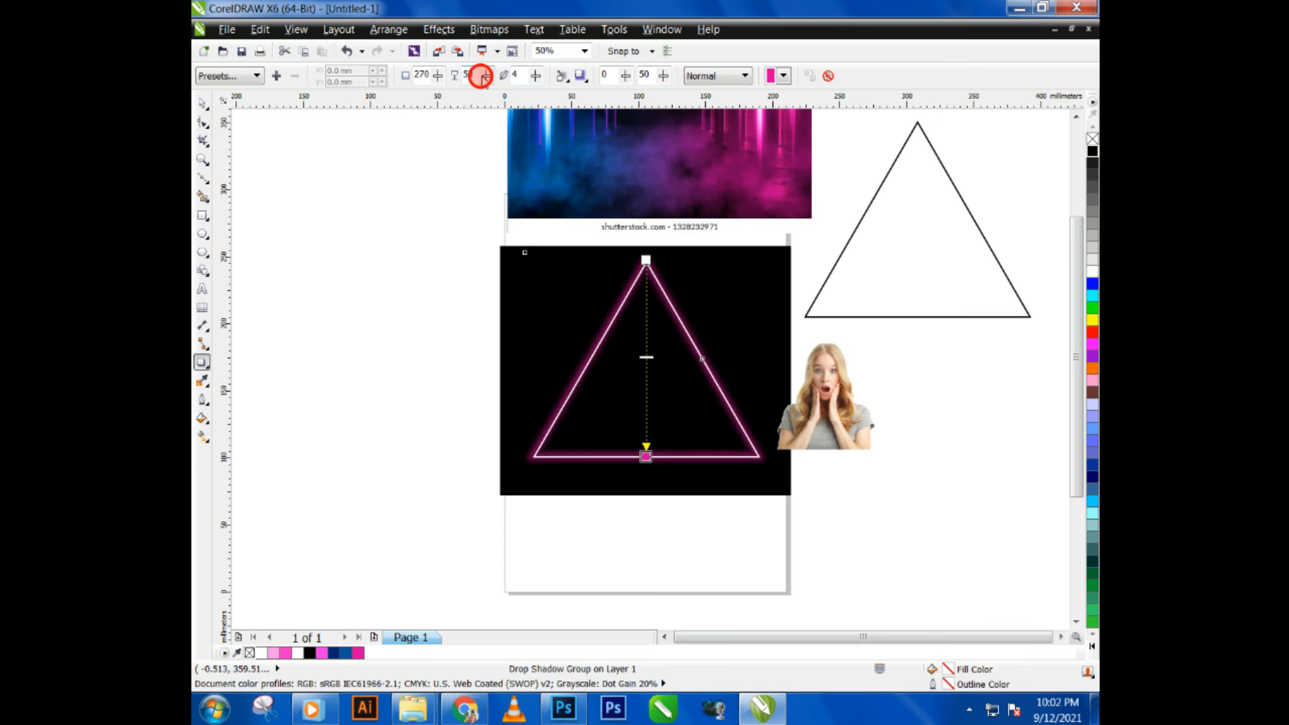
drag(481, 76, 460, 79)
click(475, 73)
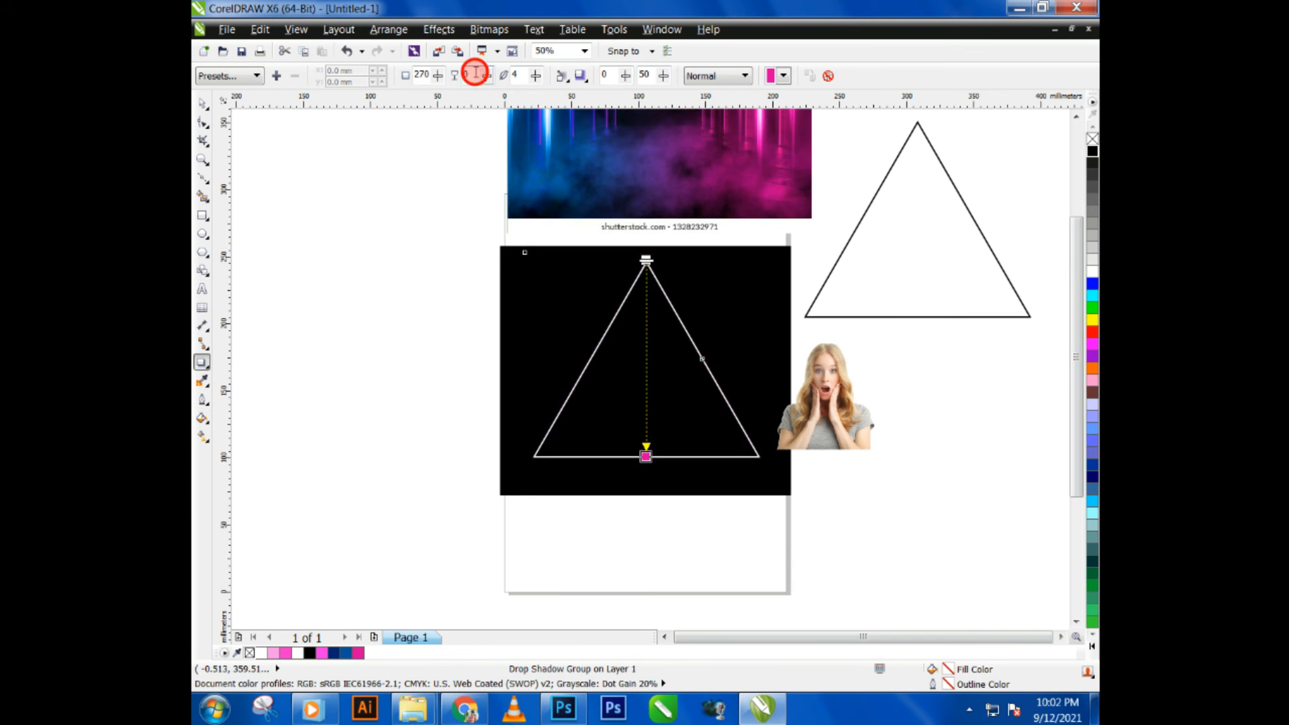
text(8)
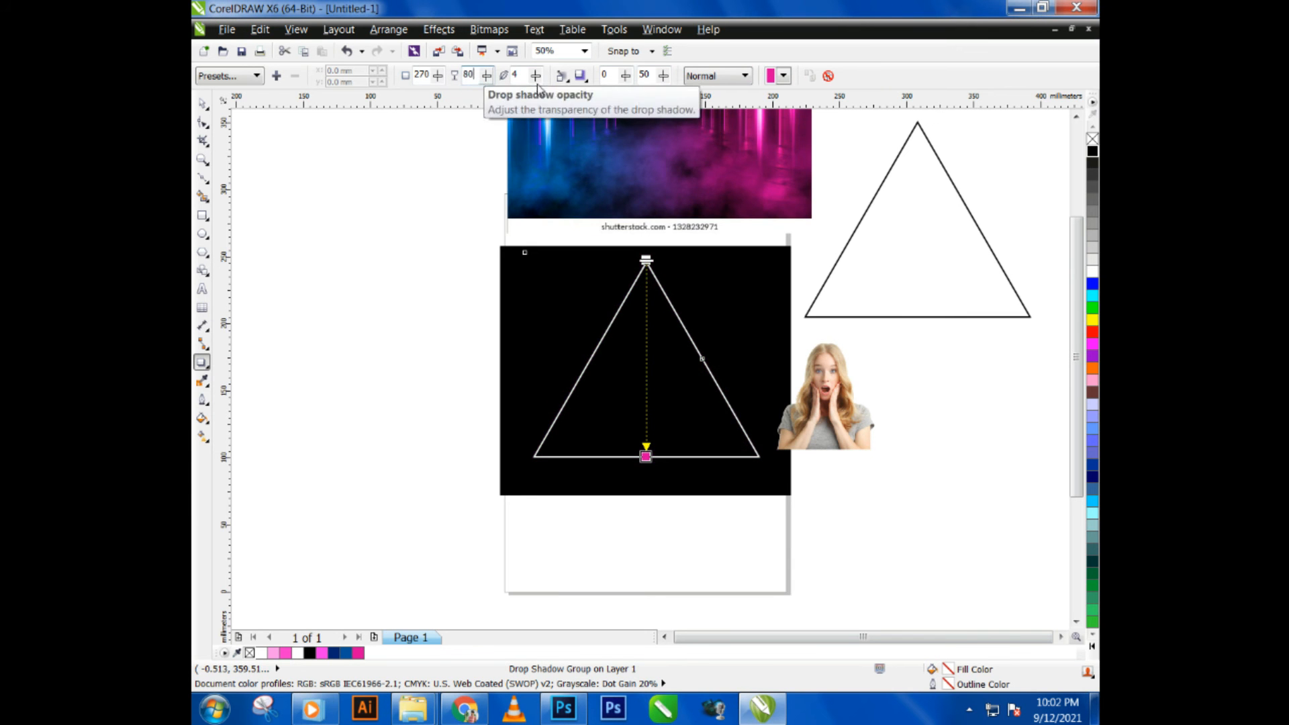
text(0)
key(Return)
click(518, 75)
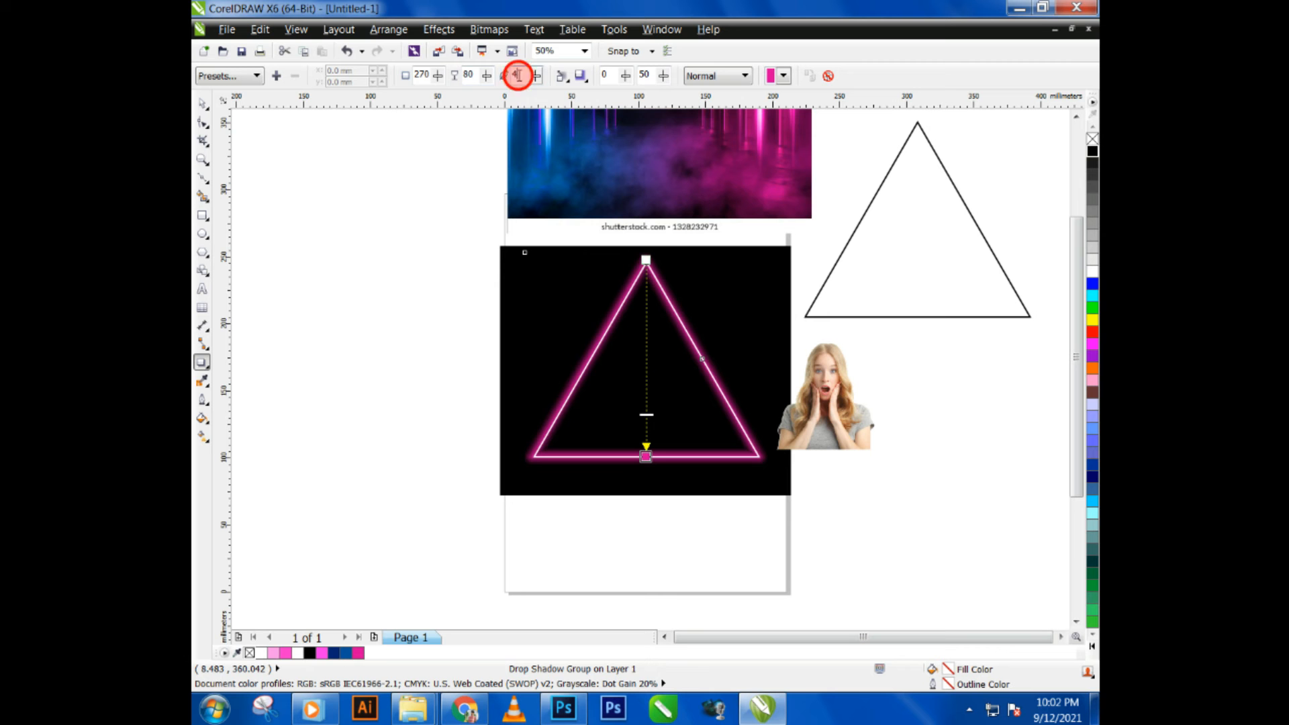
text(5)
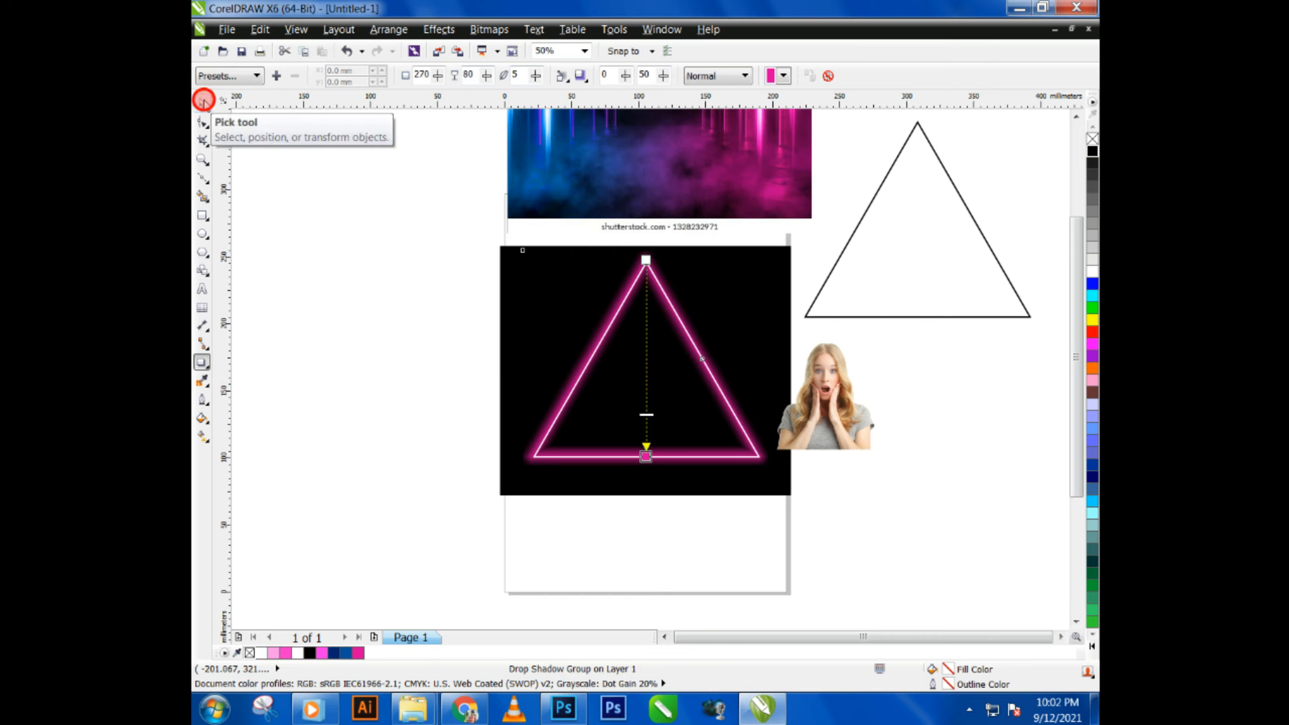
- Break the triangle's drop shadow group apart and clear the selection
click(203, 103)
click(389, 29)
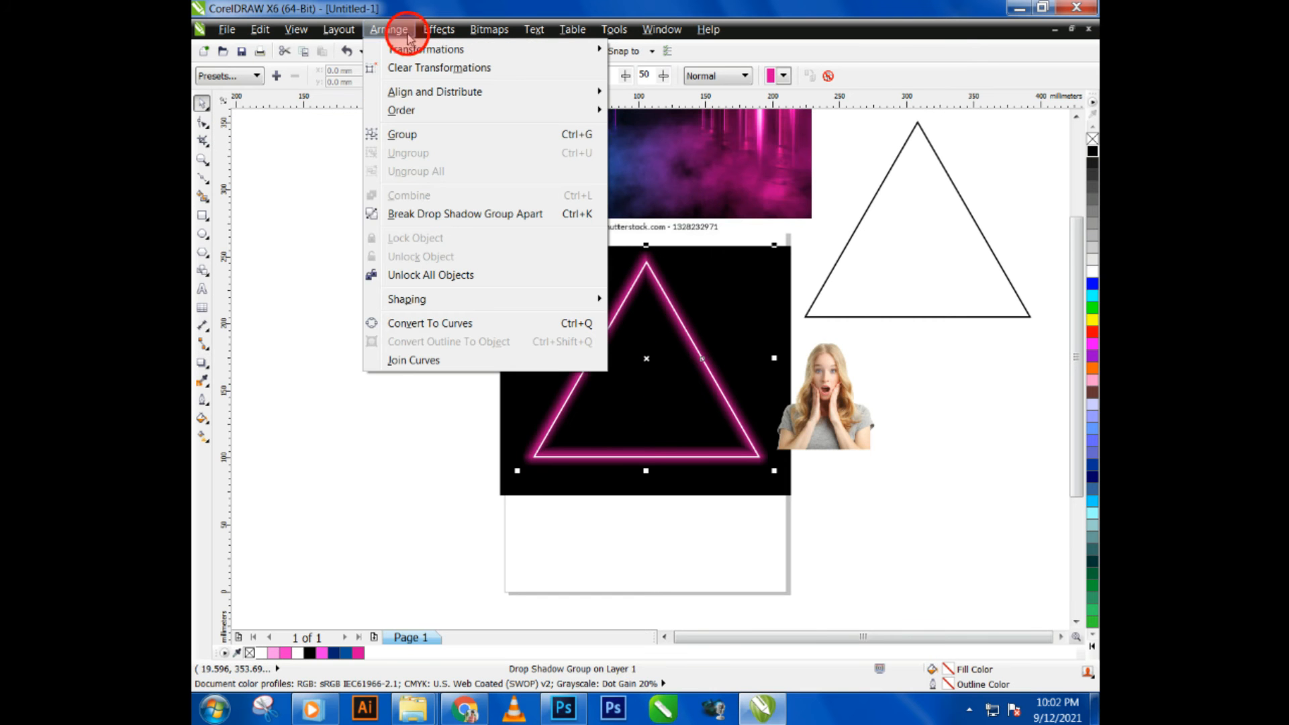
click(430, 213)
click(345, 316)
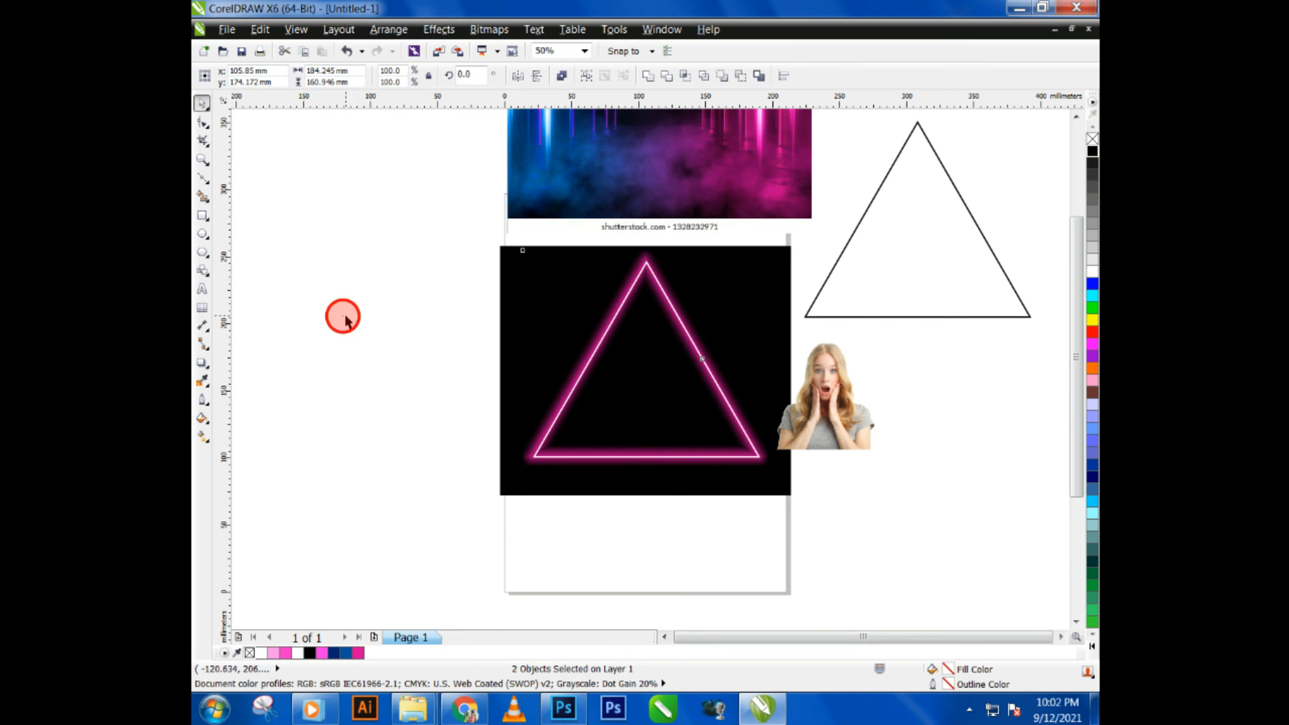
- Try moving the pink glow away from the white triangle, and undo the move
drag(608, 267, 549, 239)
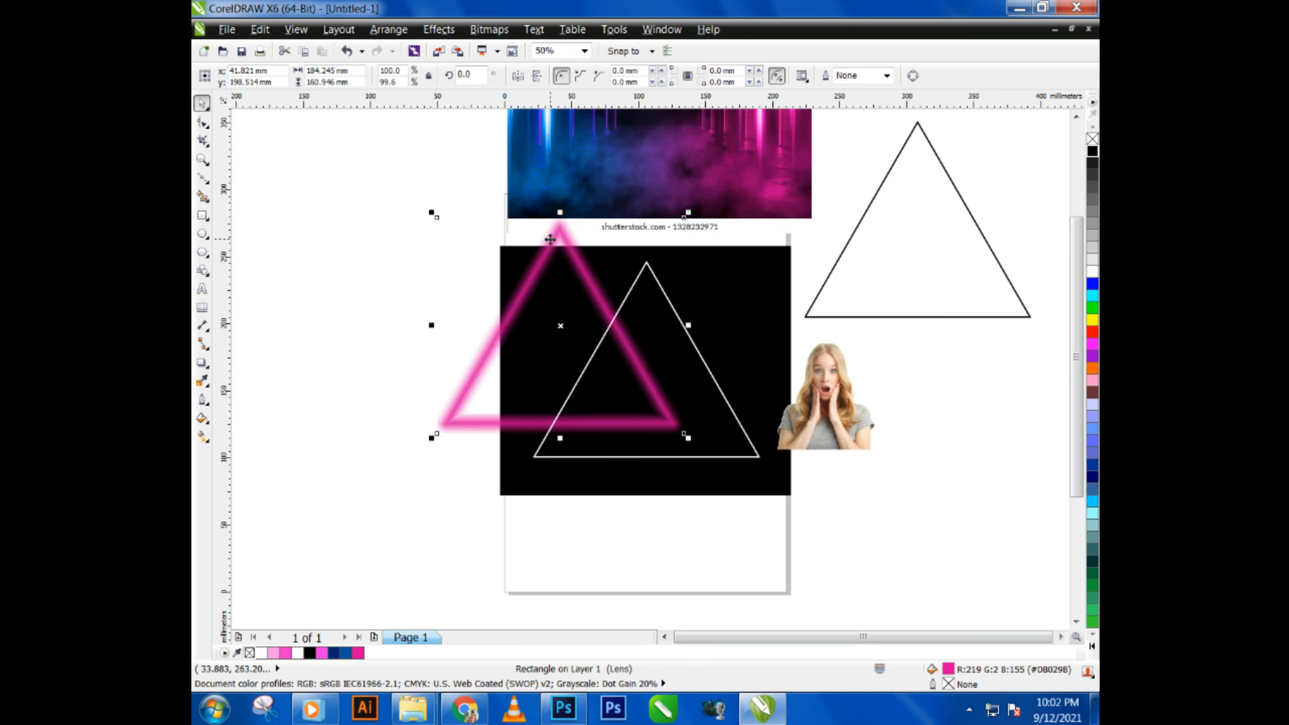
key(ctrl+z)
key(Escape)
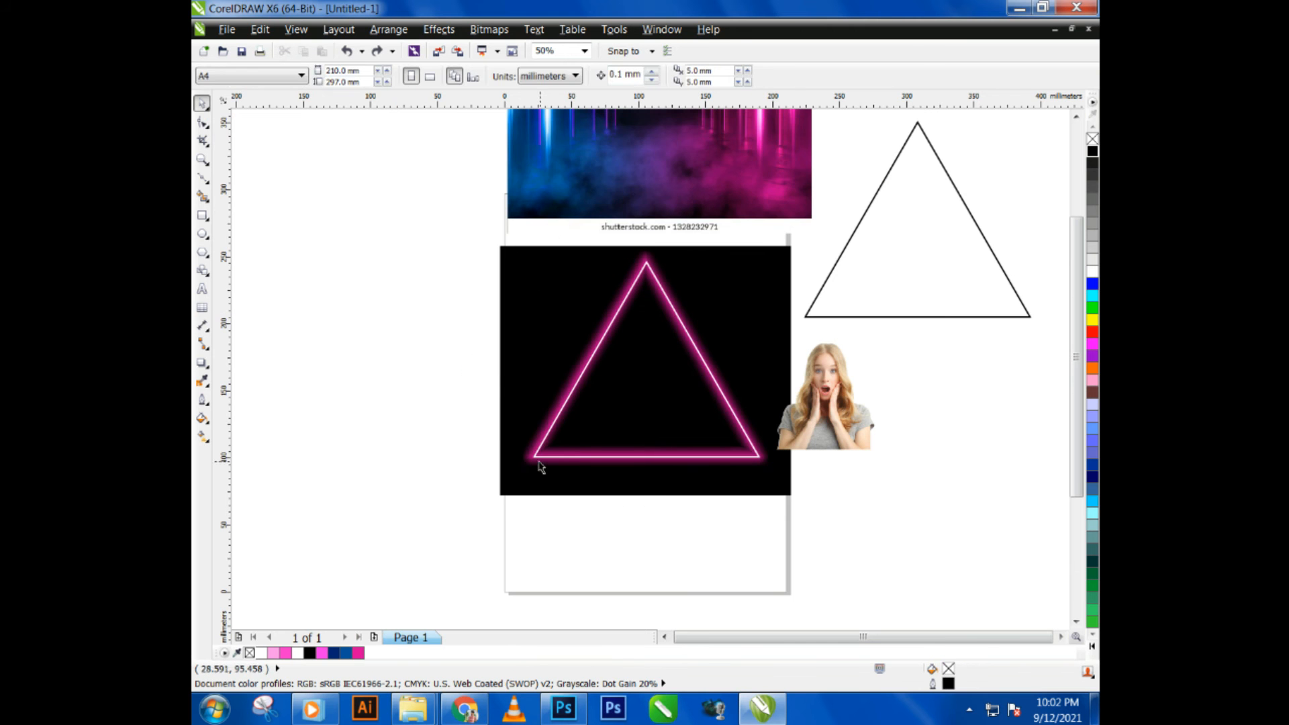
- Add a drop shadow to the white triangle, cast from its apex to the middle of its base
scroll(542, 468, up, 2)
click(535, 441)
scroll(535, 441, down, 2)
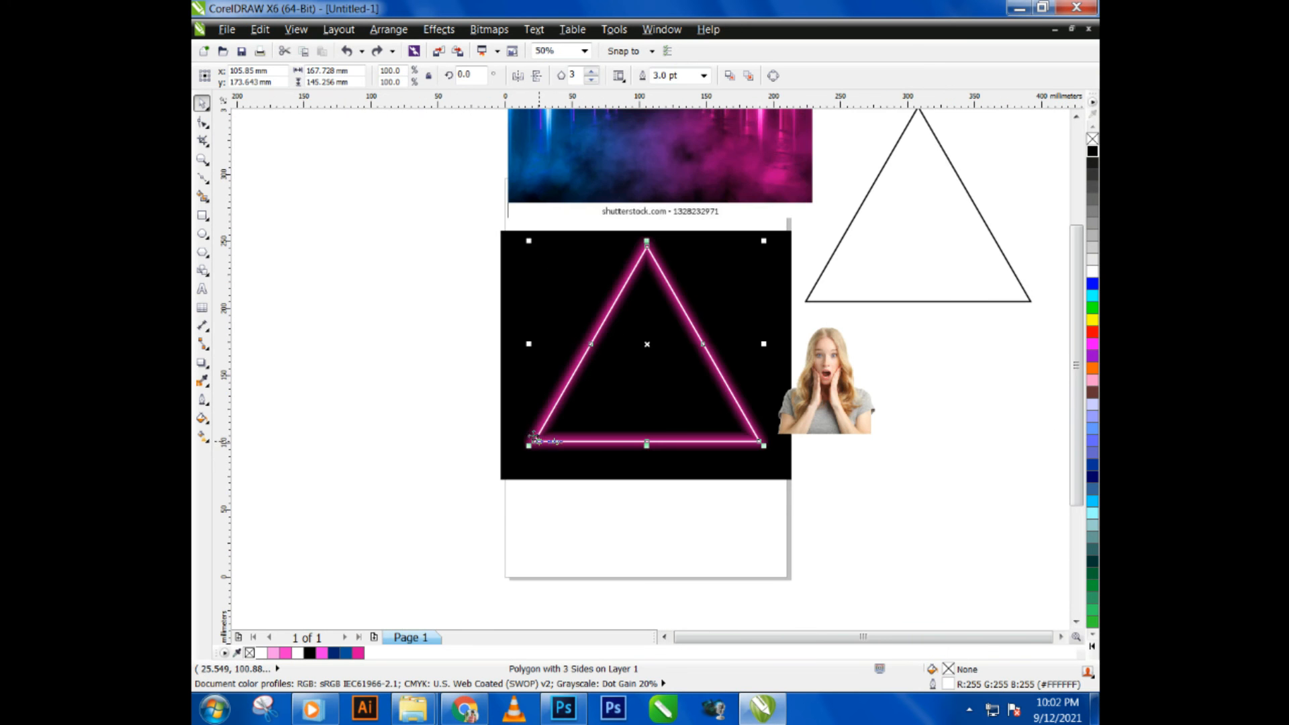
click(201, 366)
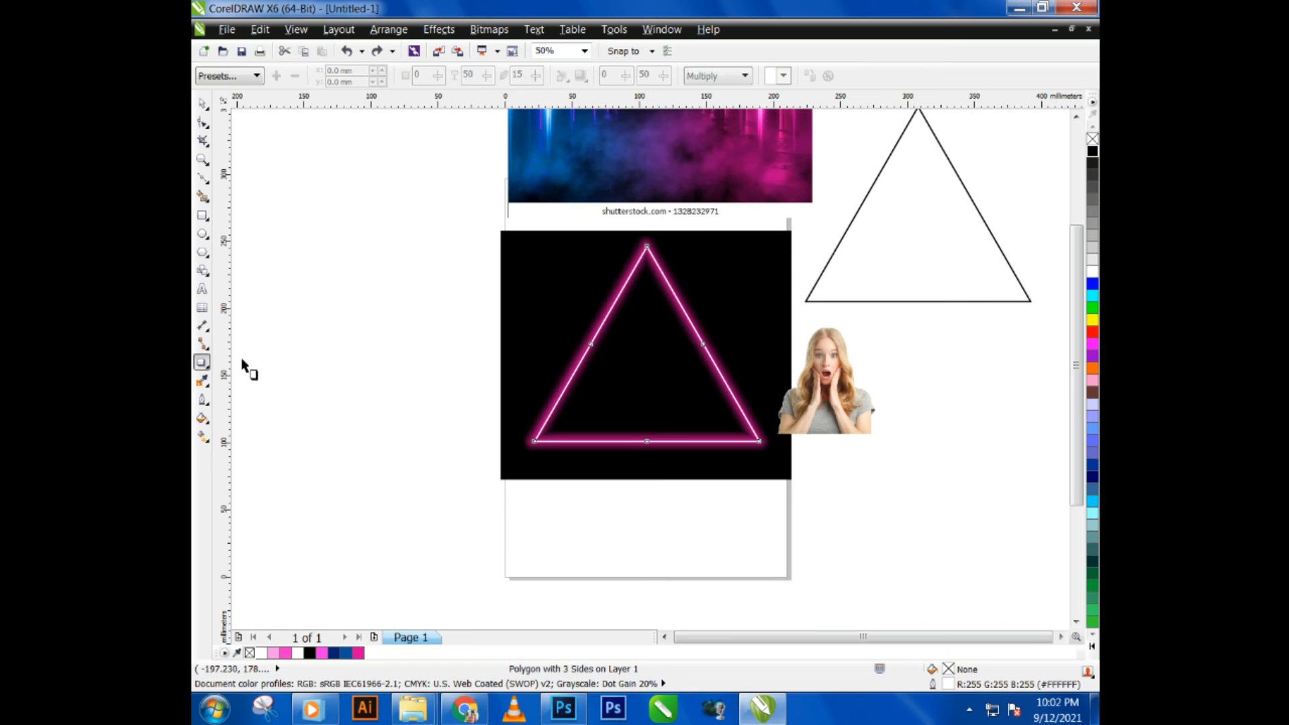
click(647, 248)
drag(647, 248, 646, 441)
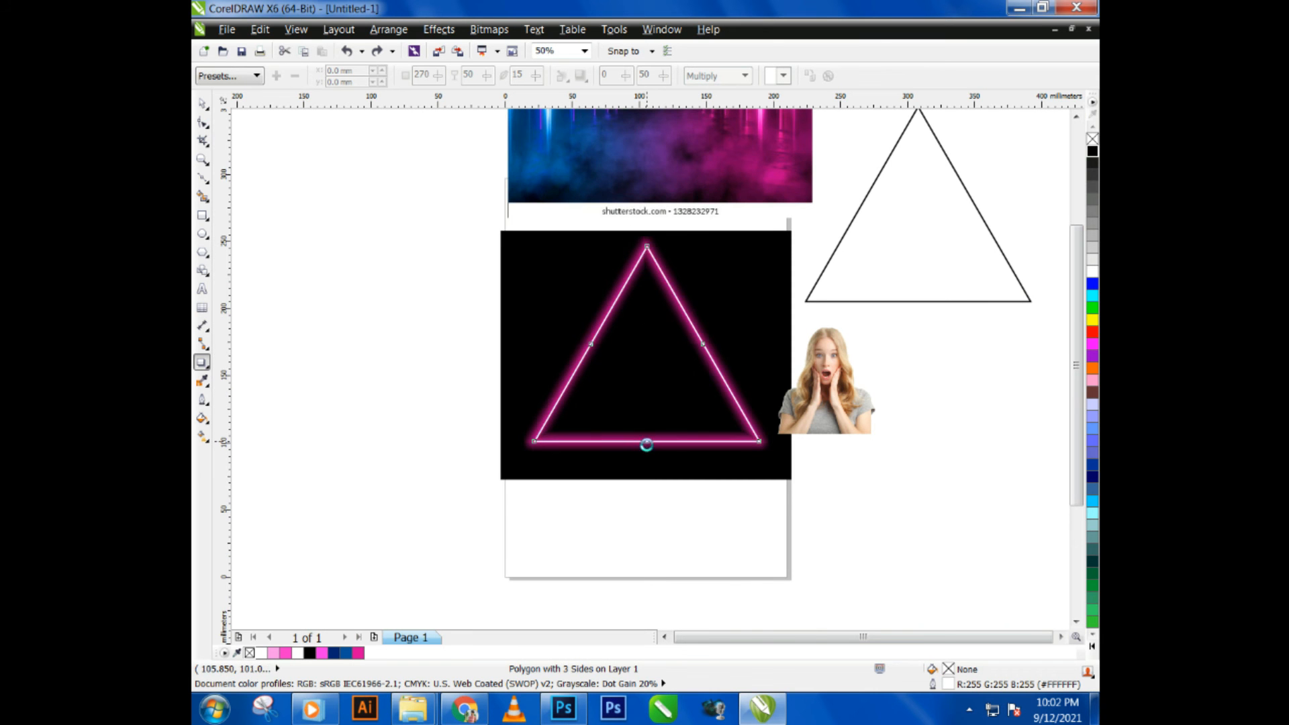
- Set the drop shadow colour to a blue sampled from the smoky part of the neon background image
click(783, 76)
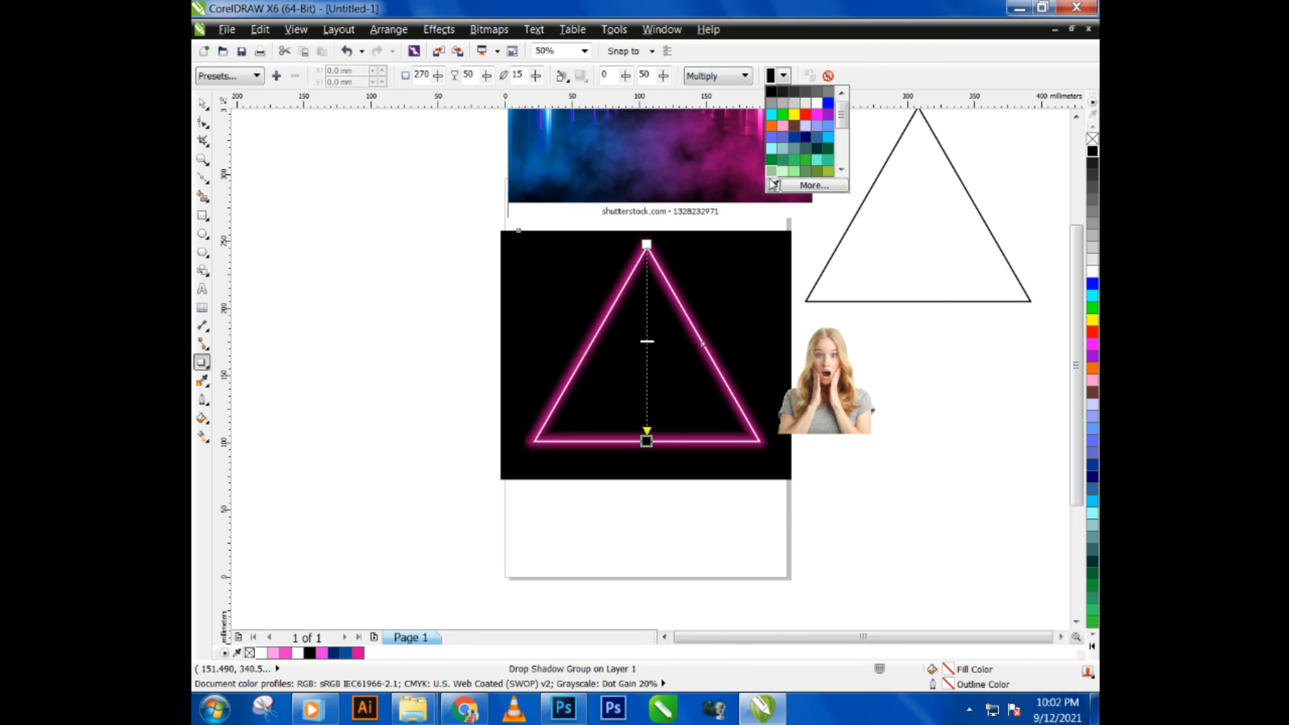
click(773, 184)
click(776, 86)
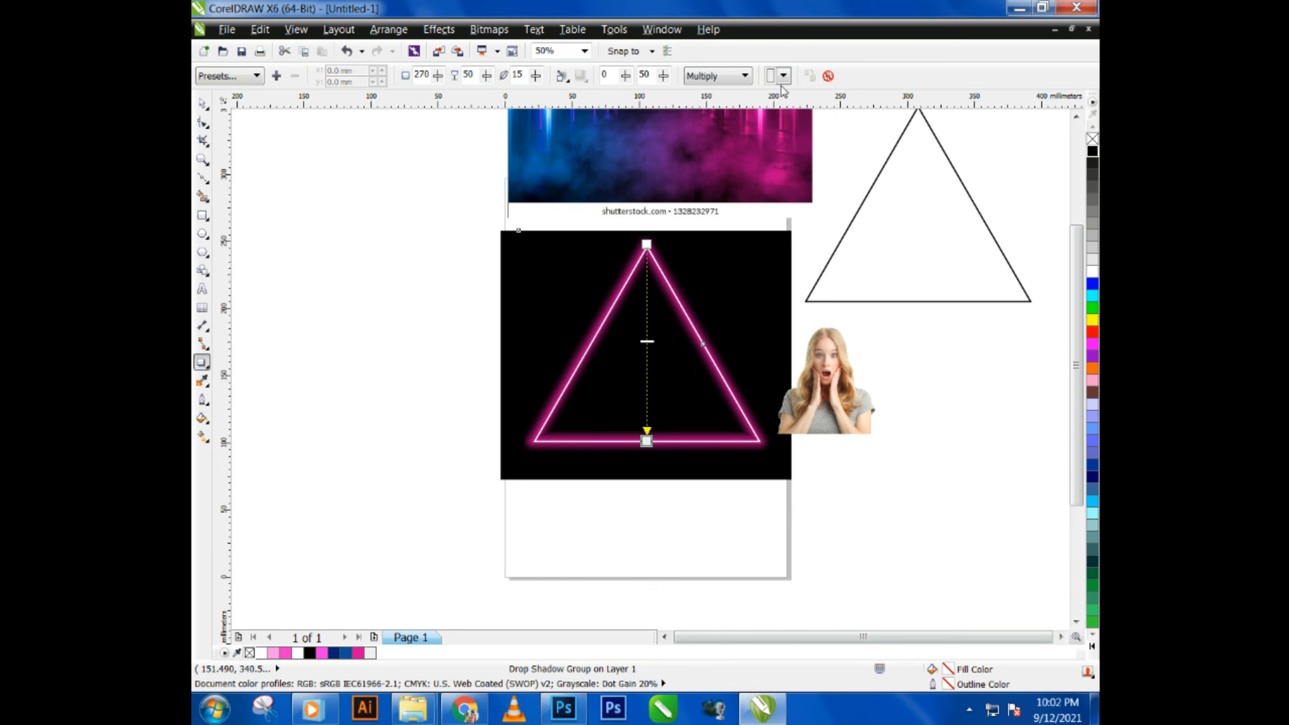
click(784, 76)
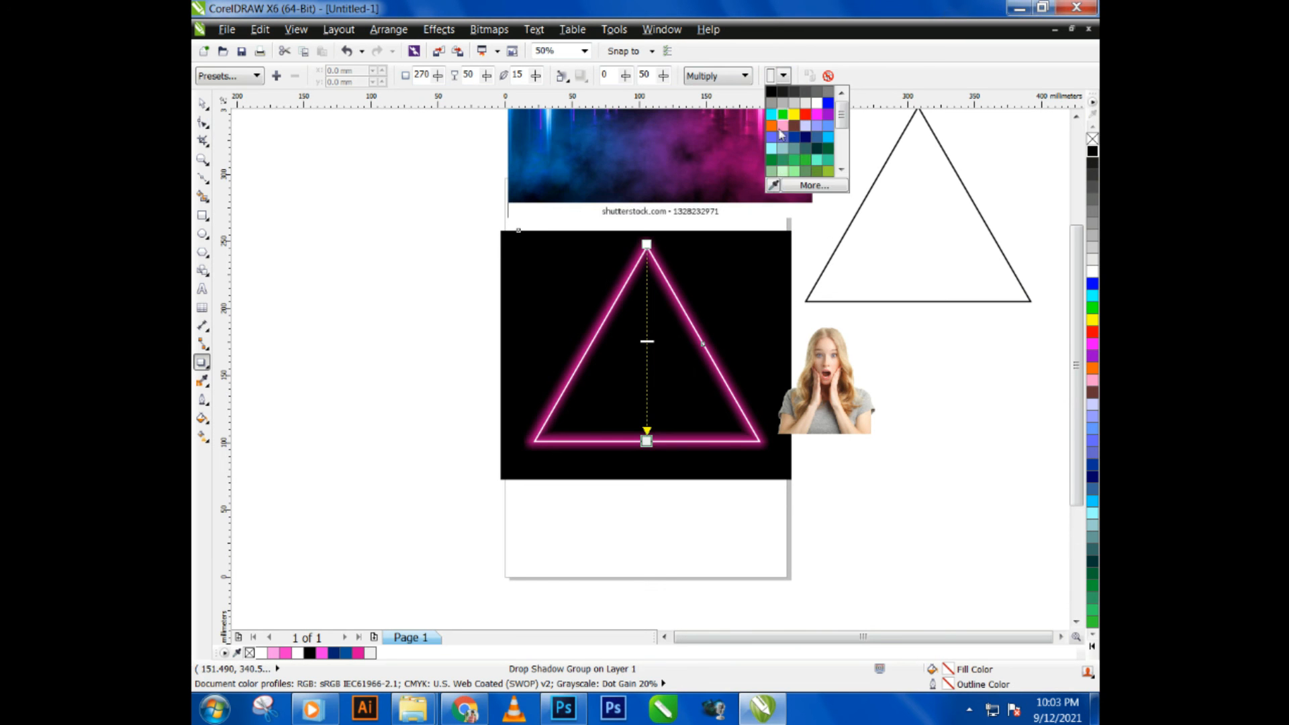
click(768, 189)
click(783, 77)
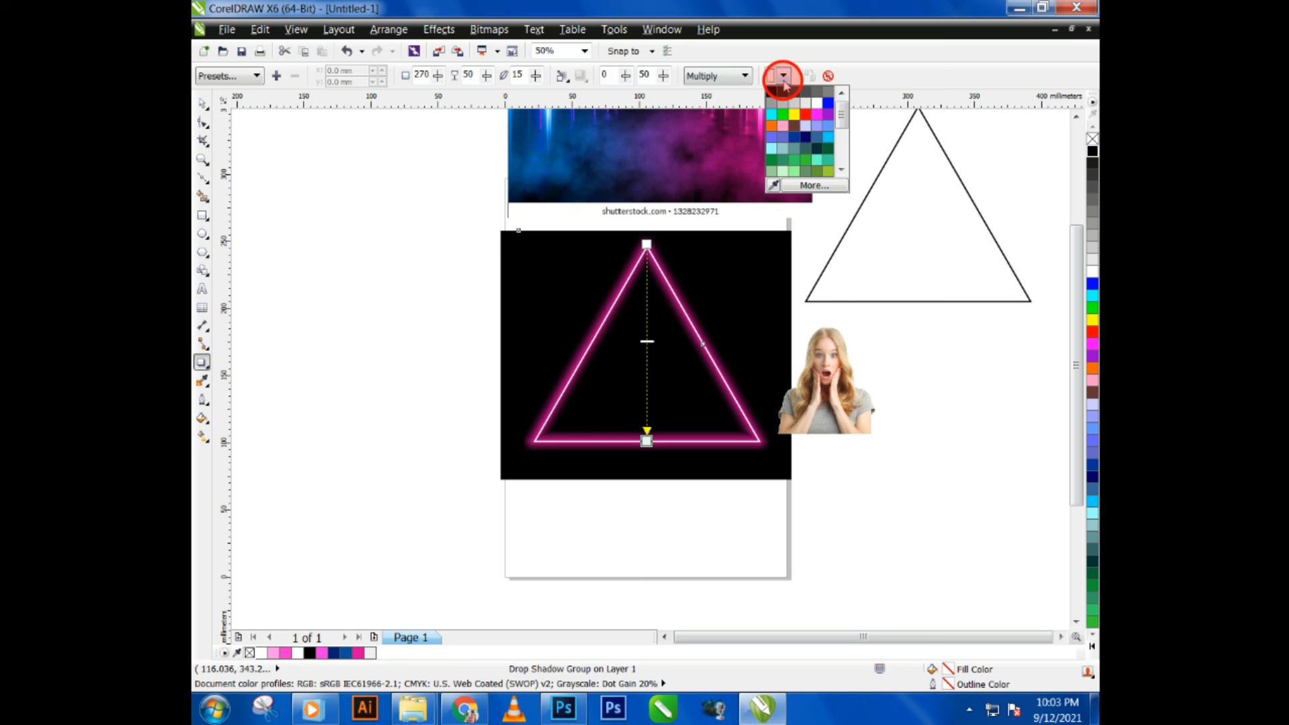
click(774, 184)
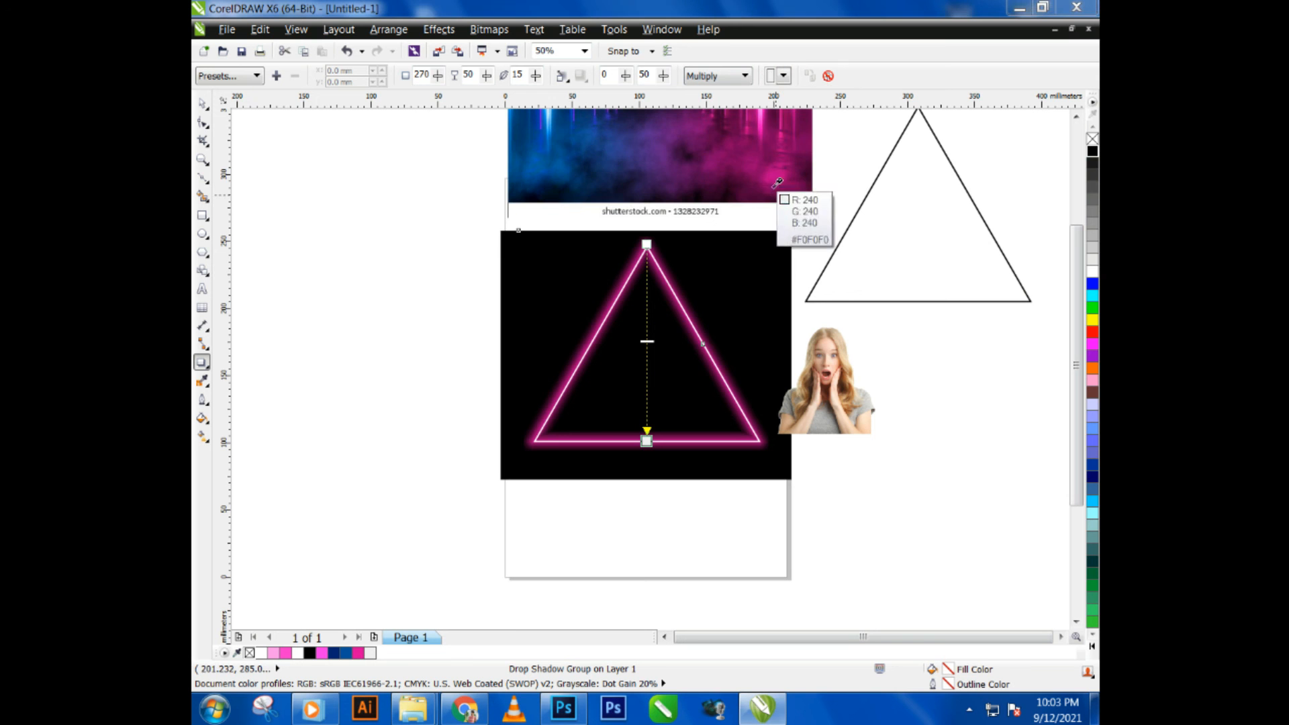
click(547, 133)
- Set the blue drop shadow's blending mode to Normal and its feathering direction to Outside
click(714, 75)
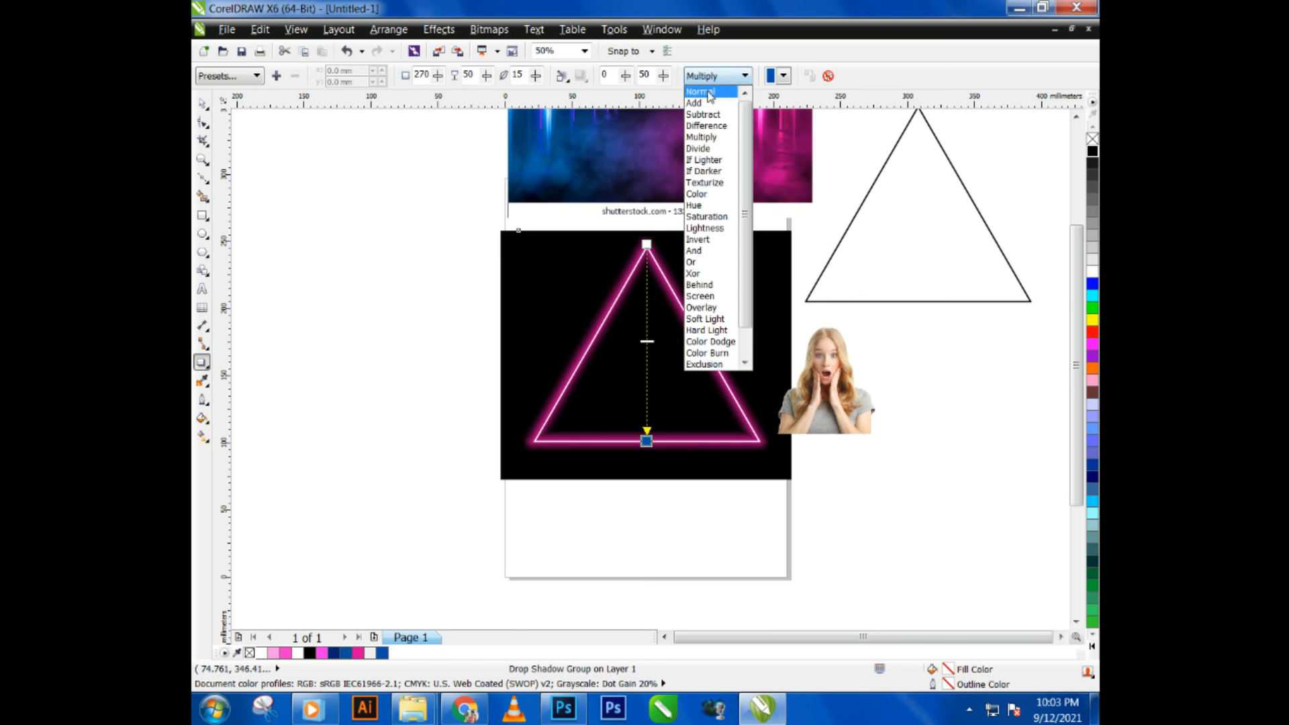
click(702, 88)
click(562, 75)
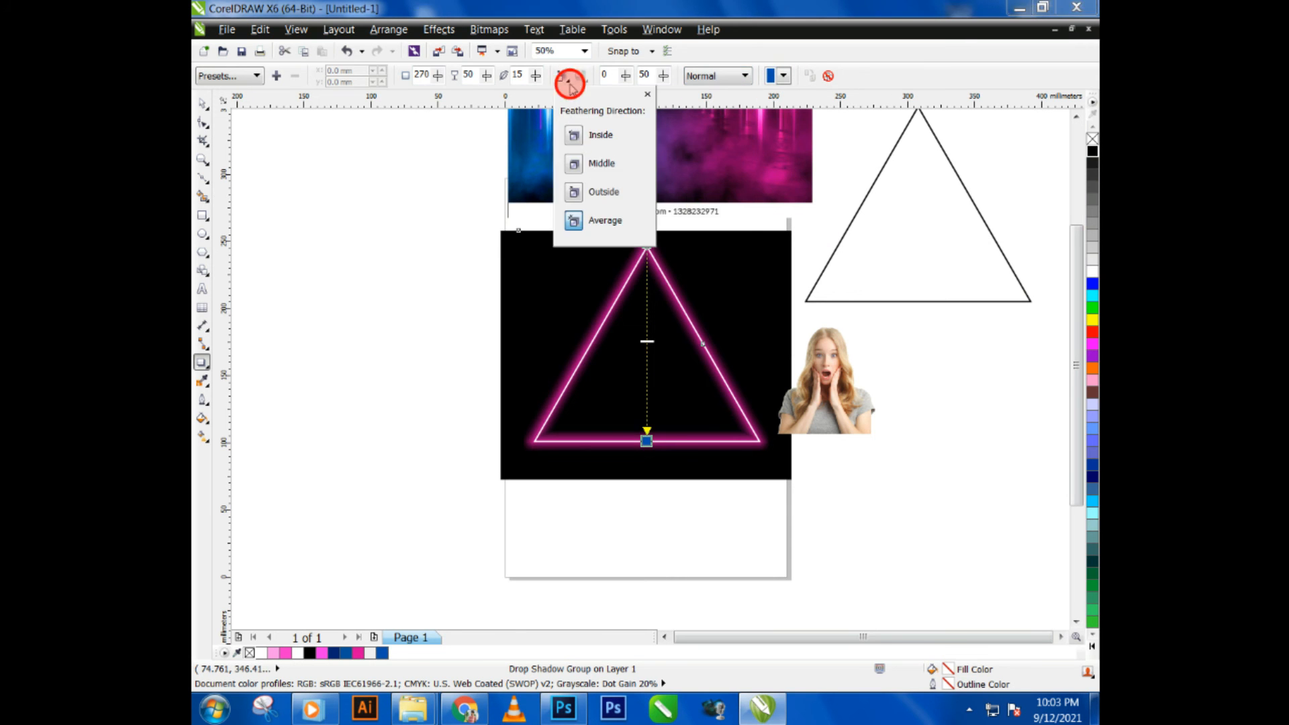
click(593, 191)
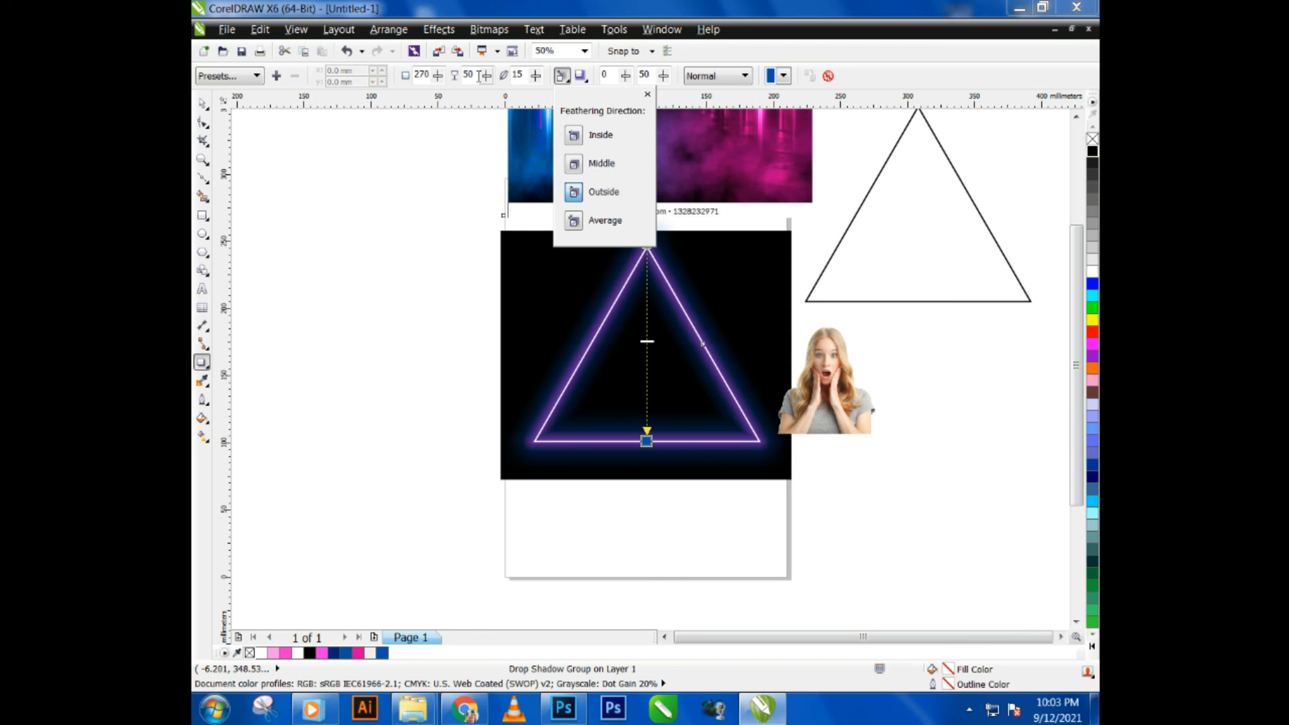
- Set the blue drop shadow's opacity to 80 and its feathering to 5
double_click(468, 76)
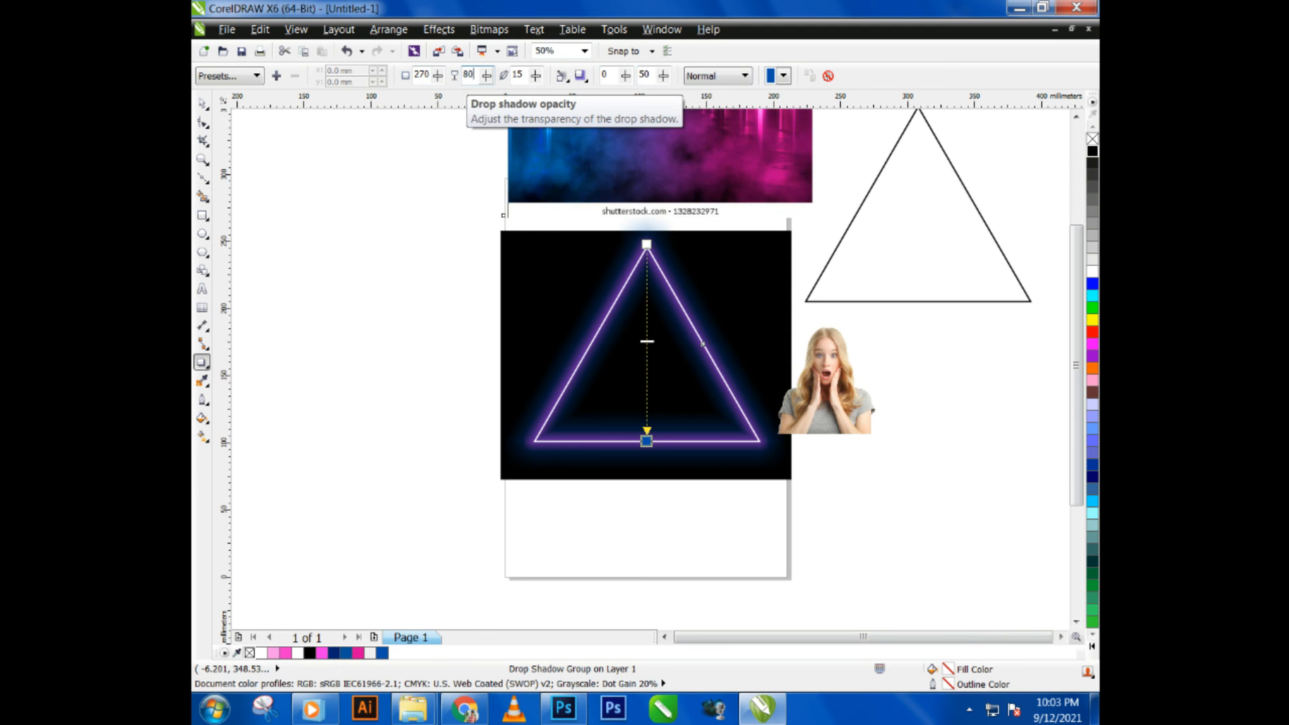
key(Return)
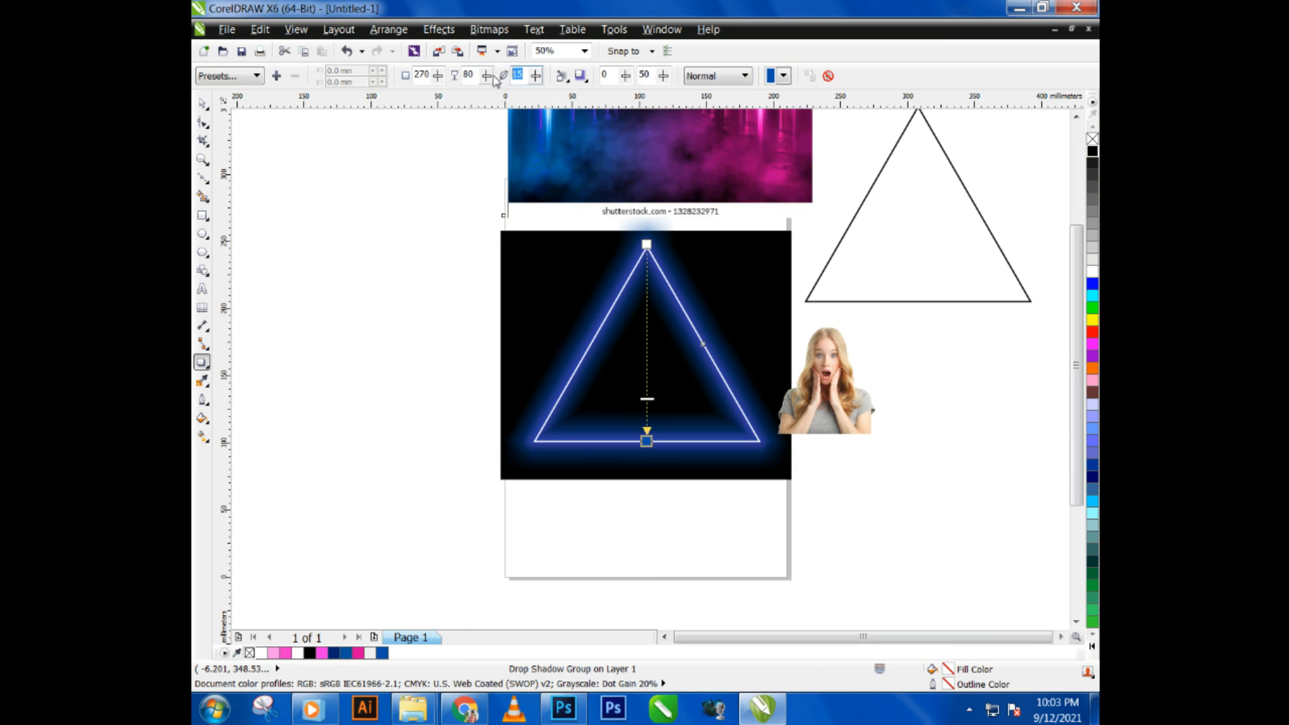
text(4)
key(Return)
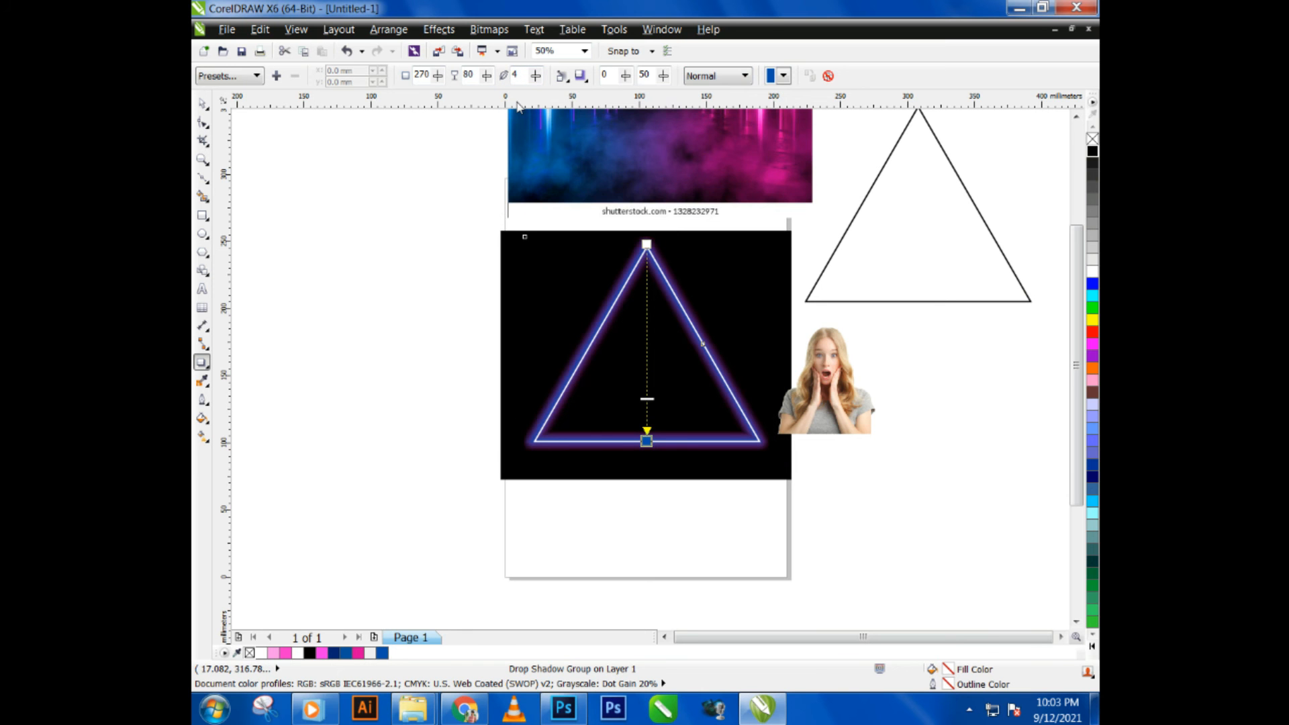
double_click(531, 75)
- Break the blue drop shadow group apart from the triangle and clear the selection
click(202, 105)
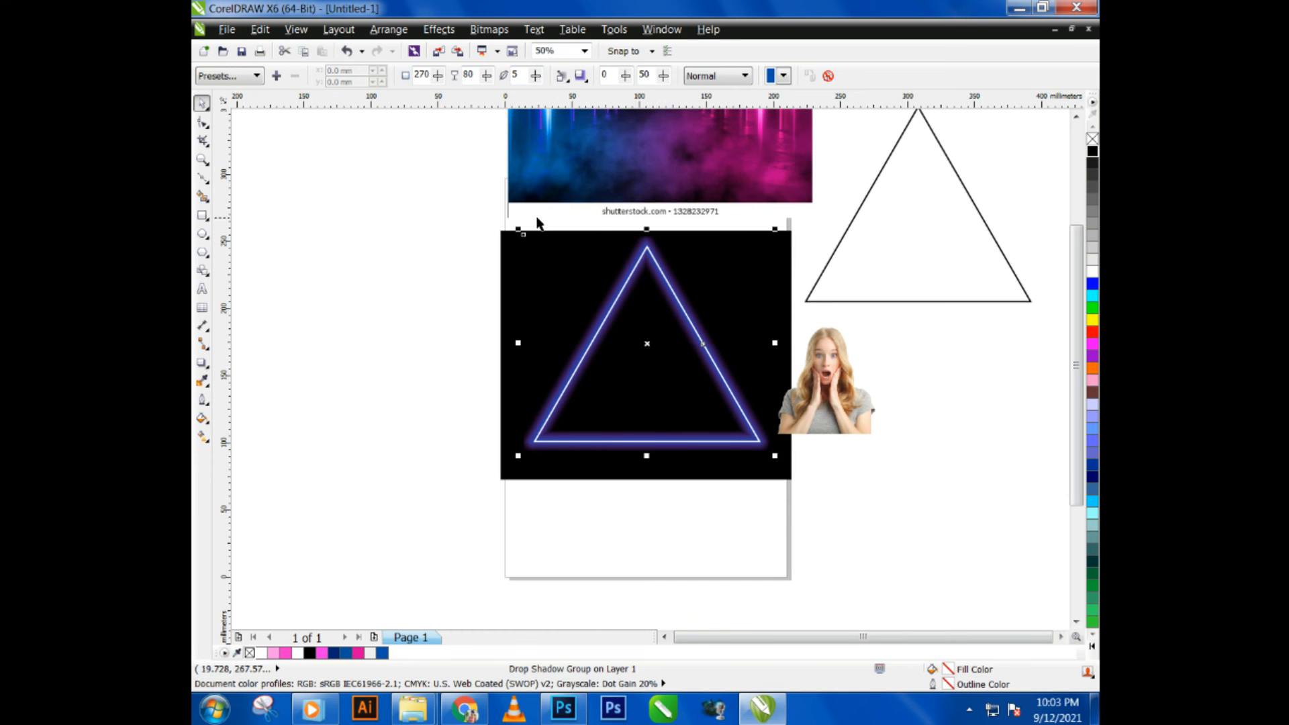
right_click(639, 253)
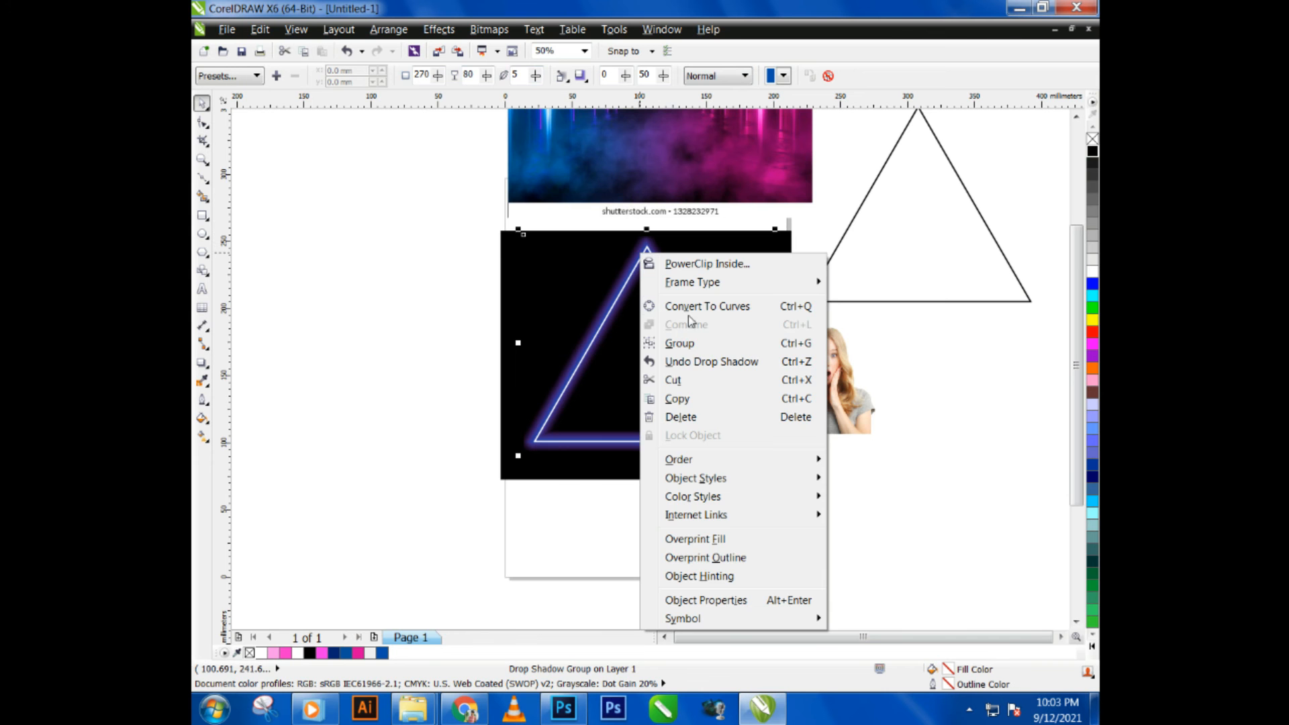
click(694, 303)
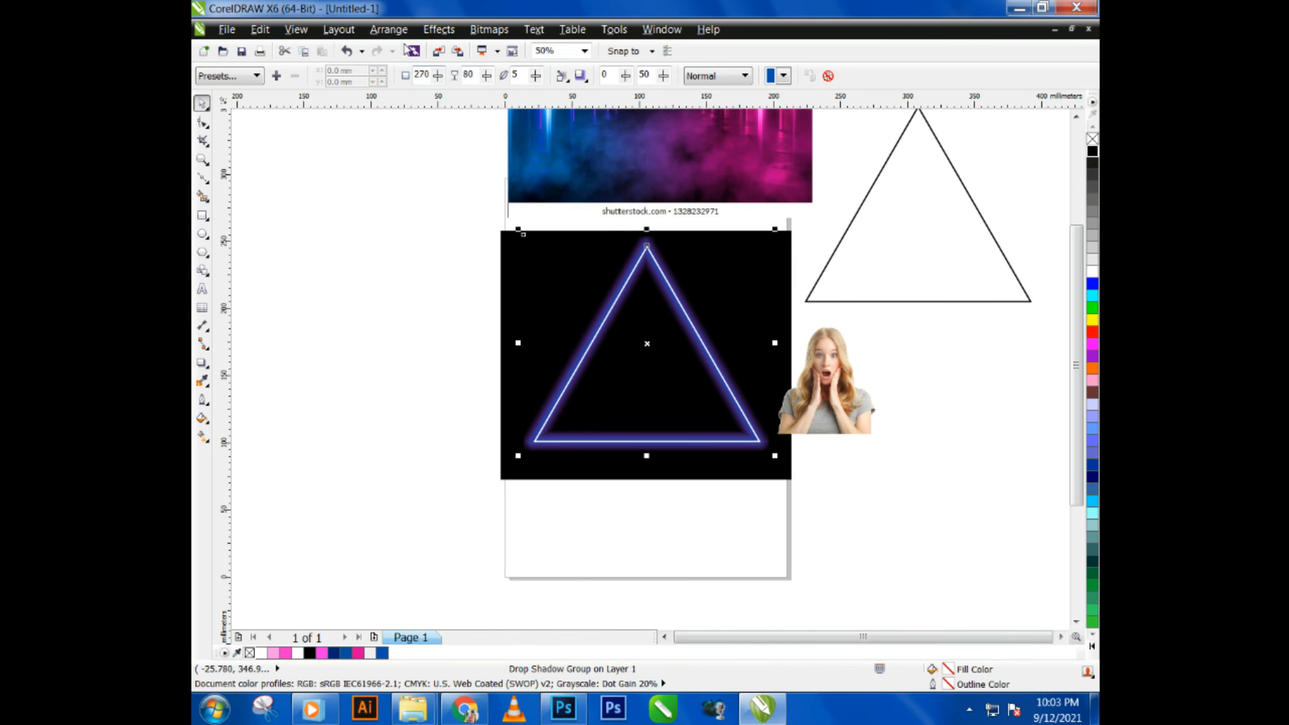
click(389, 29)
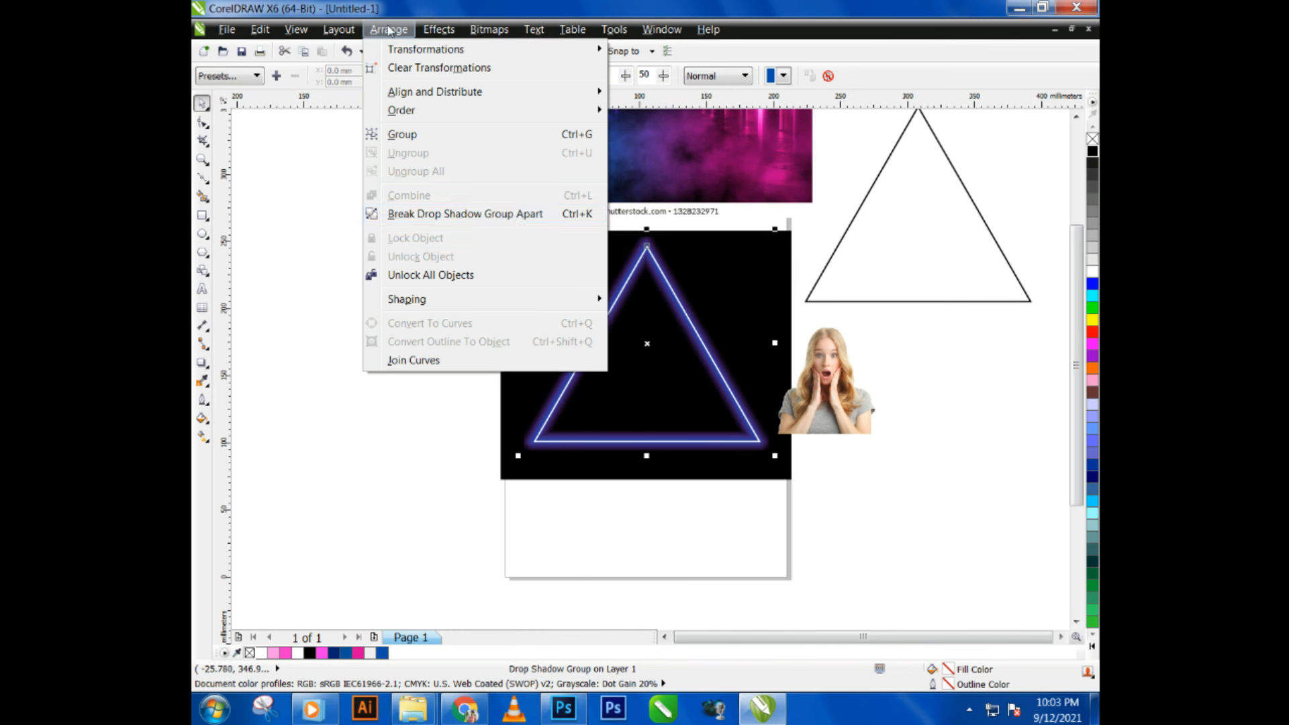
click(510, 215)
key(Escape)
- Try moving the blue glow away from the white triangle, and return it to its place
scroll(631, 262, up, 3)
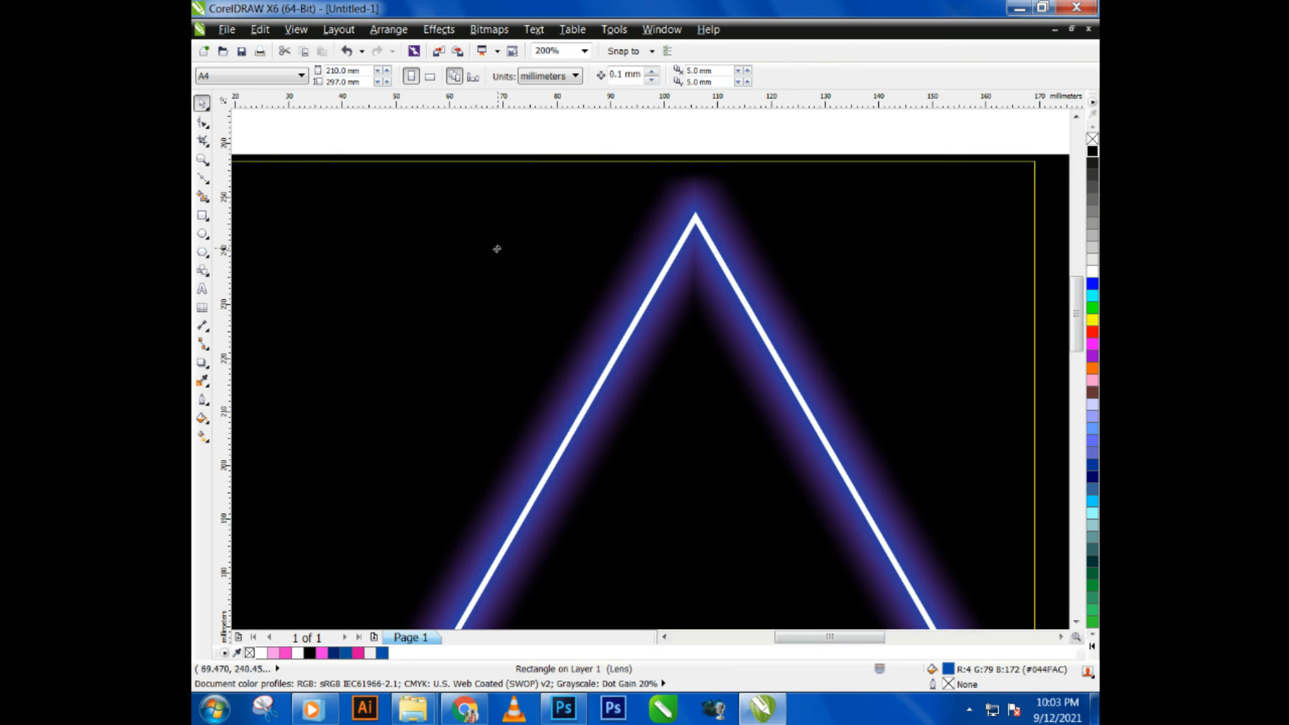
scroll(690, 279, down, 4)
click(694, 285)
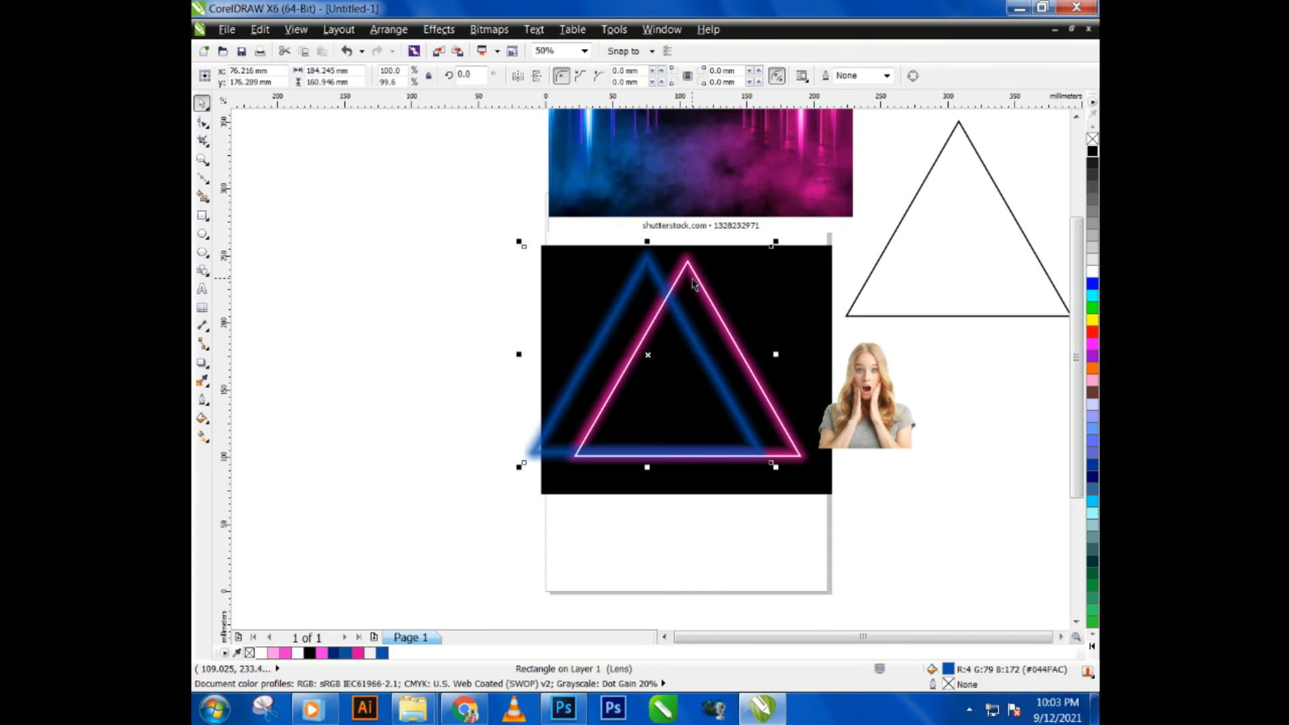
drag(694, 284, 733, 287)
- Convert the blue glow to an RGB bitmap at 300 dpi
click(489, 30)
click(494, 55)
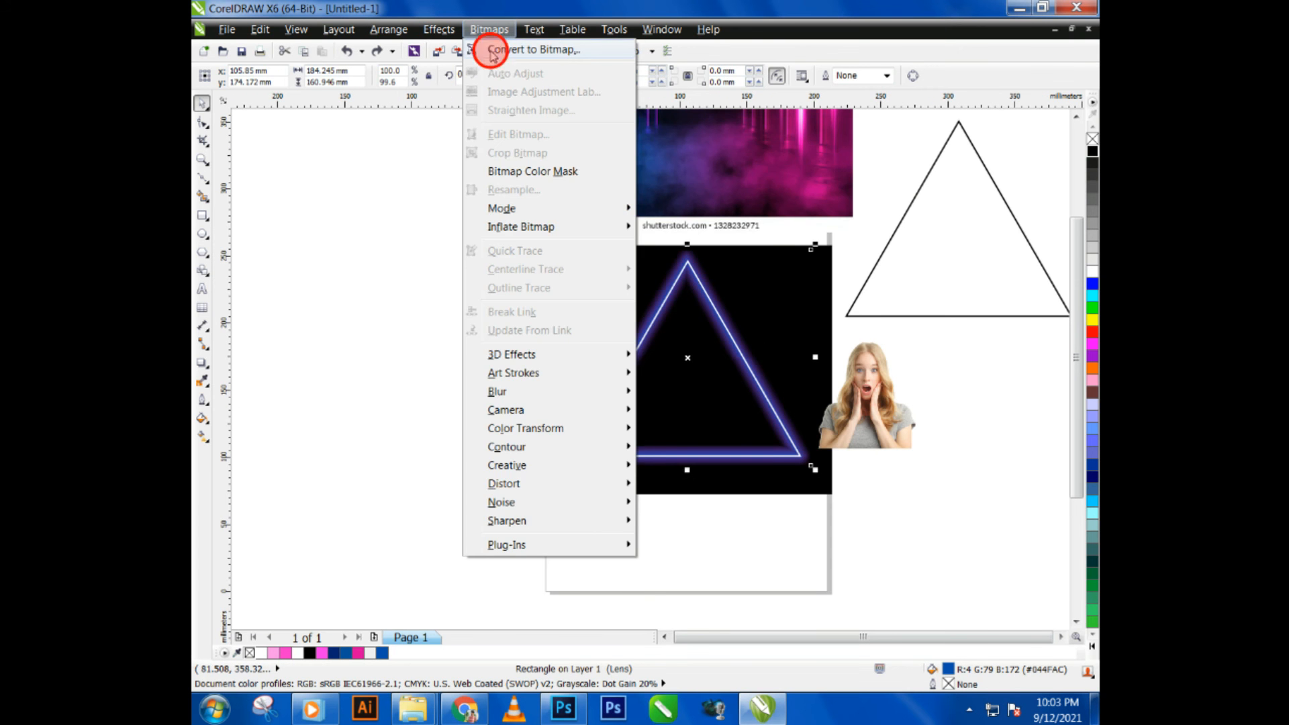
click(622, 440)
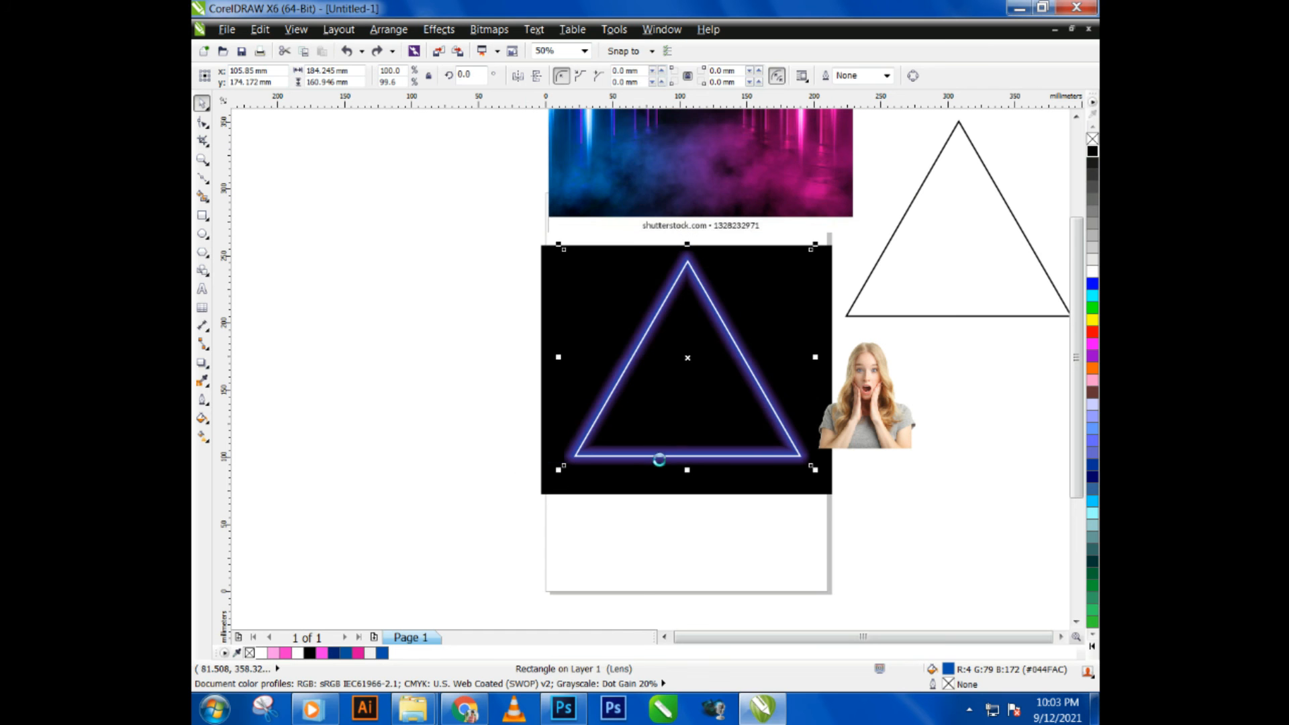
- Apply a horizontal linear transparency to the blue glow so it fades out toward the triangle's right side, and clear the selection
click(202, 362)
click(207, 368)
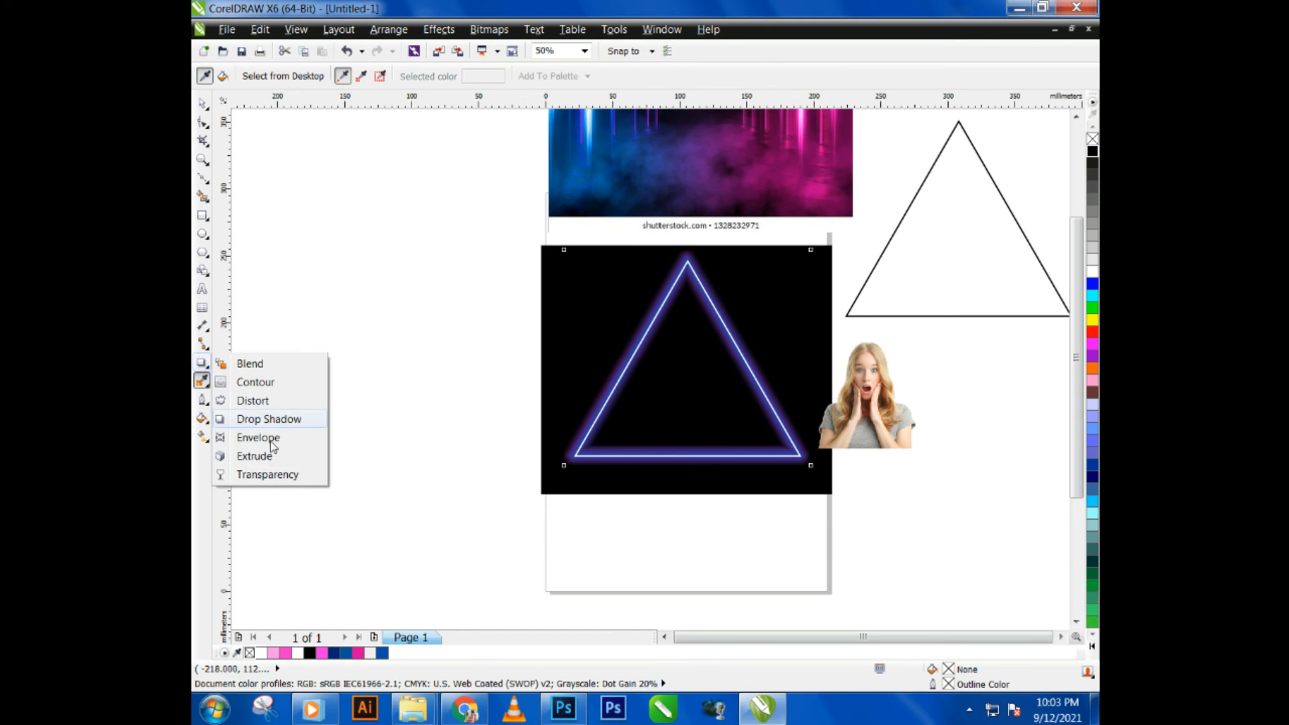
click(302, 475)
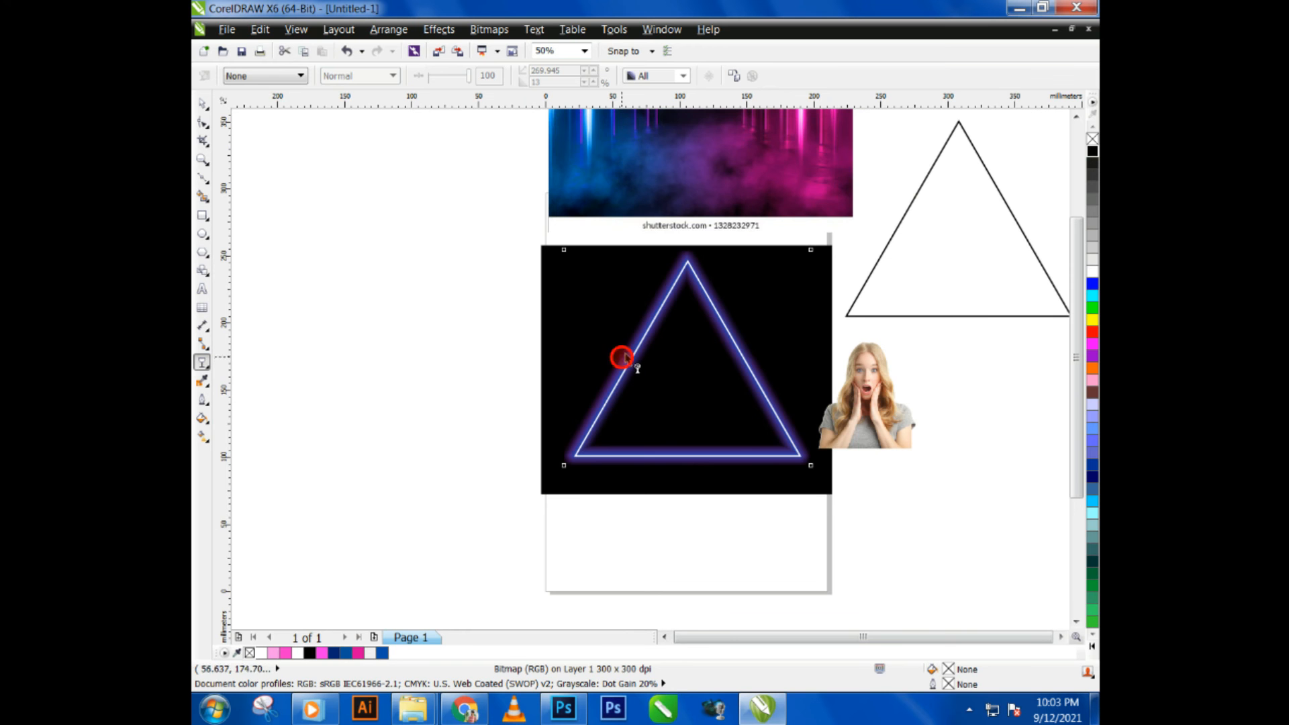
drag(622, 357, 541, 357)
scroll(738, 354, up, 1)
scroll(607, 345, down, 3)
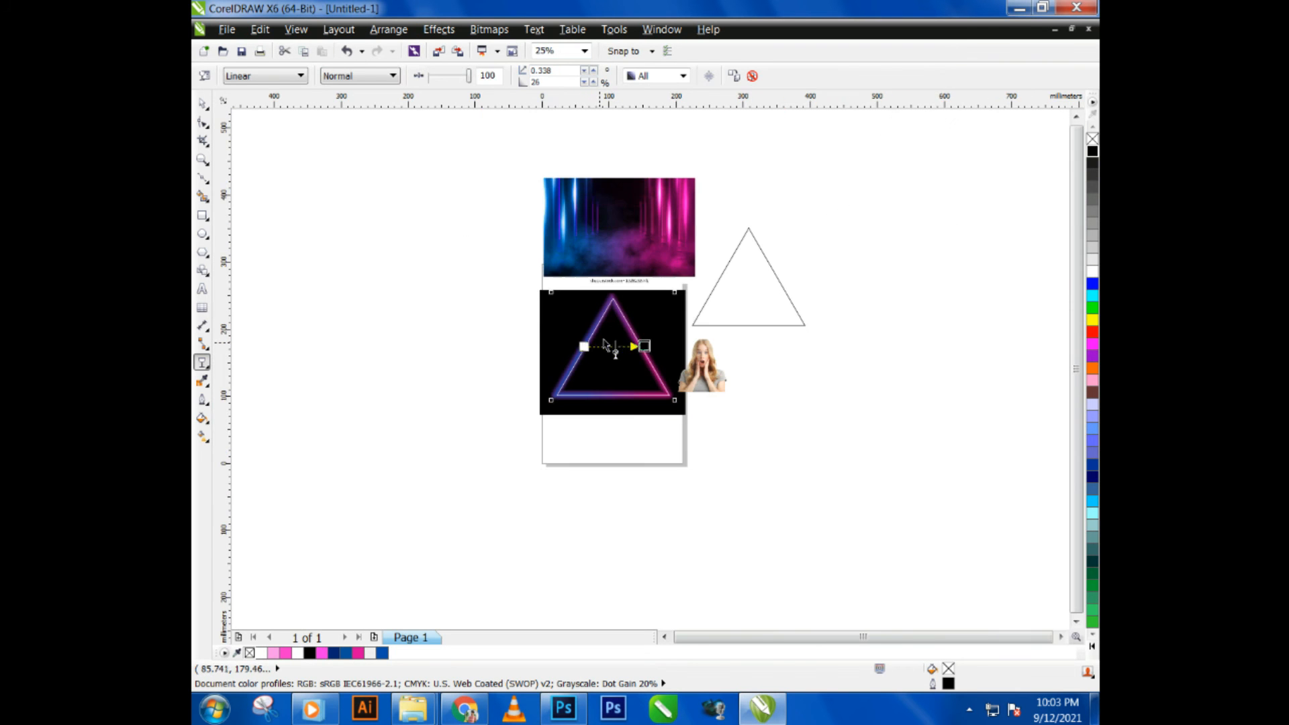
click(648, 422)
- Move the woman's photo into the black-outlined triangle so that it rests on the base
scroll(638, 365, up, 1)
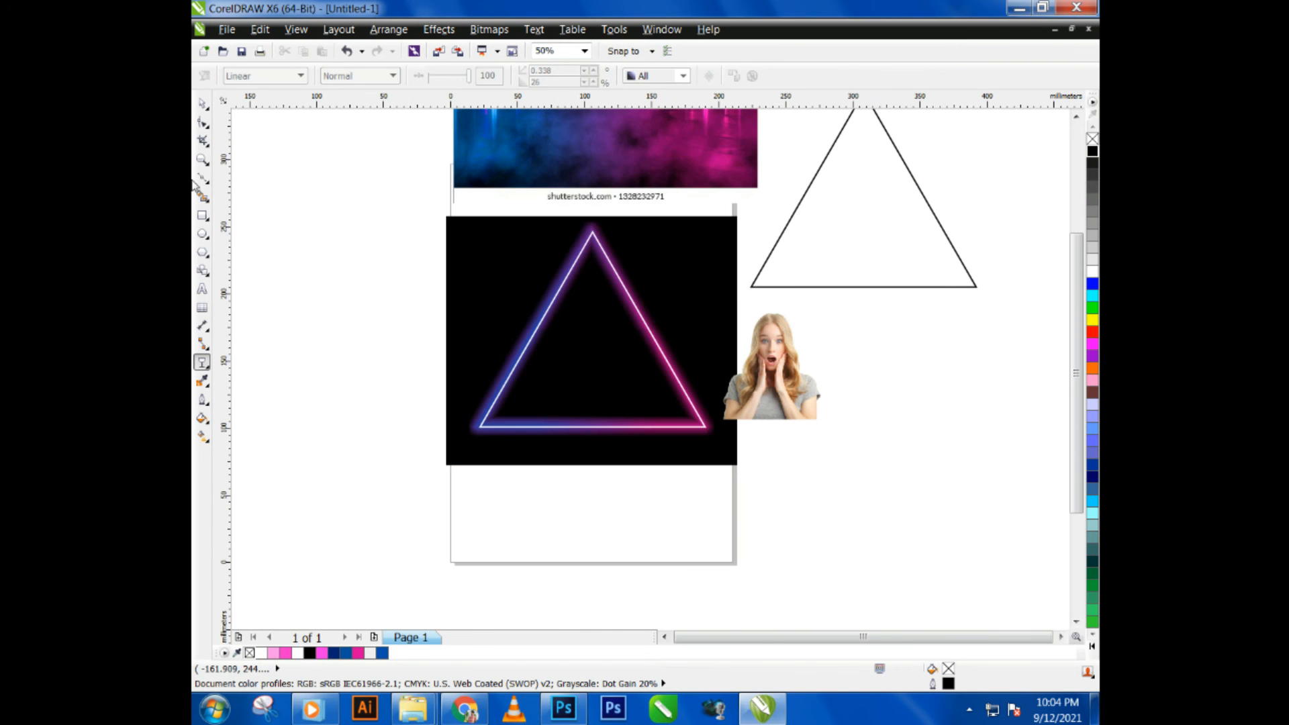
click(202, 105)
scroll(241, 362, down, 1)
scroll(551, 215, up, 1)
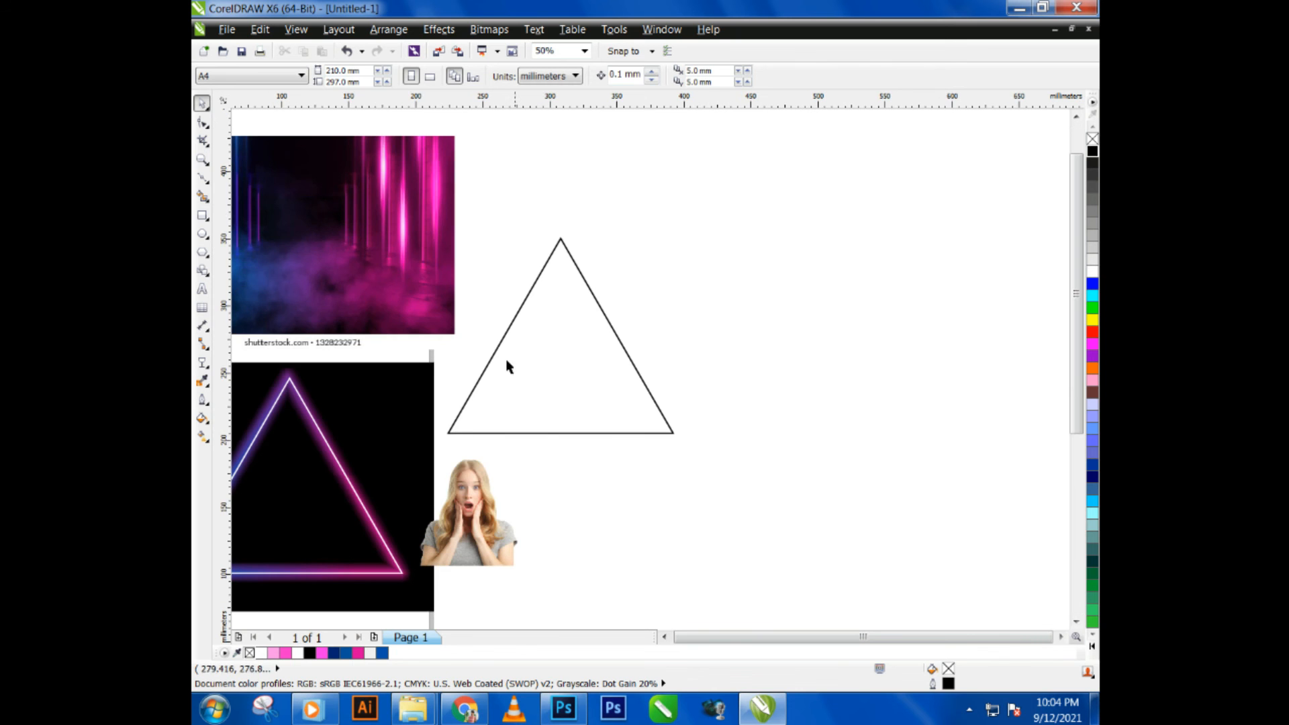
click(470, 517)
drag(470, 517, 559, 415)
scroll(558, 411, up, 1)
- Enlarge the woman's photo to 126.6% inside the outlined triangle and shift it slightly left toward the triangle's centre
click(559, 411)
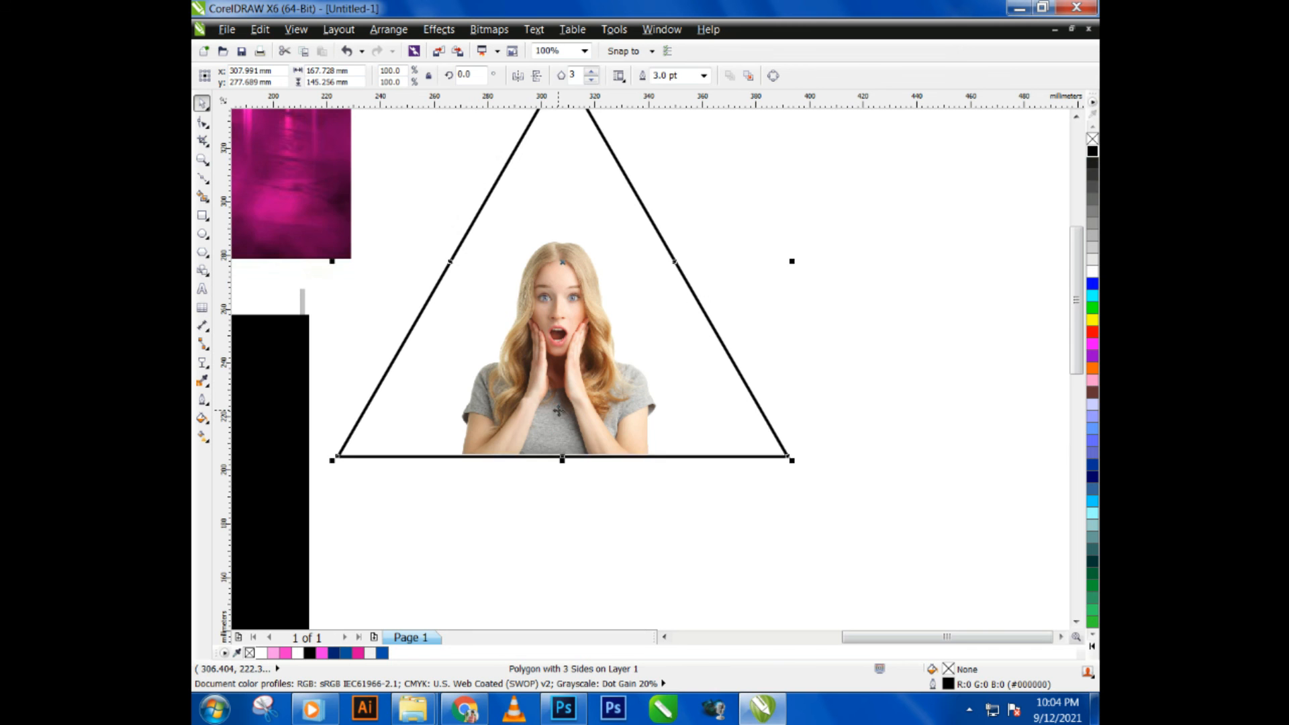
click(556, 332)
scroll(609, 469, down, 1)
click(608, 503)
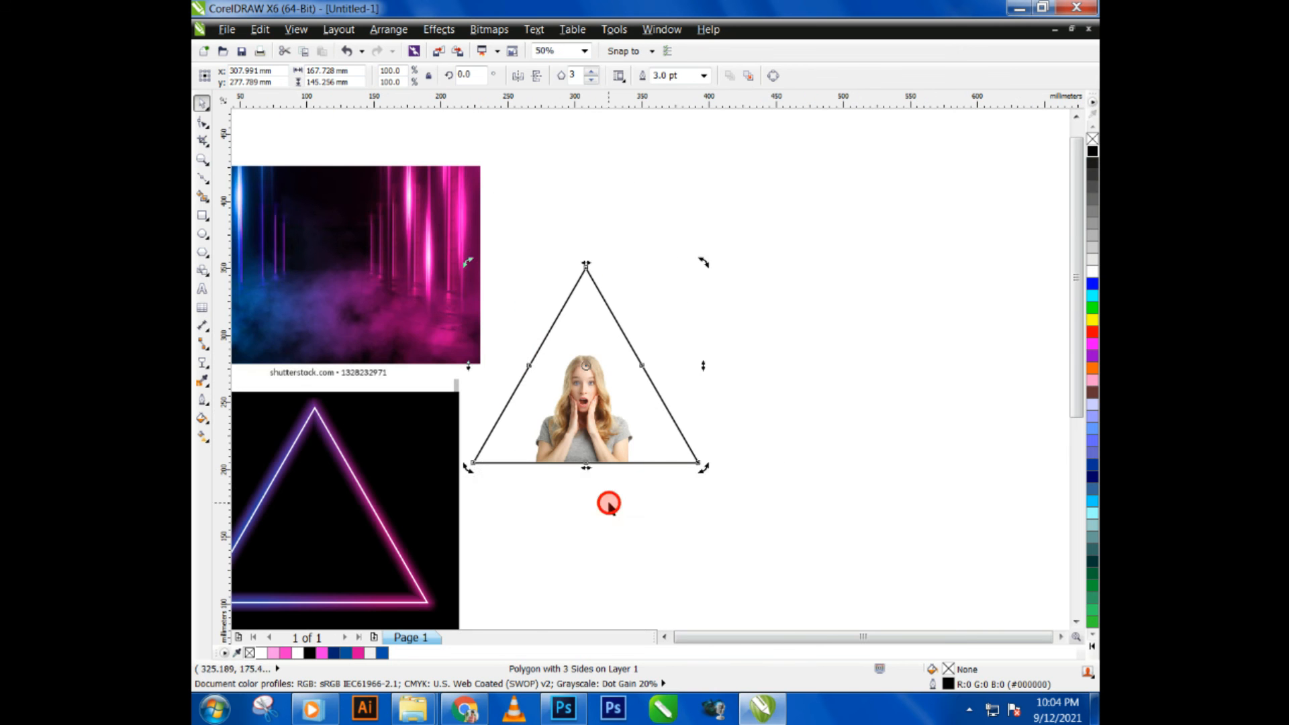
drag(524, 502, 673, 294)
click(644, 343)
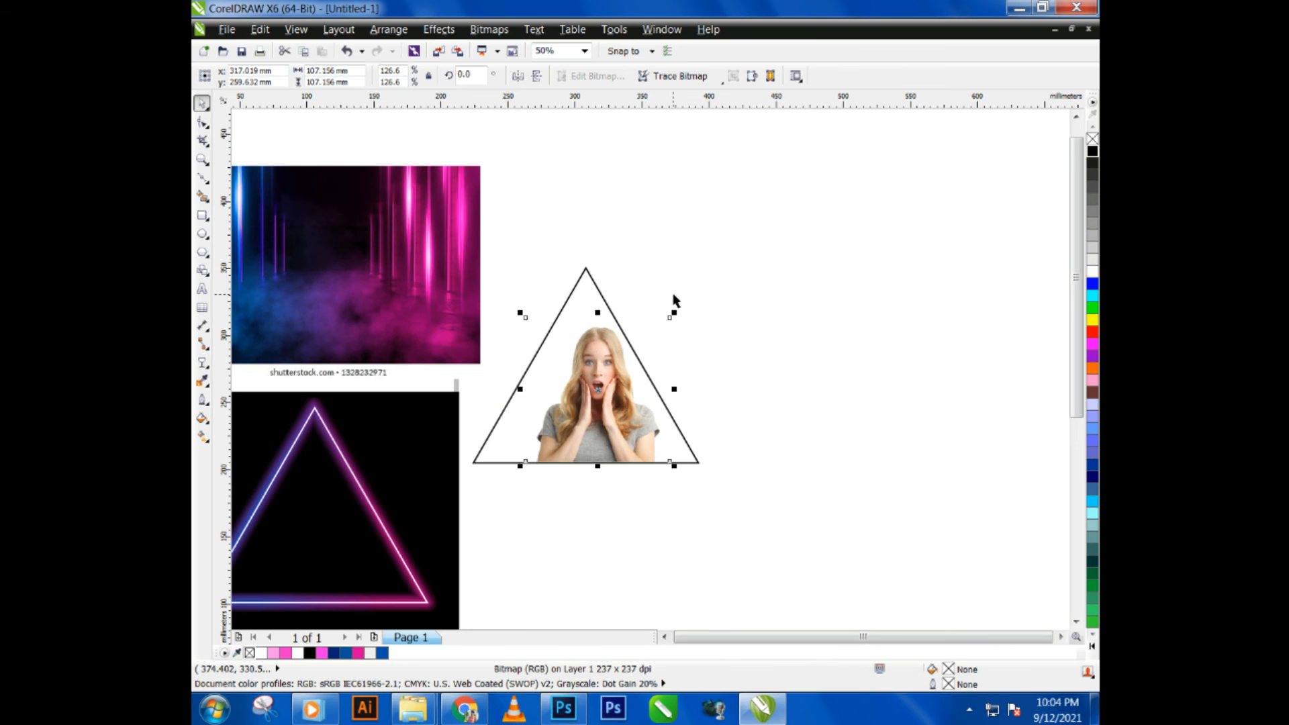
drag(647, 335, 641, 335)
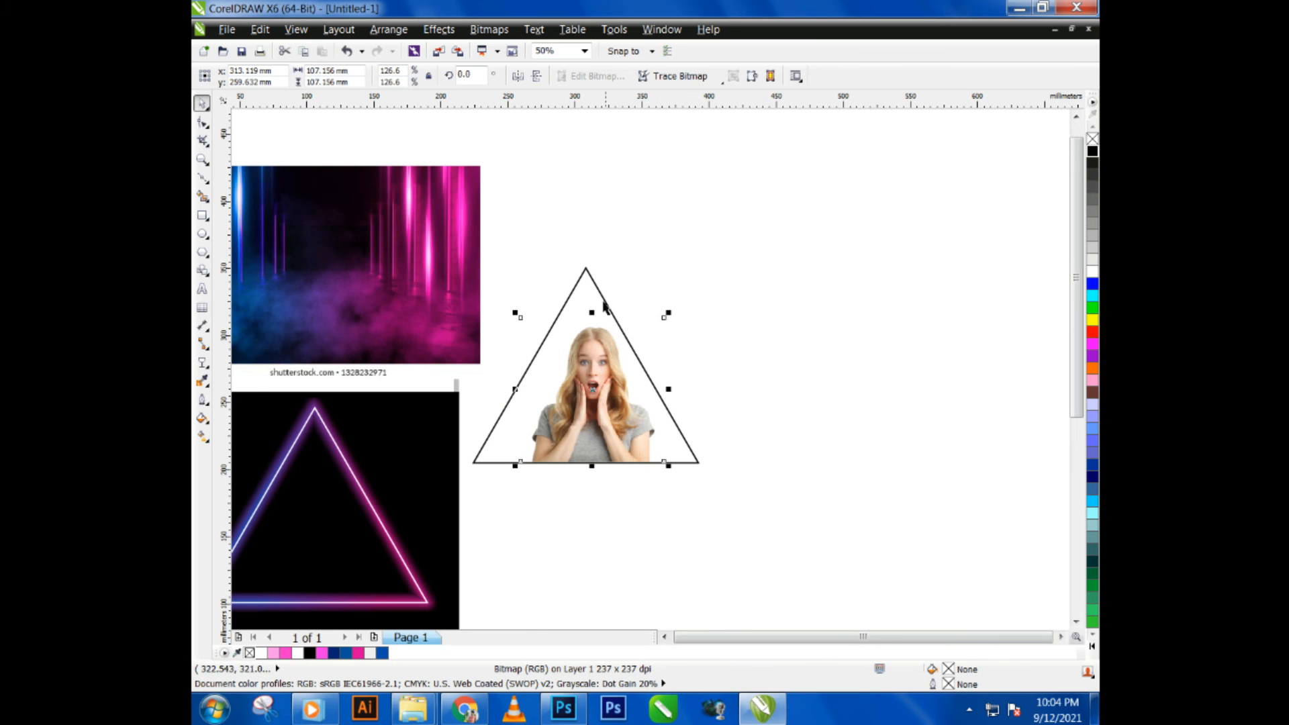
shift+click(586, 271)
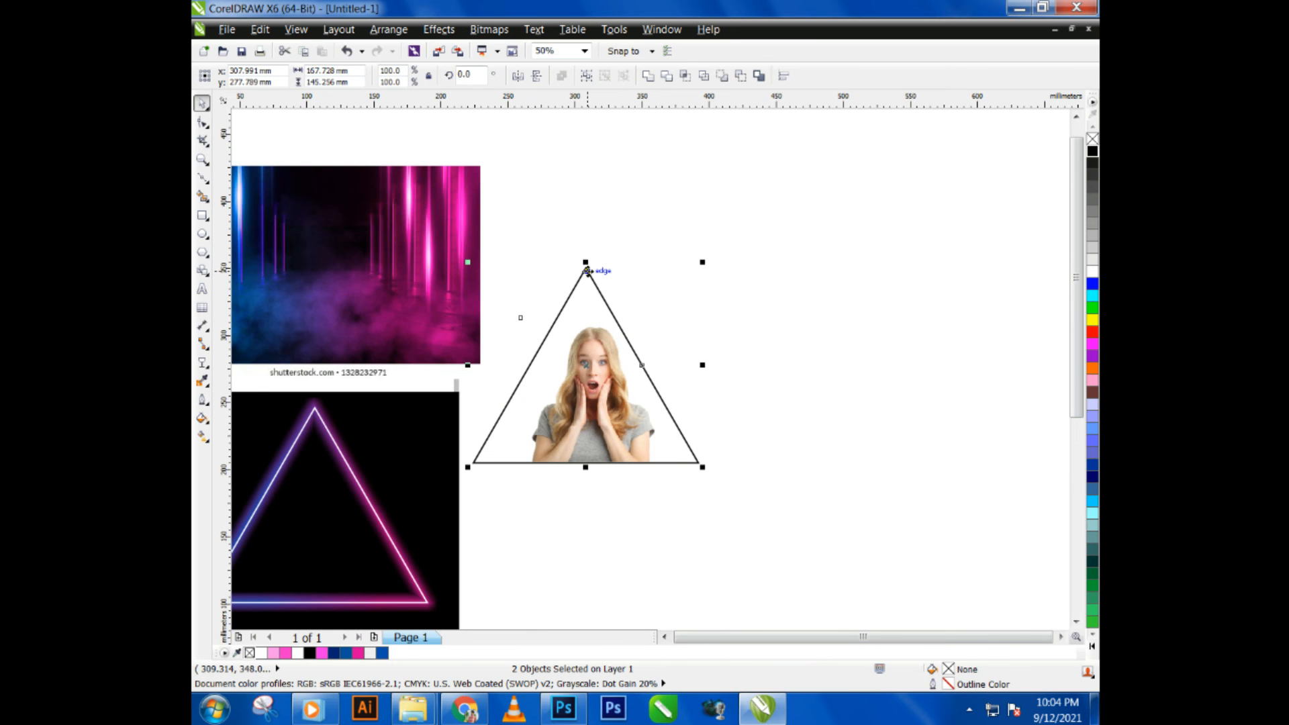
click(781, 383)
- Place the neon background image over the outlined triangle and mirror it vertically
drag(424, 282, 668, 377)
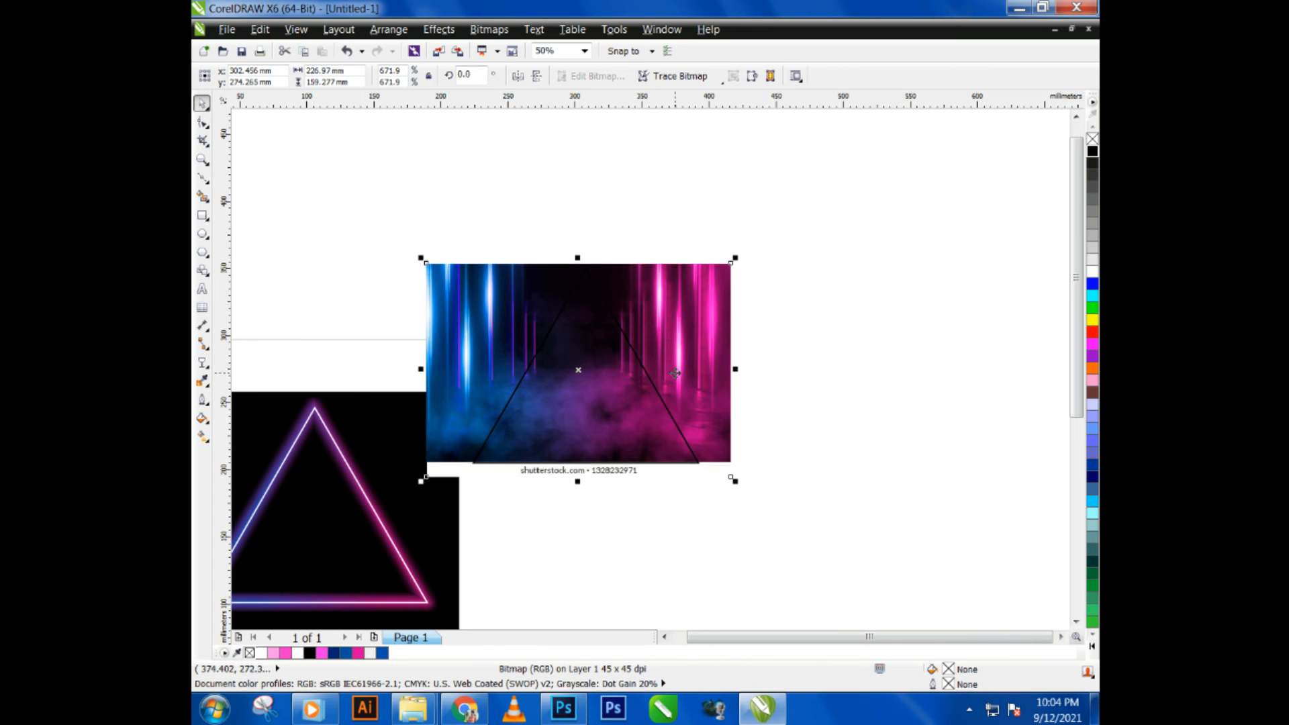
click(536, 76)
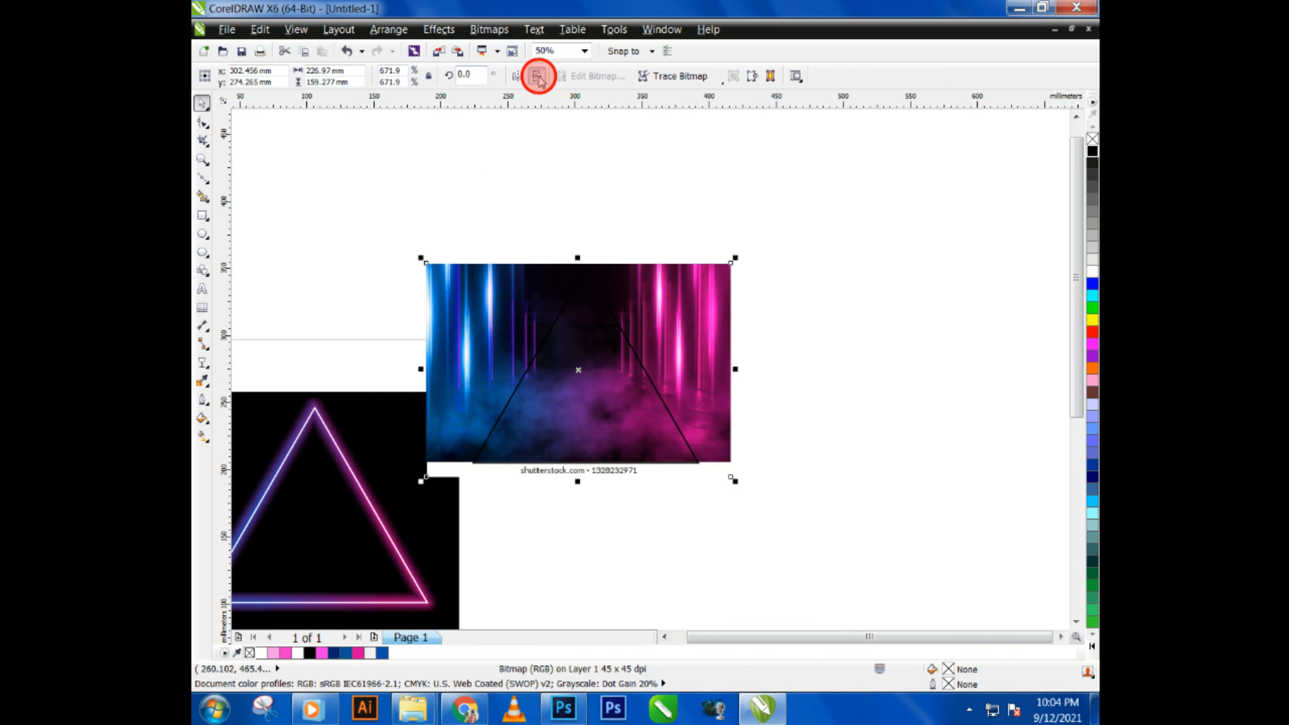
drag(673, 299, 678, 295)
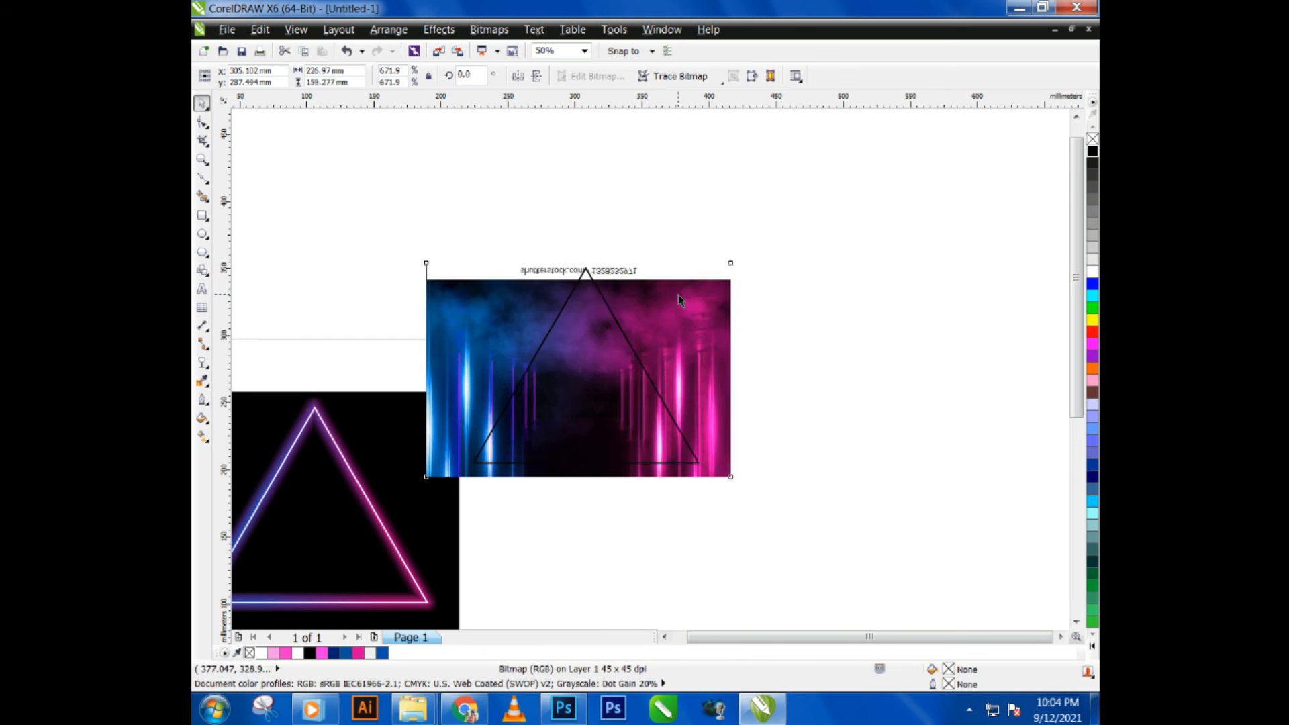
- Resize the neon background image to about 199.7 × 169.9 mm and center it over the outlined triangle
drag(581, 464, 582, 478)
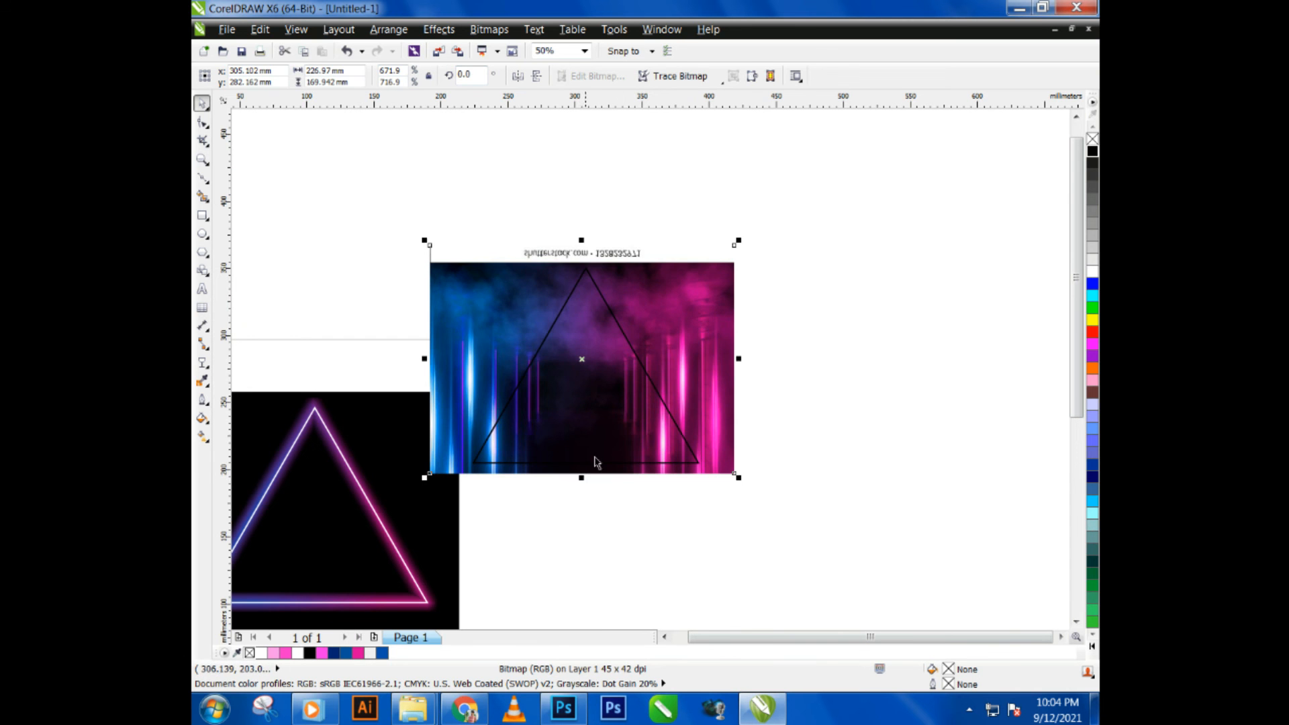
drag(739, 358, 679, 367)
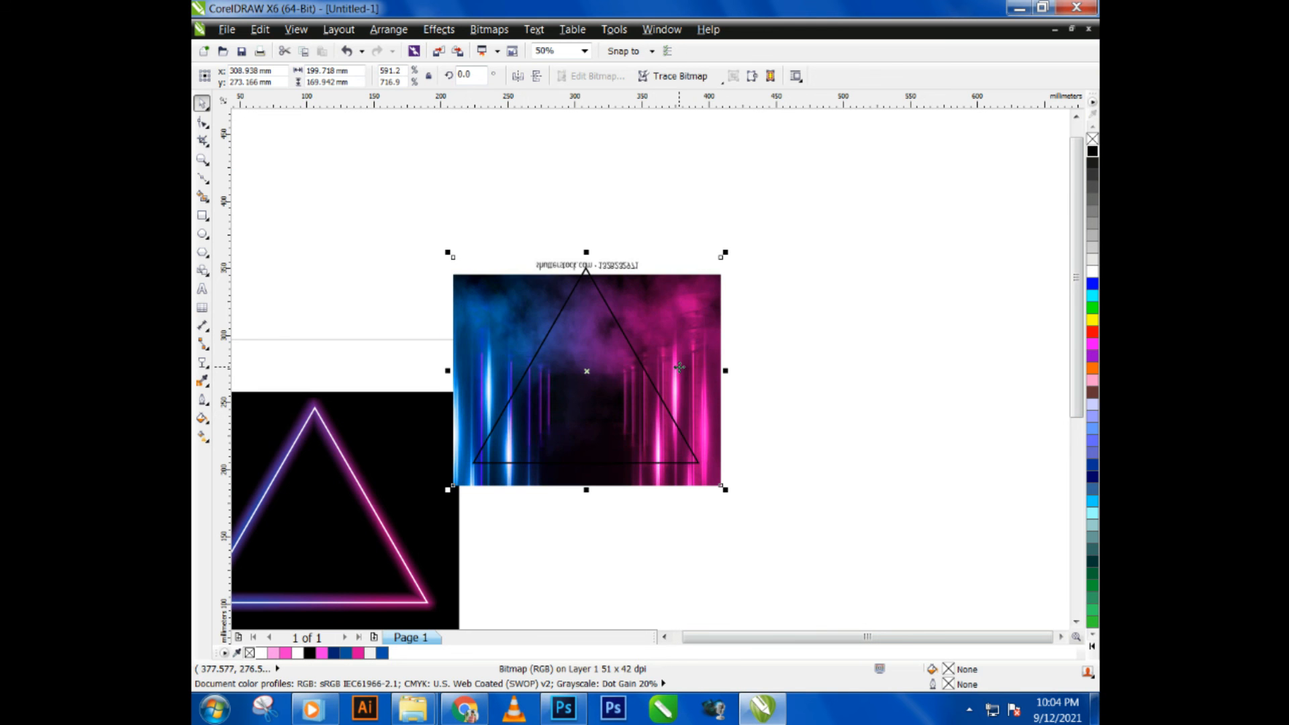
drag(679, 367, 675, 347)
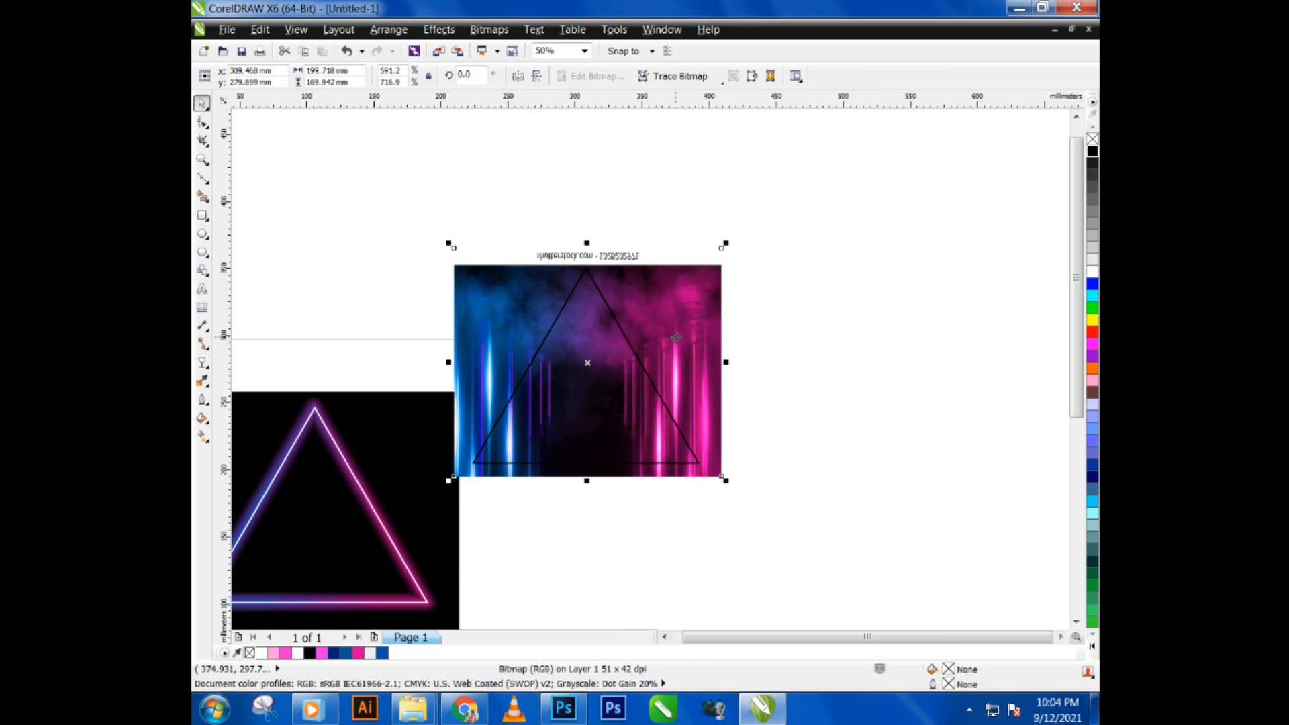
- PowerClip the neon background image inside the outlined triangle
right_click(675, 348)
click(739, 11)
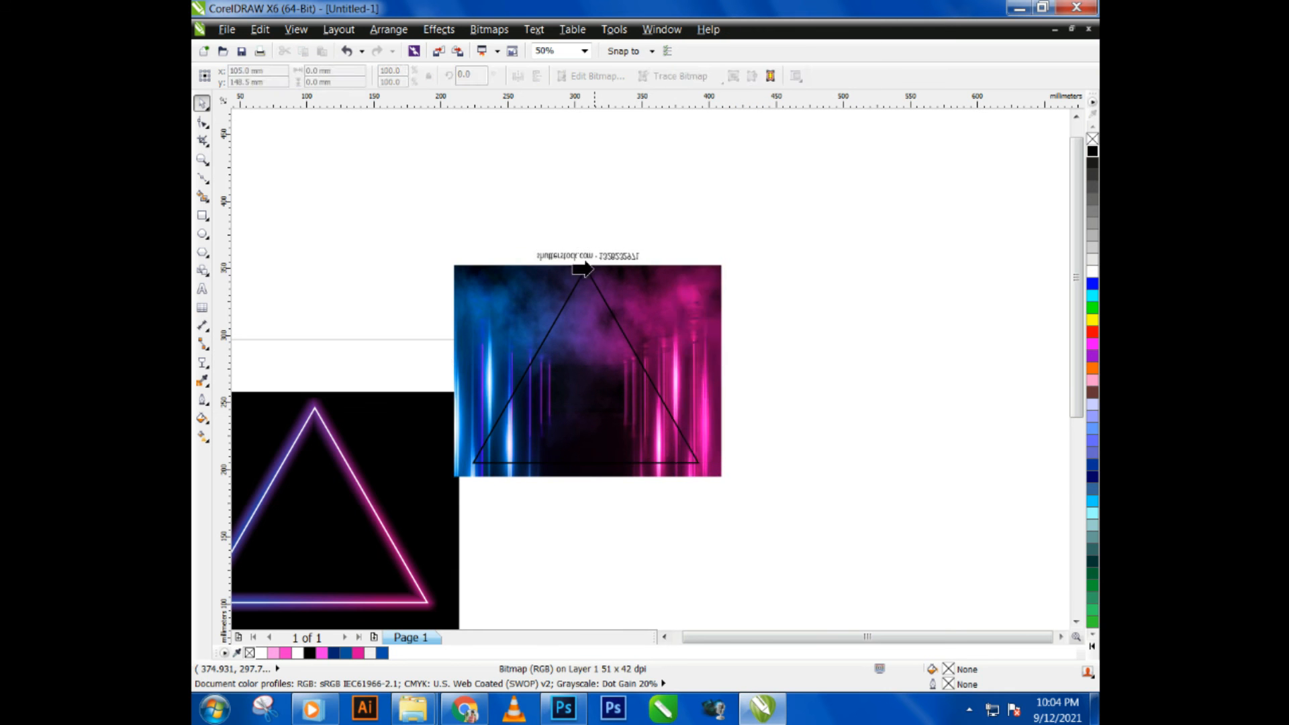
click(588, 278)
- Move the clipped triangle off the woman's photo, then place the photo inside it with its lower edge on the triangle's base
drag(581, 410, 663, 342)
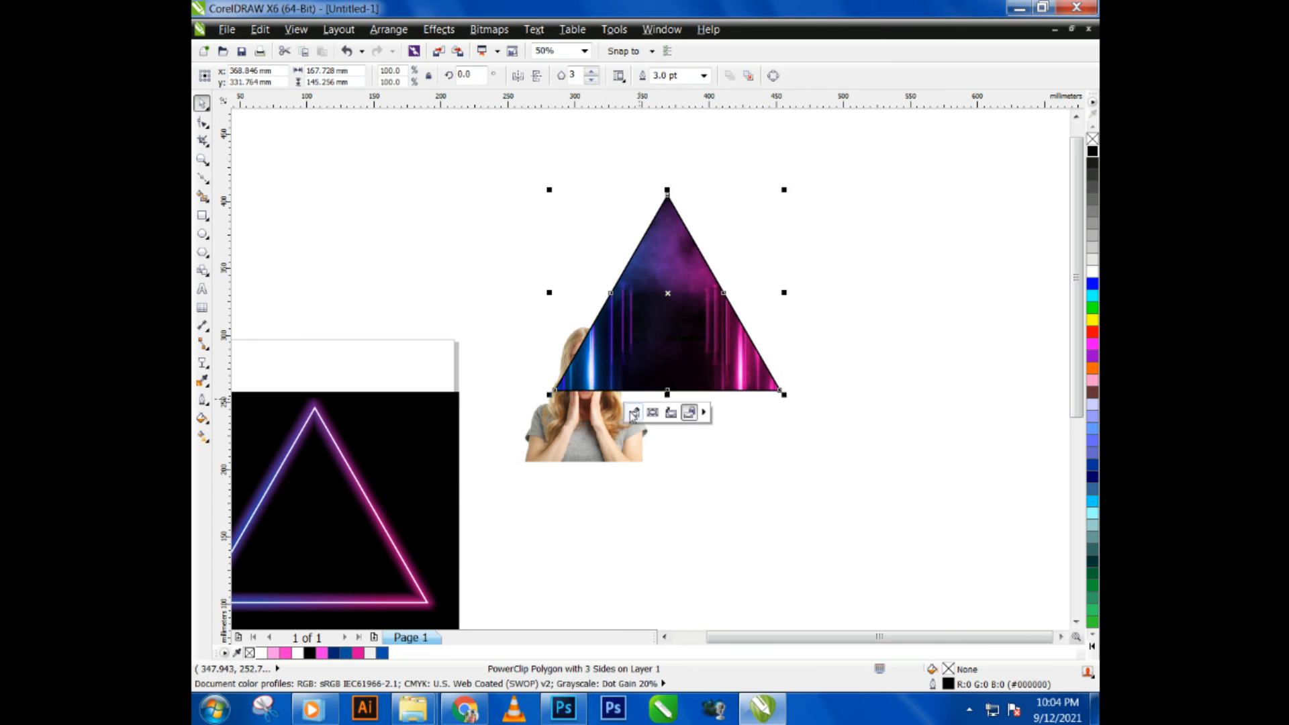
click(589, 431)
drag(592, 429, 683, 343)
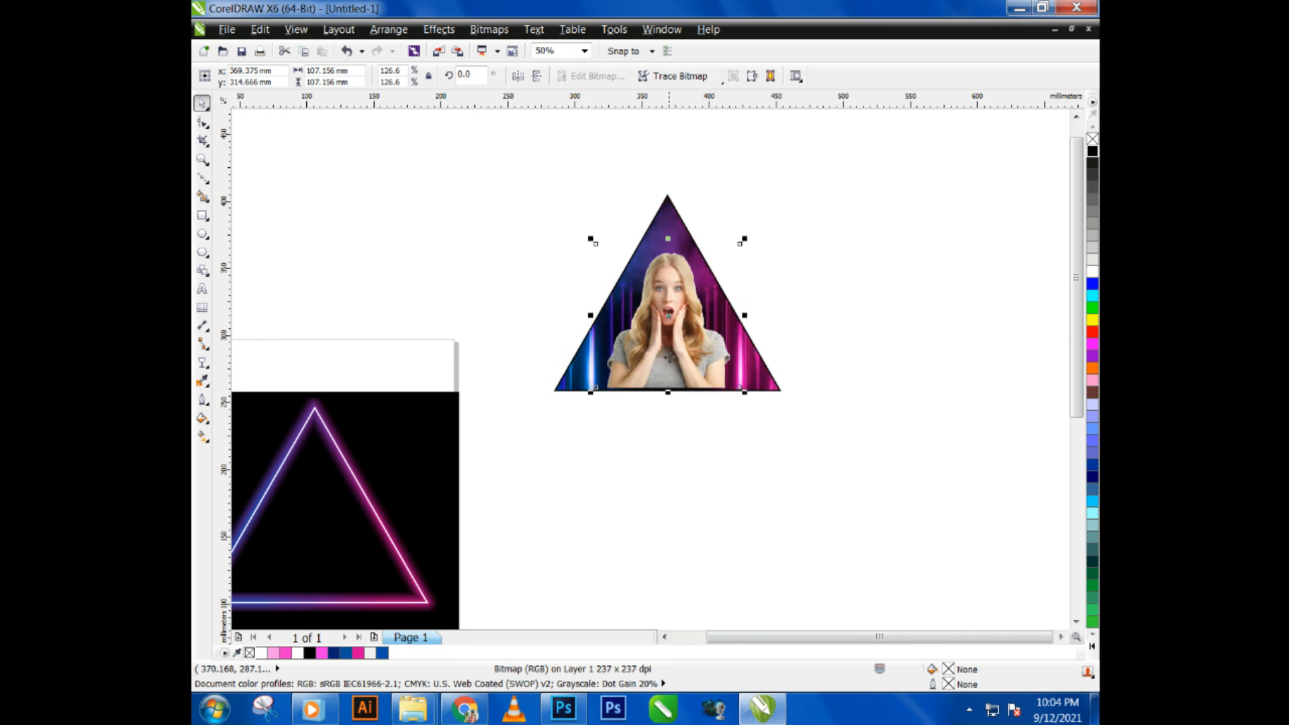
scroll(685, 356, up, 2)
scroll(688, 368, up, 4)
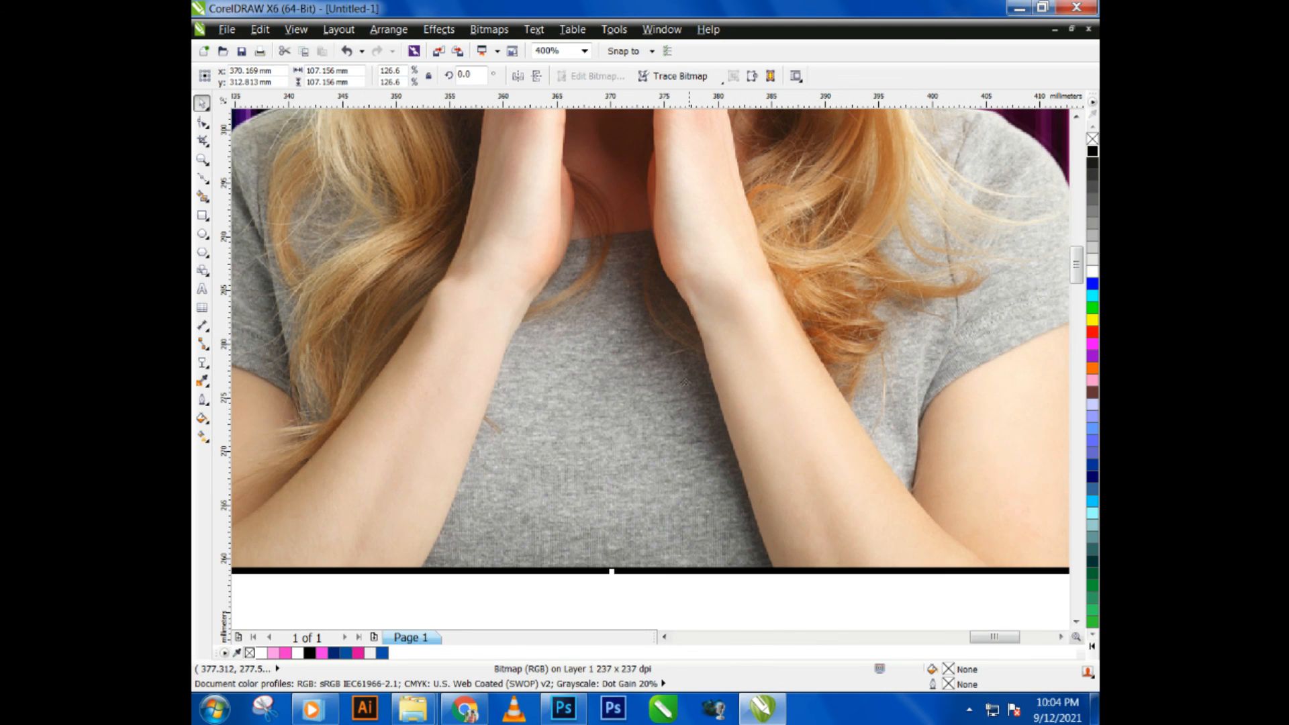
drag(686, 425, 689, 433)
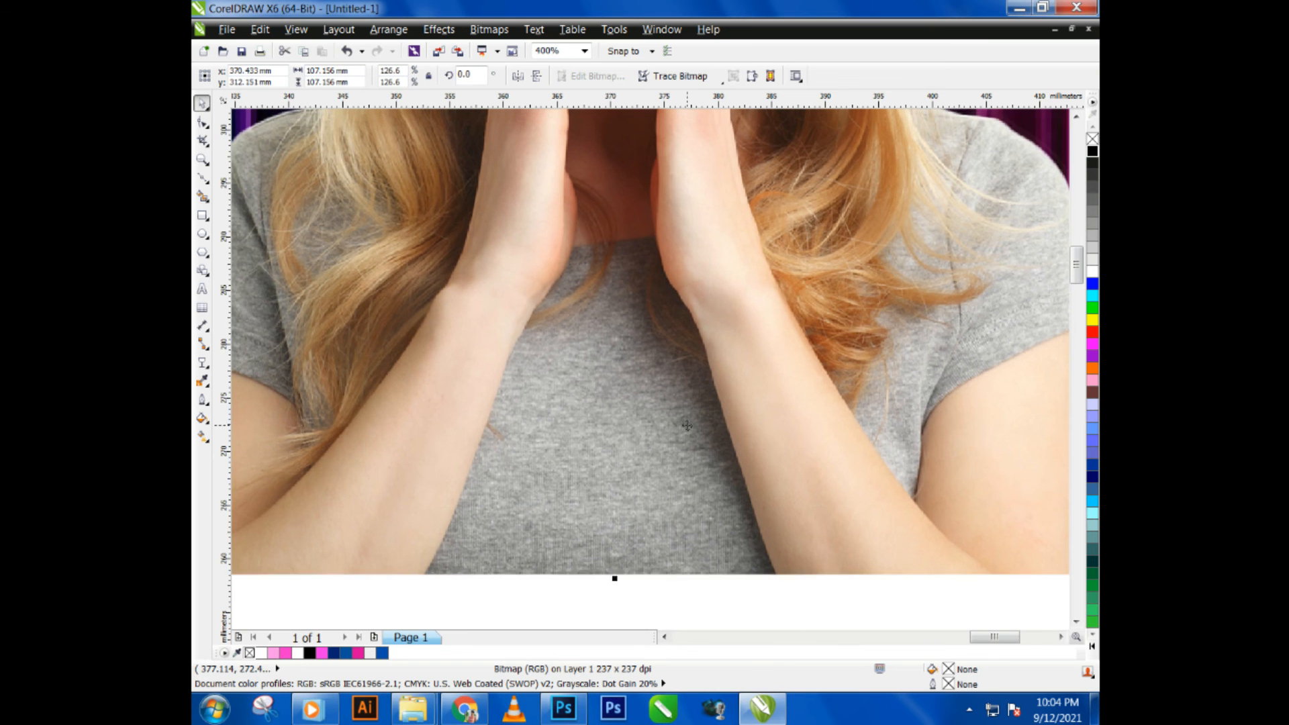
scroll(651, 421, down, 1)
scroll(652, 421, down, 3)
- Remove the outline from the clipped triangle and the woman's photo, and clear the selection
shift+click(651, 271)
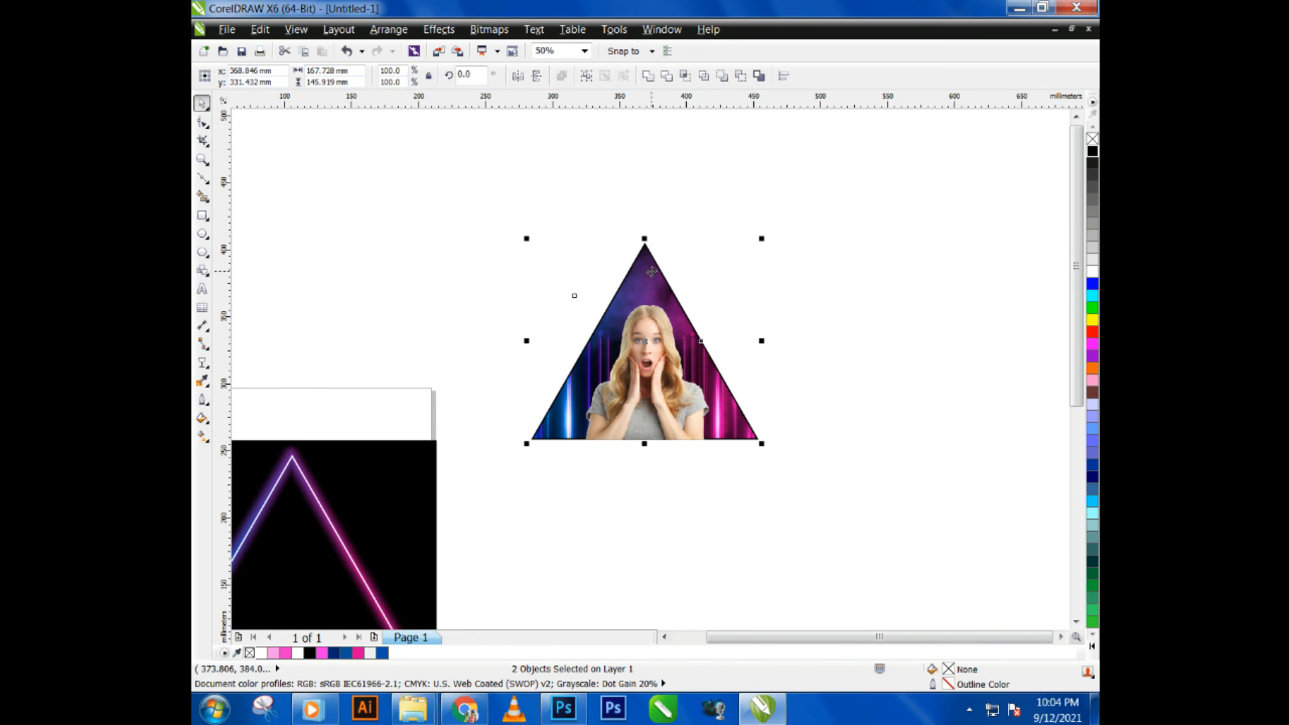
click(740, 543)
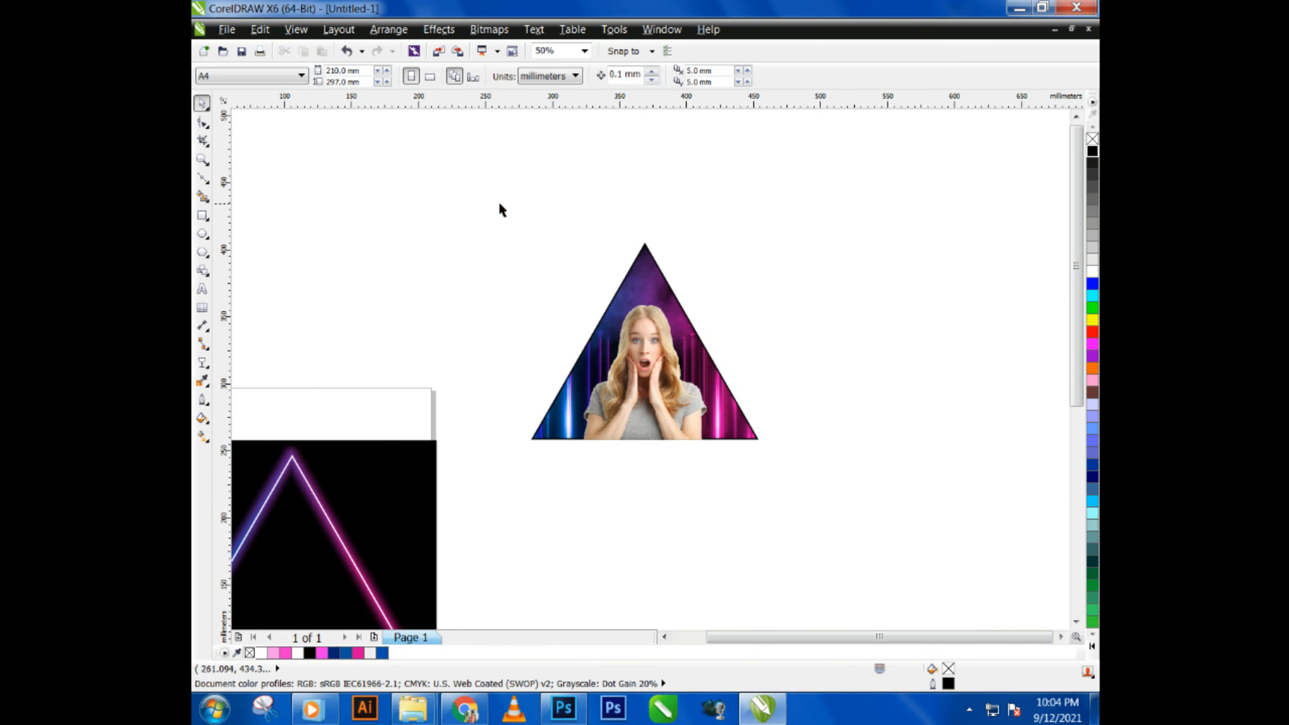
drag(499, 203, 827, 508)
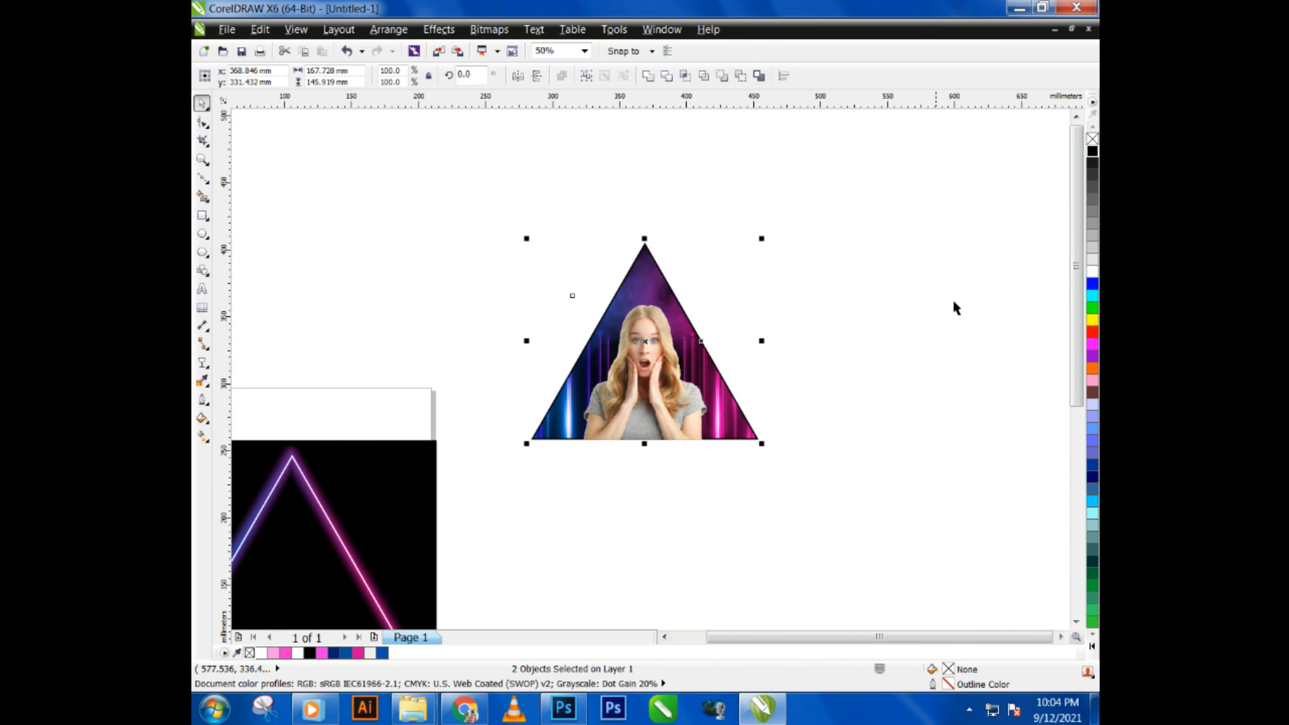
right_click(1093, 139)
click(900, 302)
- Move the clipped triangle together with the woman's photo into the neon triangle and nudge both left and up to fit
scroll(864, 336, down, 1)
drag(680, 266, 829, 402)
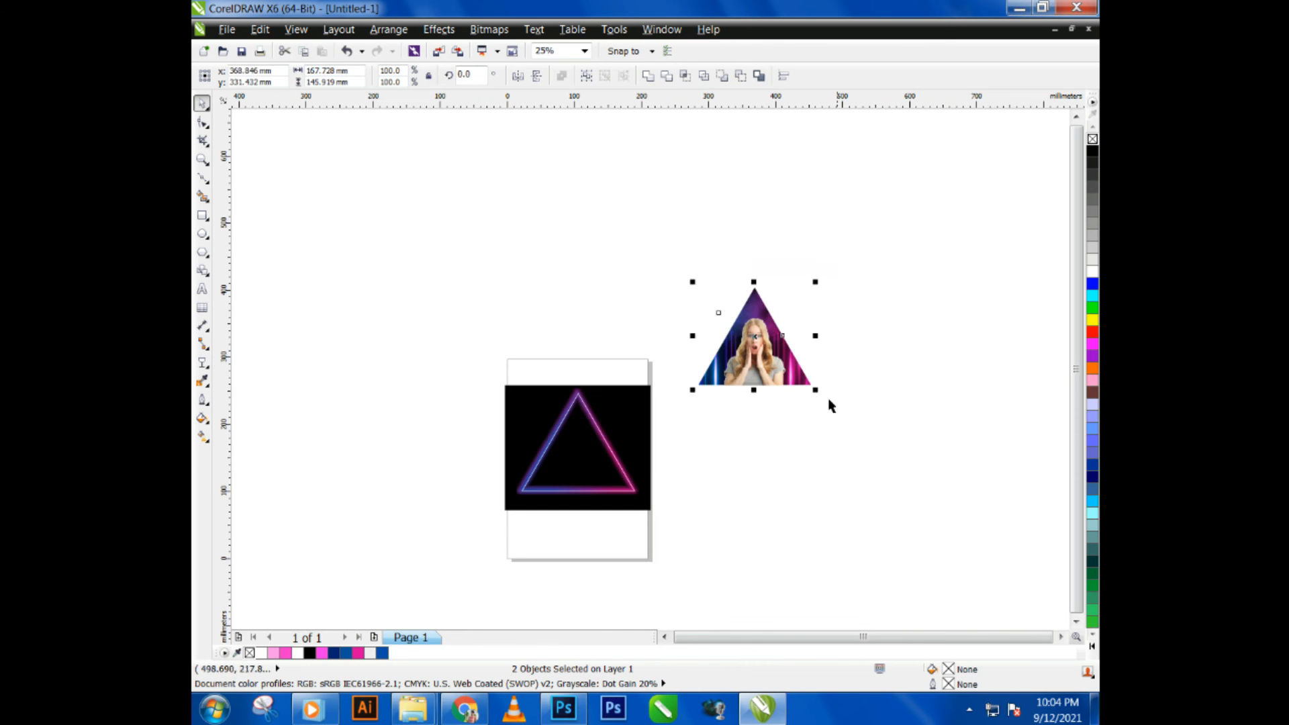
drag(720, 311, 578, 466)
scroll(598, 470, up, 1)
scroll(587, 481, up, 1)
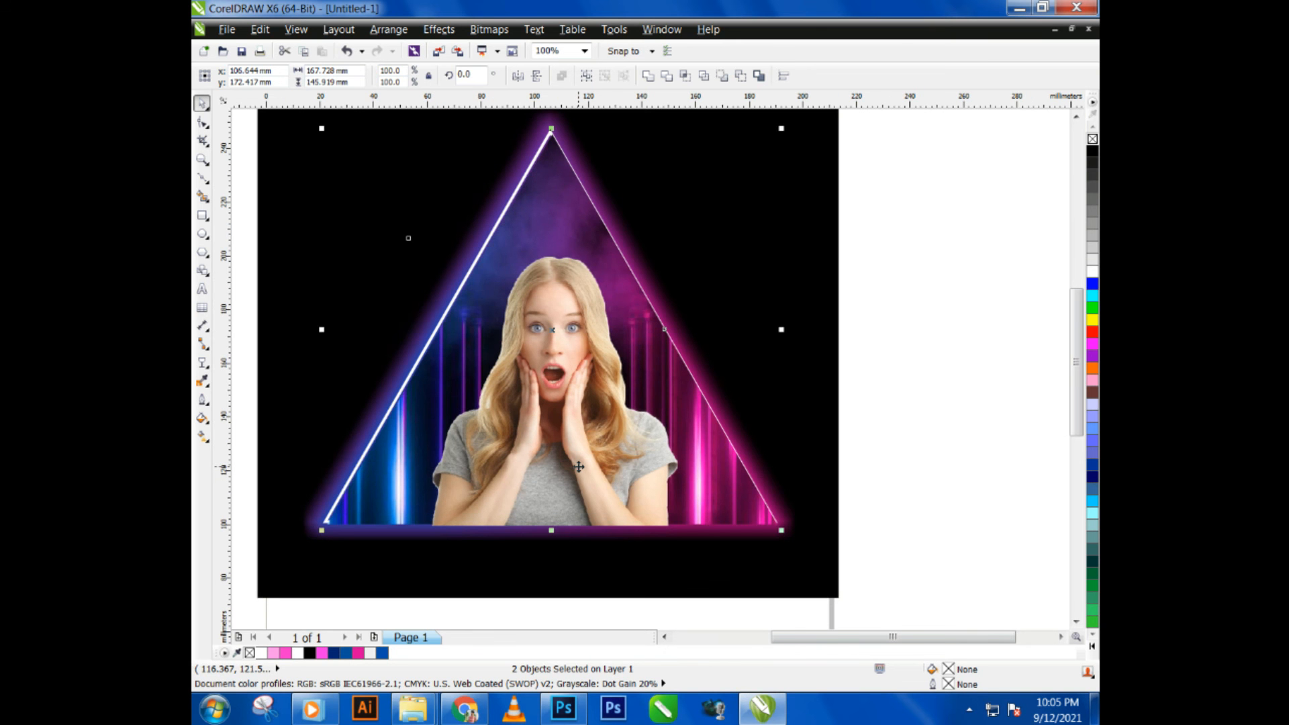
key(Left)
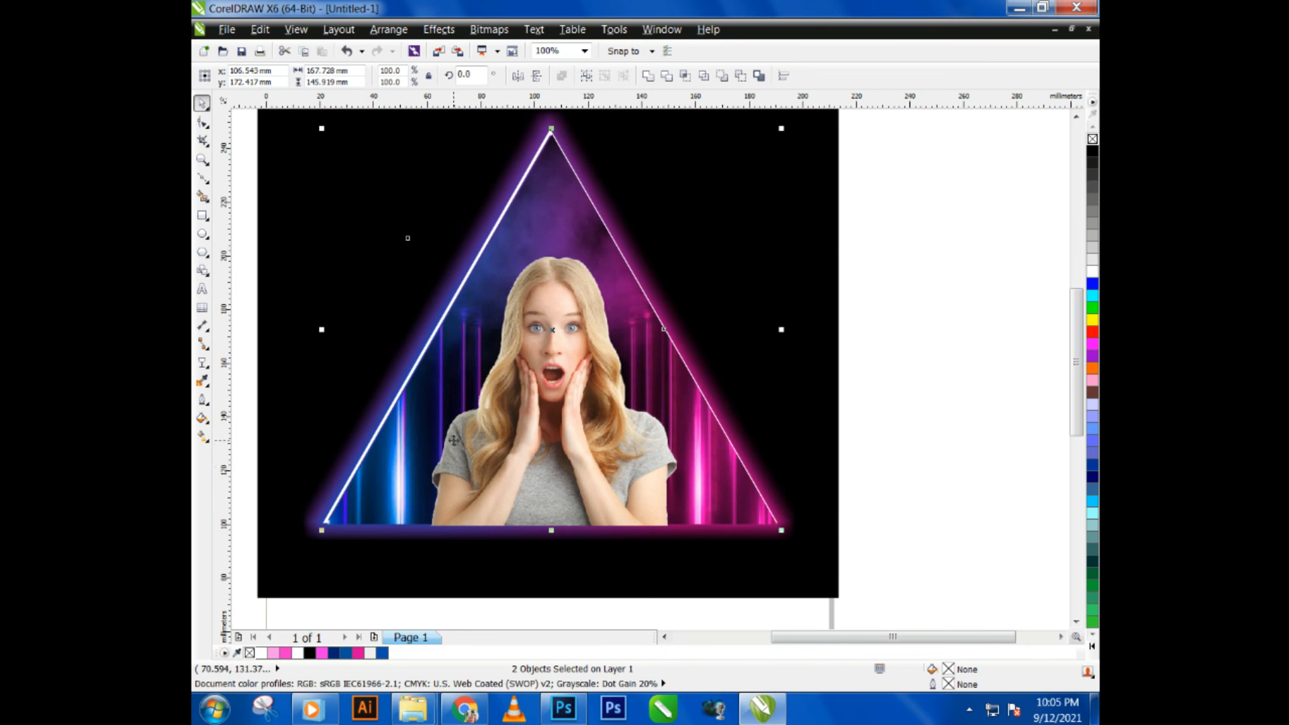
key(Left)
key(Left)
key(Left)
key(Left)
key(Up)
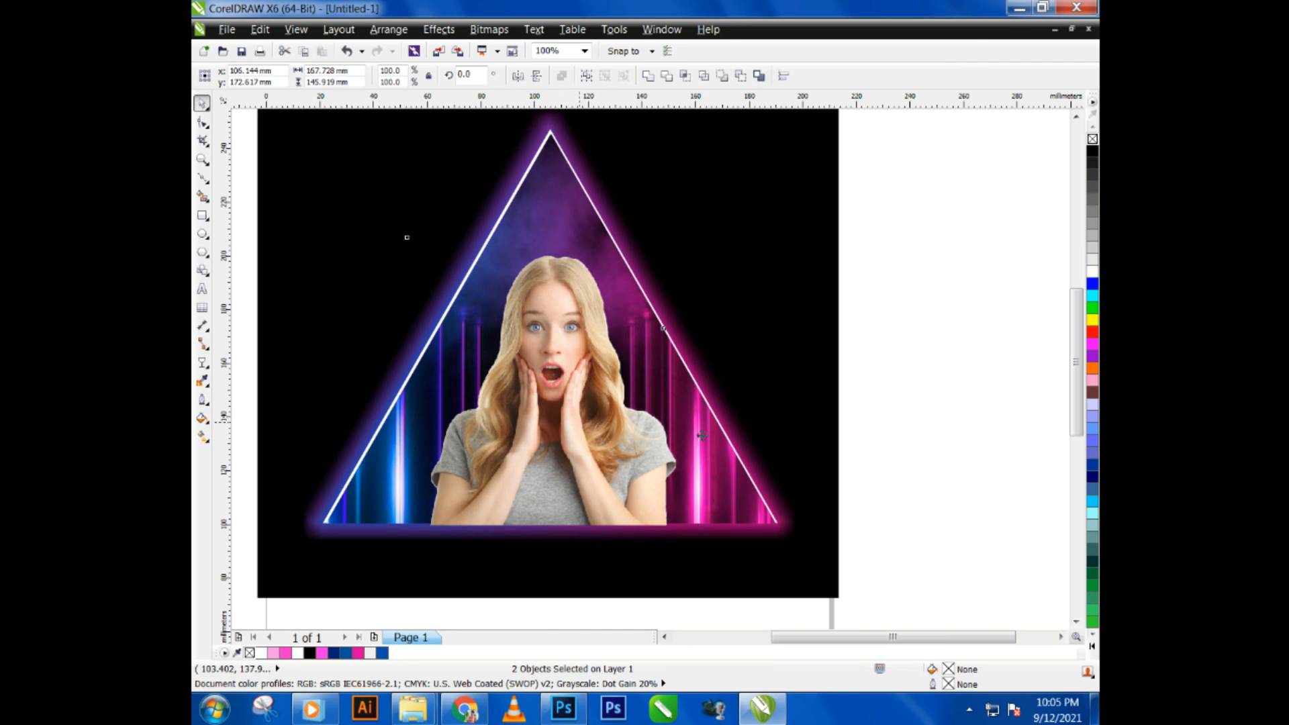
- Scale the clipped triangle to 97.1% and nudge it up and left so it fits within the neon outline
click(975, 435)
click(711, 486)
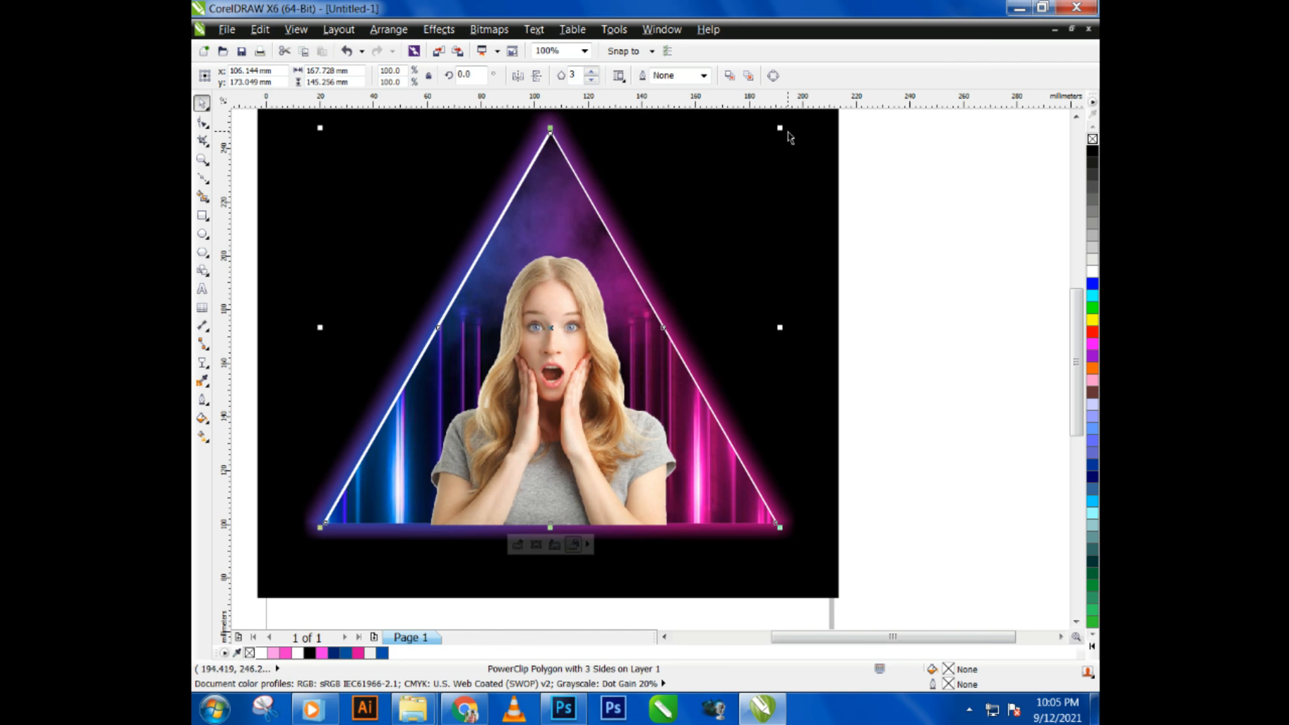
drag(780, 129, 770, 142)
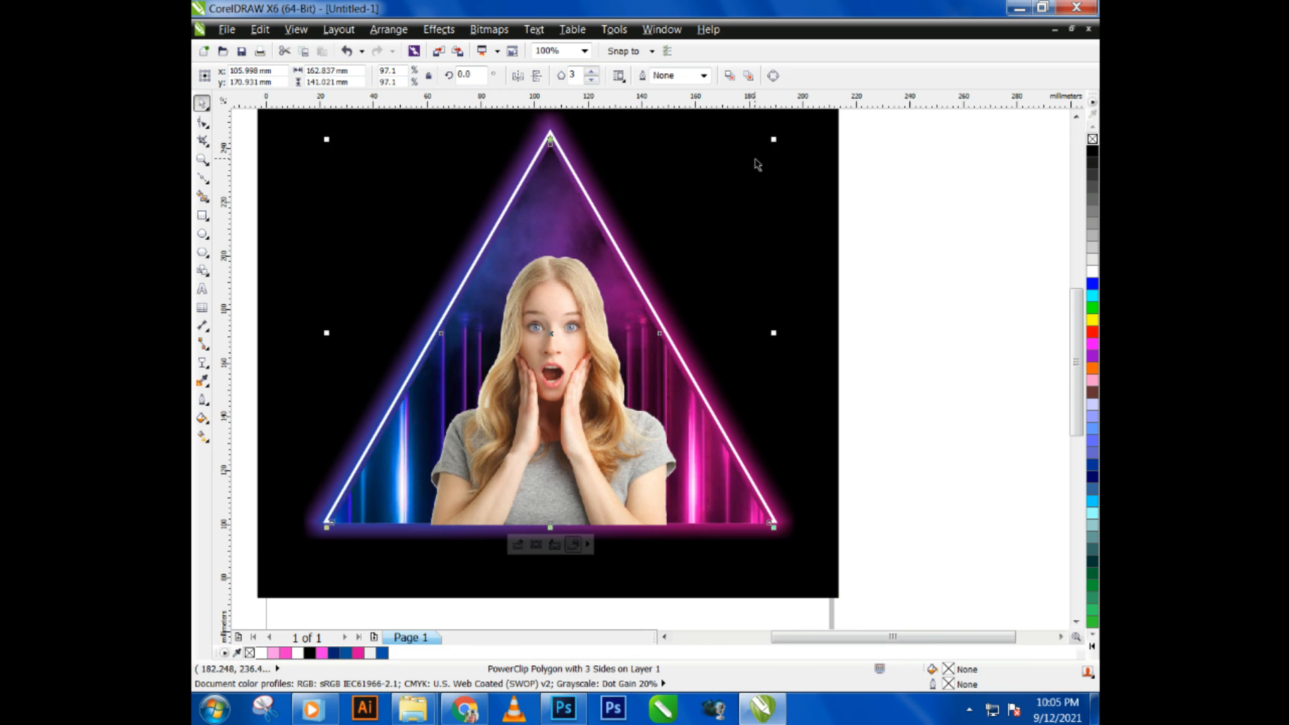
key(Up)
key(Up)
key(Up)
key(Up)
key(Up)
key(Up)
key(Up)
key(Up)
key(Up)
key(Up)
key(Up)
key(Up)
key(Up)
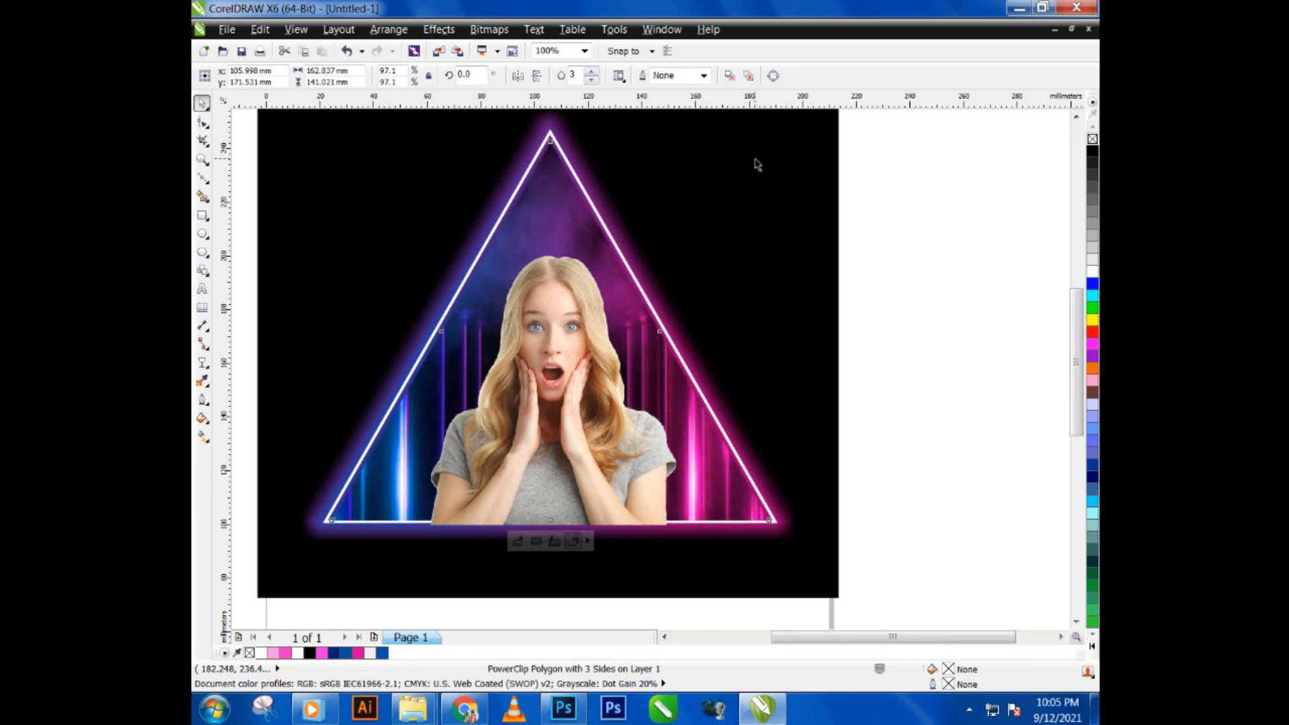
key(Left)
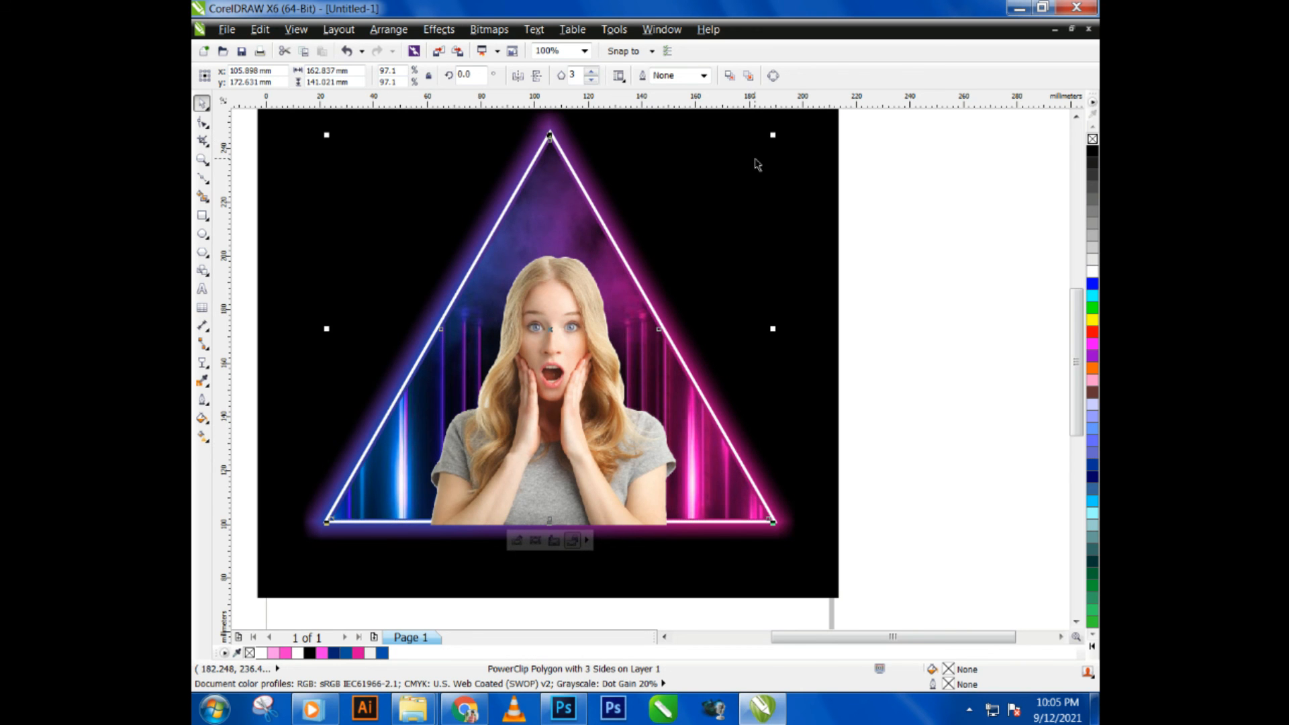
click(857, 280)
- Reposition the woman's photo so its lower edge sits on the neon triangle's white base line
scroll(852, 276, down, 2)
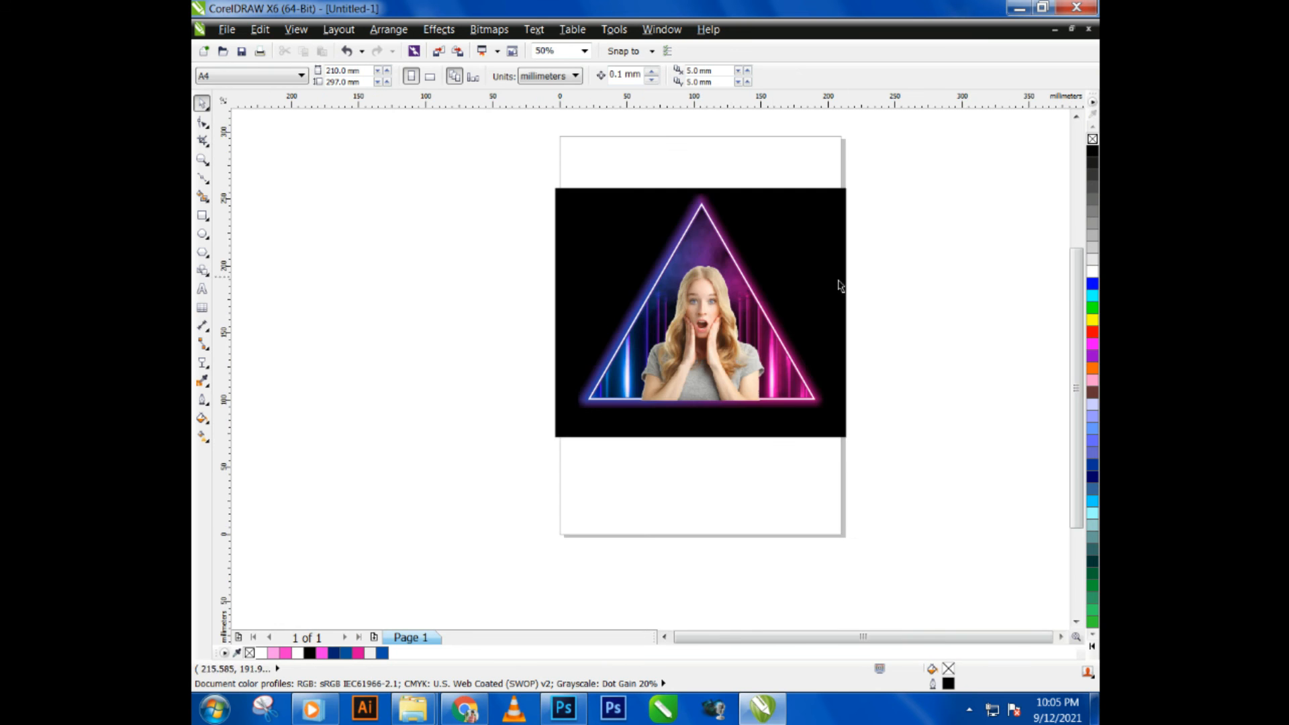
scroll(738, 355, up, 4)
click(715, 382)
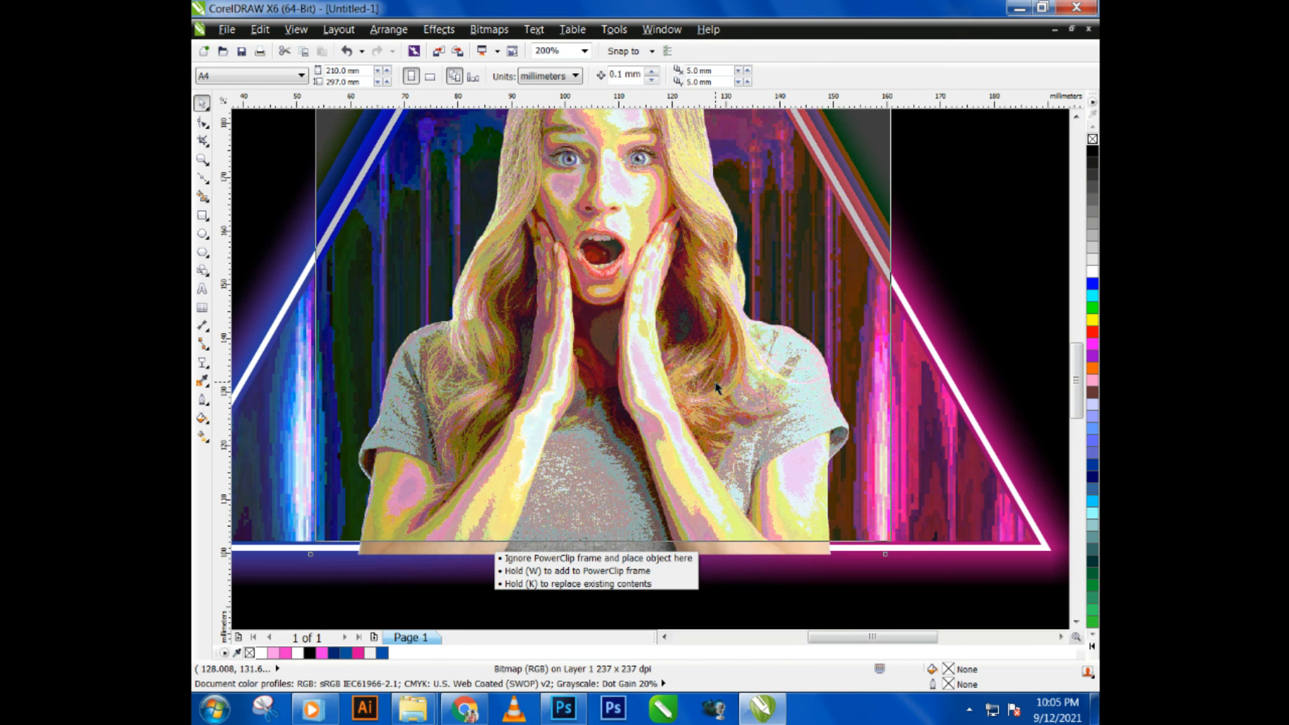
key(Down)
key(Down)
key(Down)
key(Down)
key(Down)
key(Down)
key(Down)
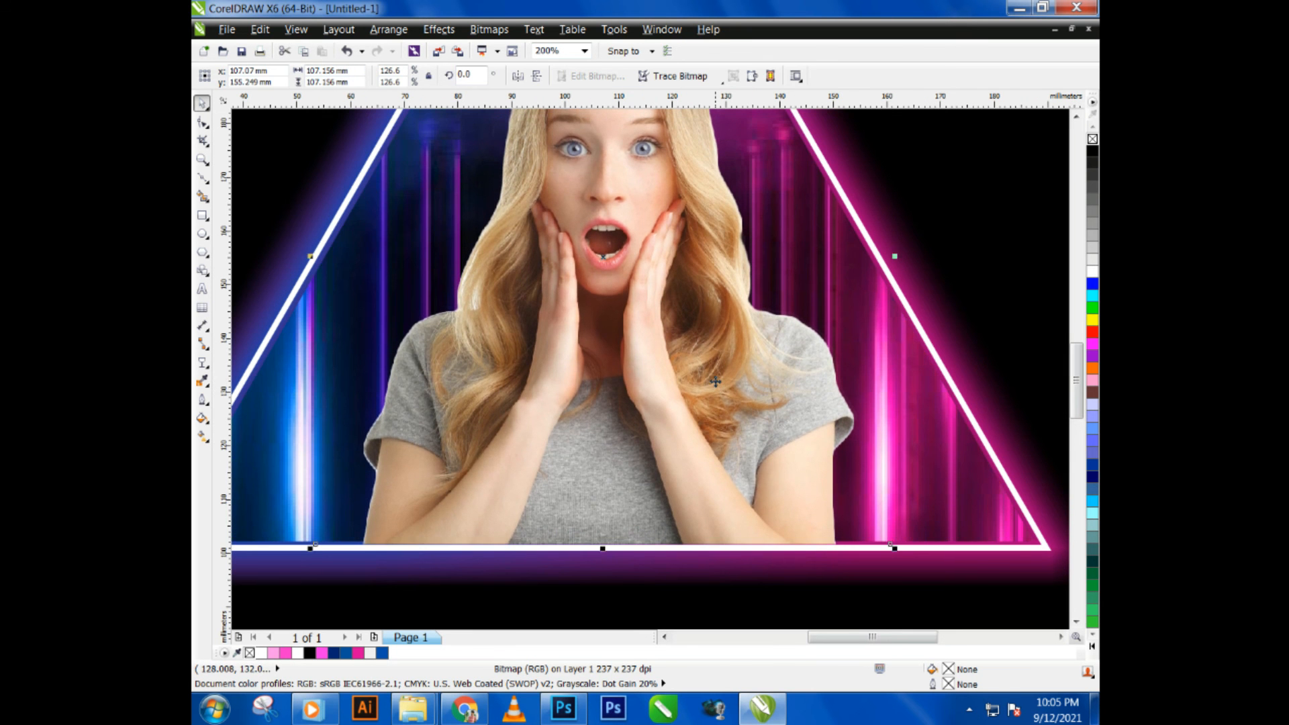
- Shift the woman's photo left until it is horizontally centered on the clipped triangle
scroll(716, 382, down, 2)
key(Left)
key(Left)
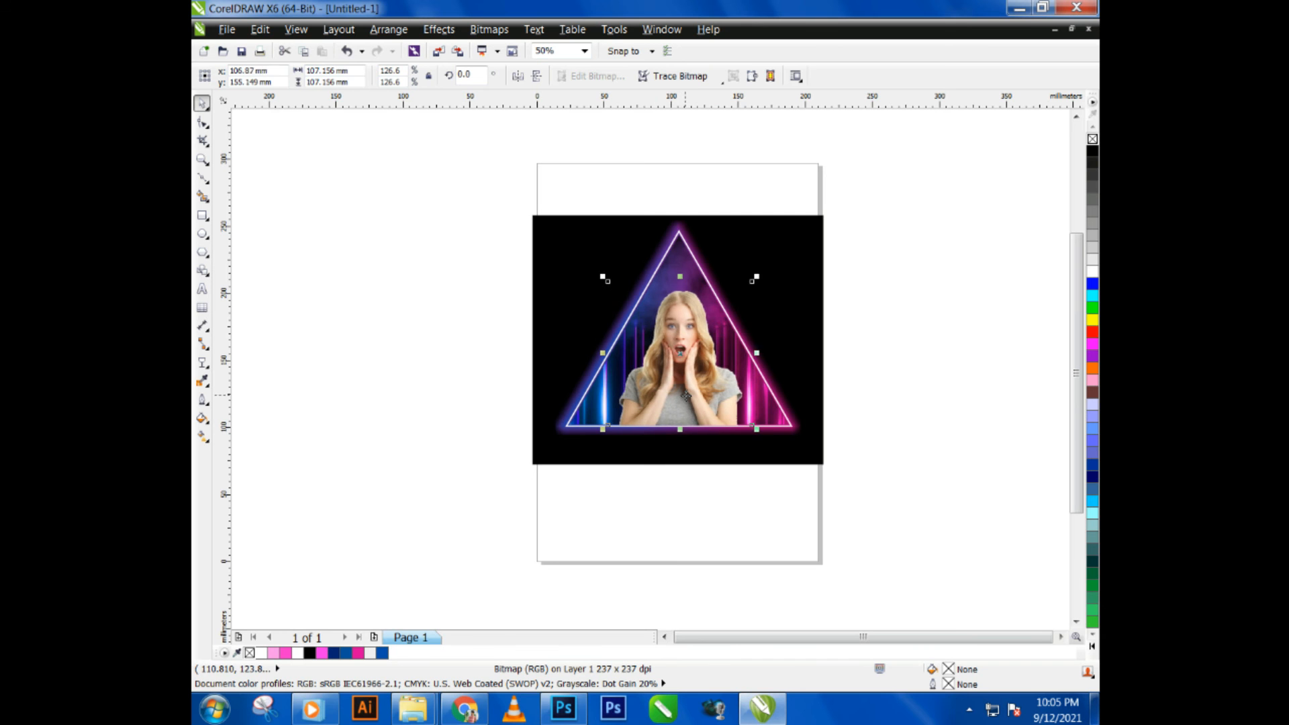
key(Left)
key(Left)
key(Left)
key(Left)
key(Left)
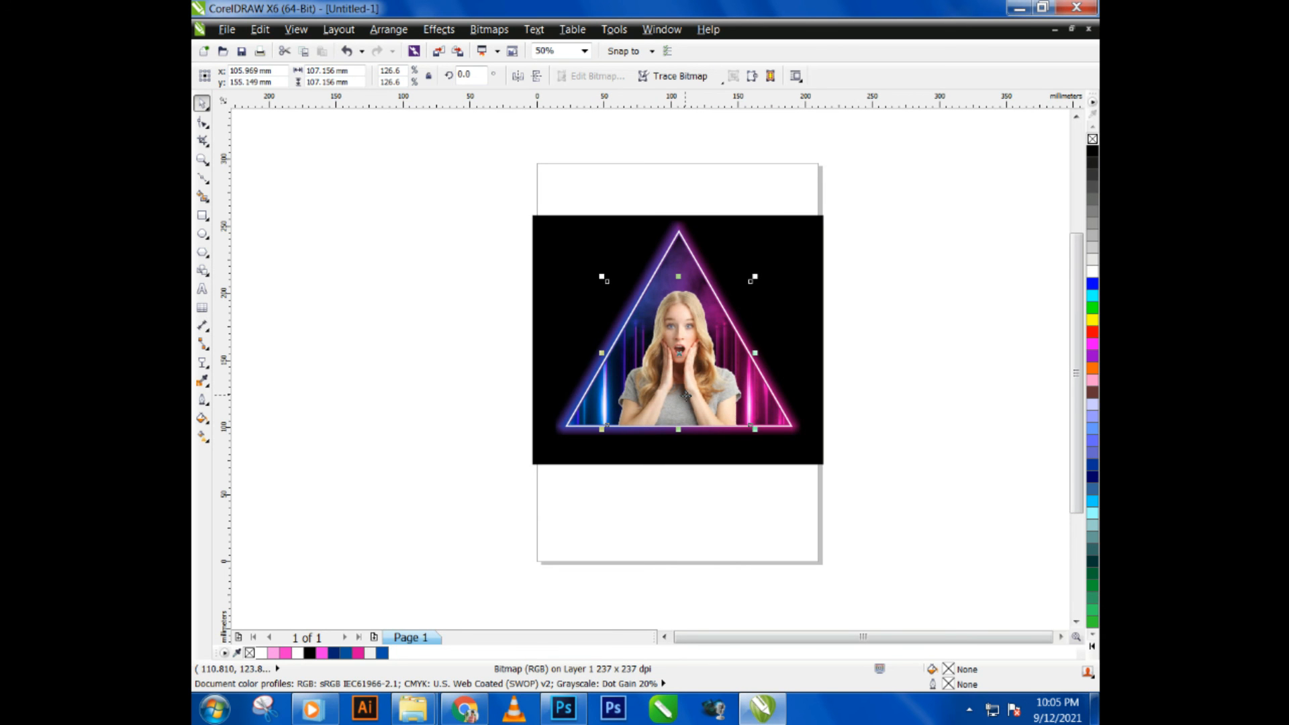
key(Left)
key(Left)
key(Left)
key(Left)
shift+click(680, 254)
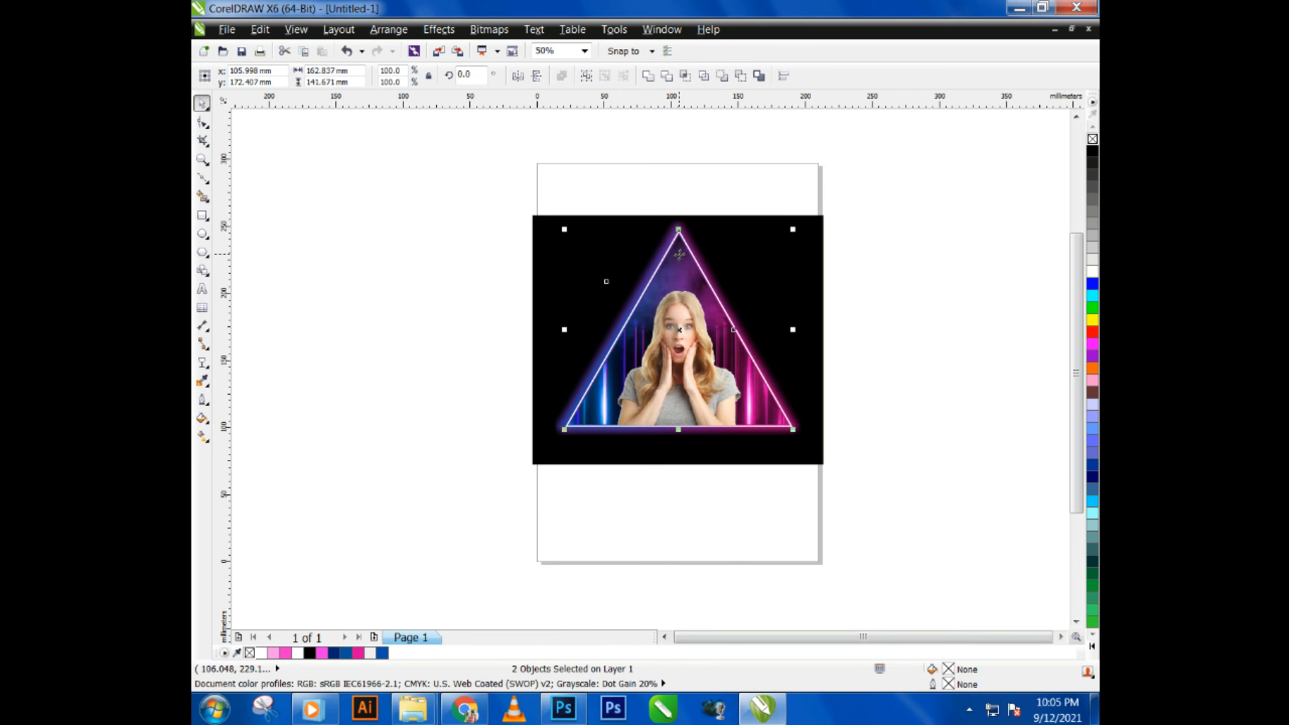
- Apply a vertical linear transparency to the woman's photo, fading from the top of her head down to the triangle's base, and deselect it
click(714, 398)
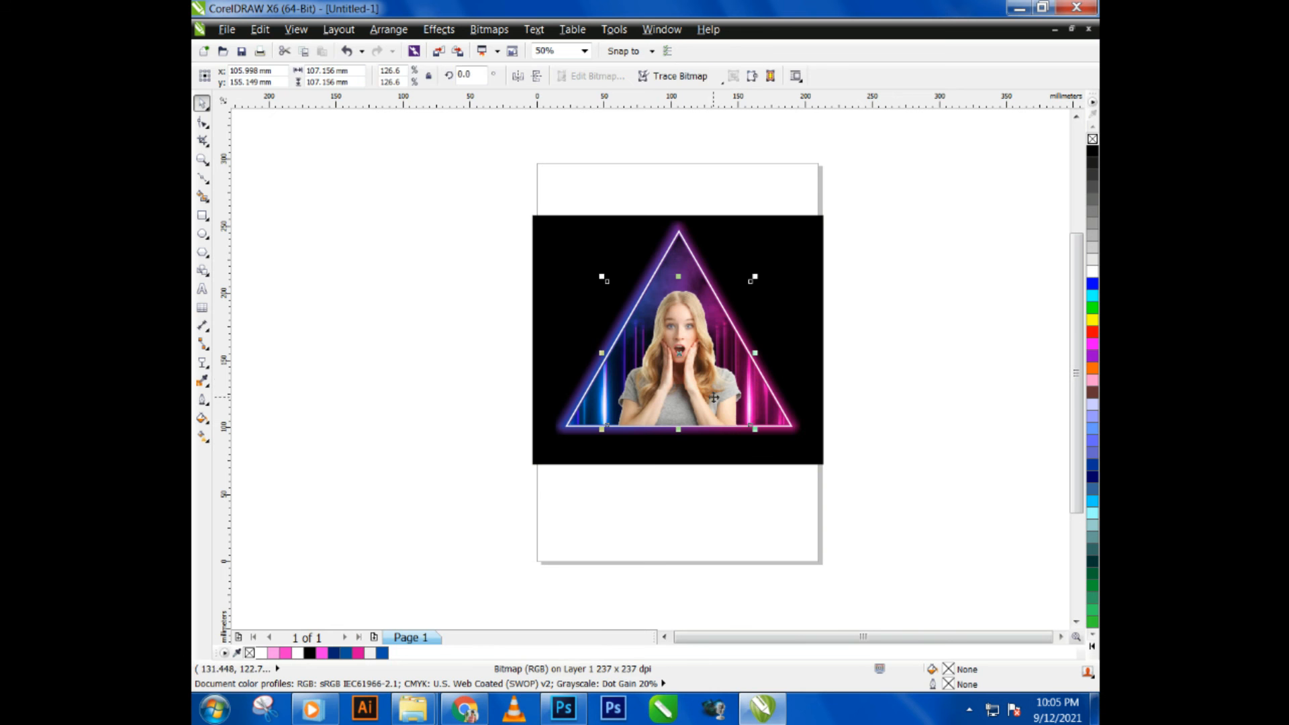
click(206, 363)
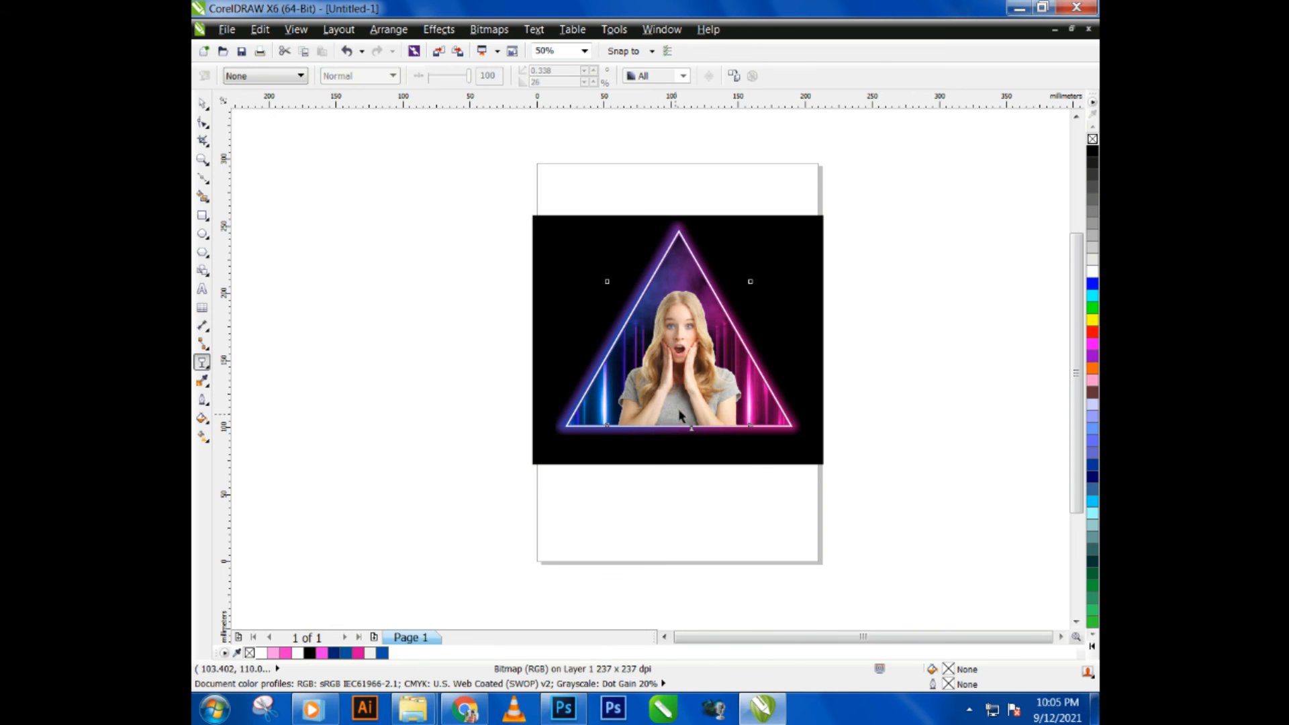
drag(676, 415, 681, 328)
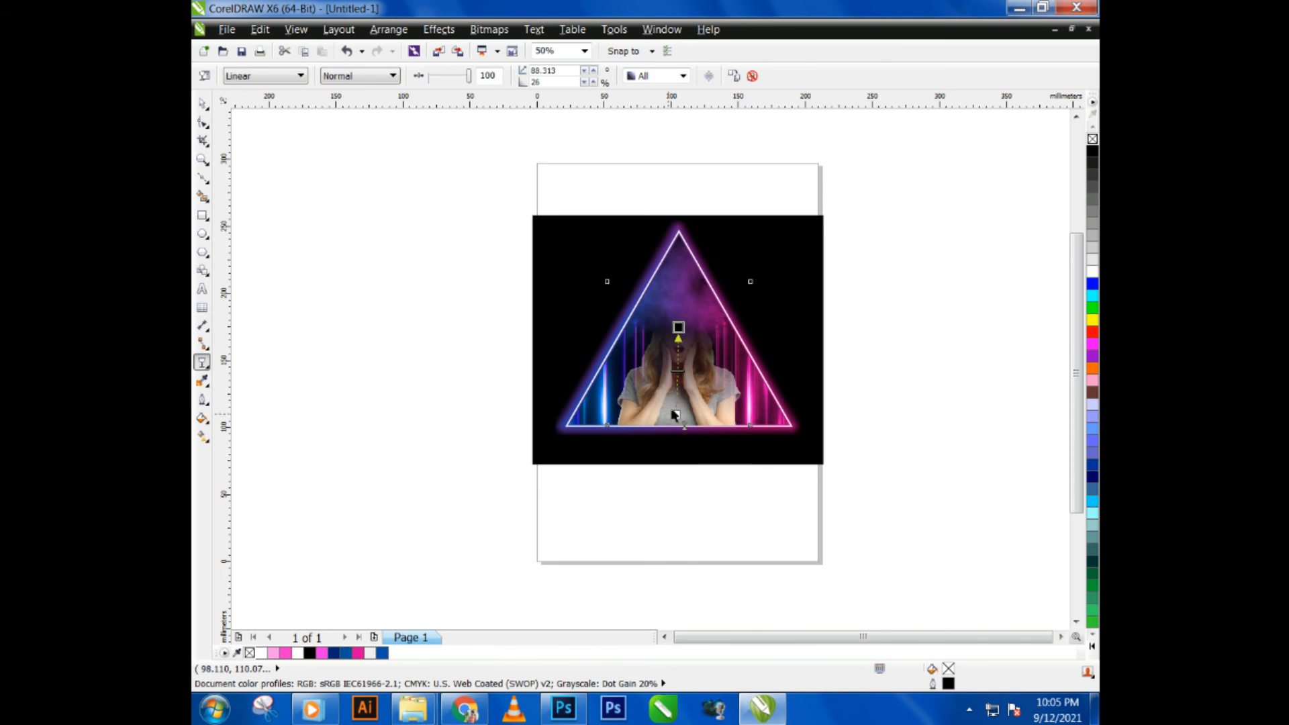
drag(694, 424, 678, 361)
drag(676, 306, 676, 306)
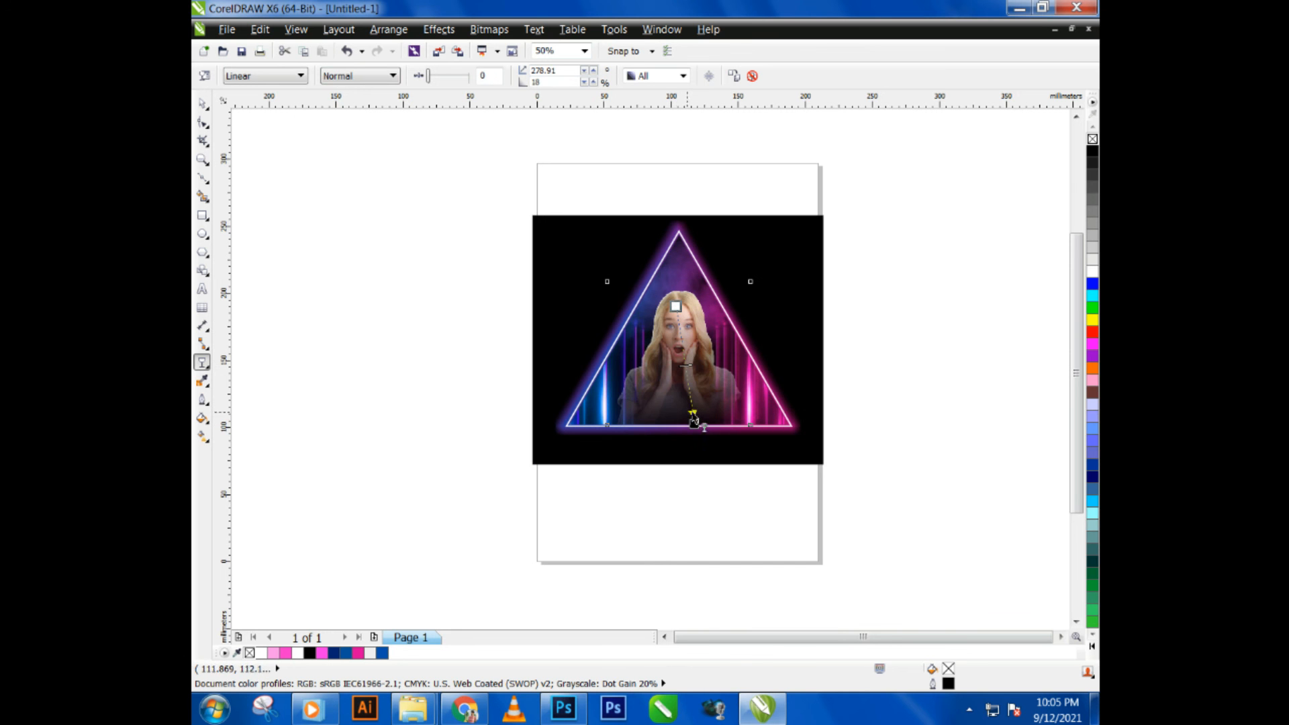
drag(690, 425, 679, 423)
scroll(677, 365, up, 1)
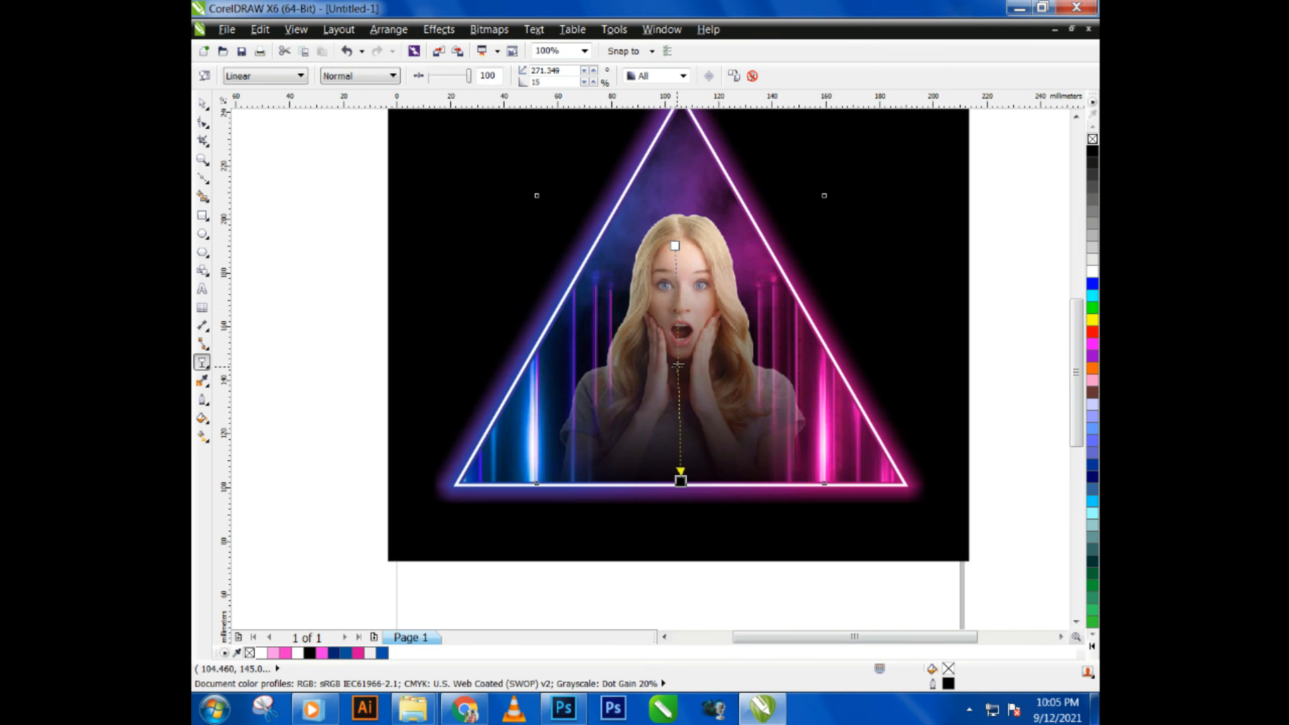
drag(675, 245, 680, 218)
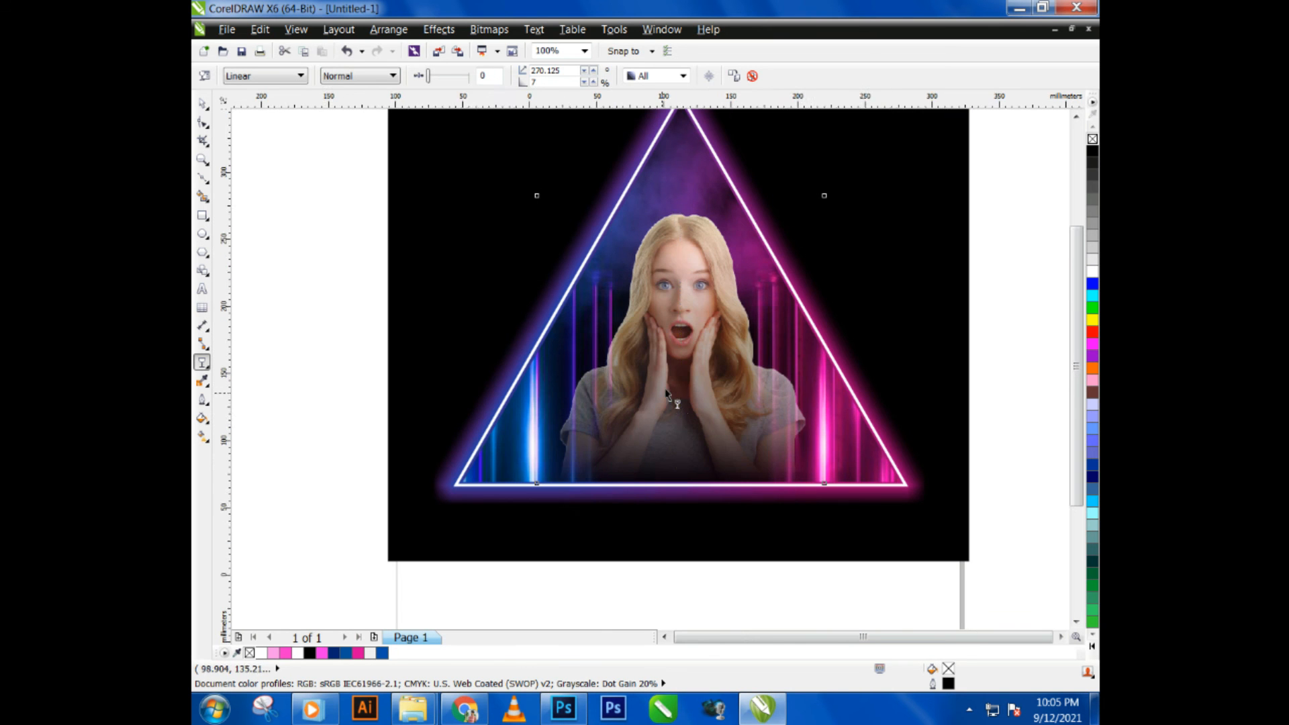
scroll(661, 394, down, 1)
click(830, 383)
scroll(674, 348, down, 1)
scroll(682, 354, up, 1)
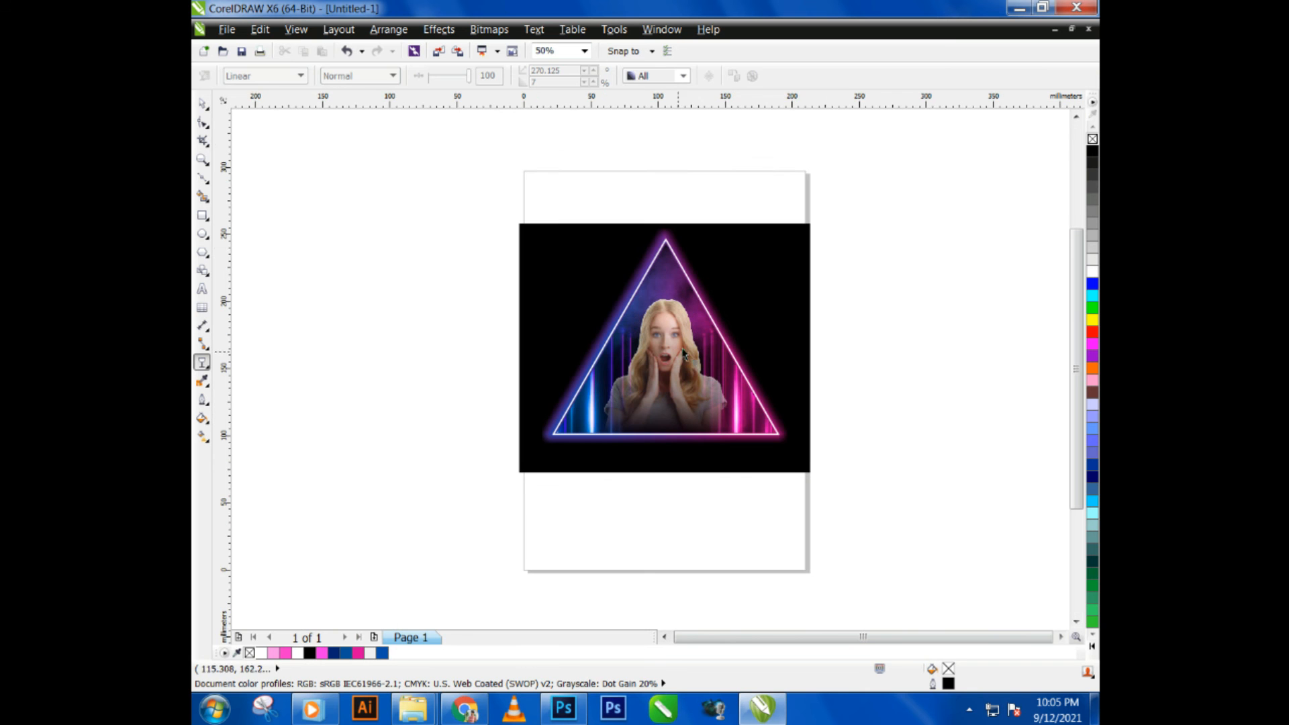
- Unlock the black background rectangle behind the neon triangle and delete it
click(201, 103)
right_click(776, 281)
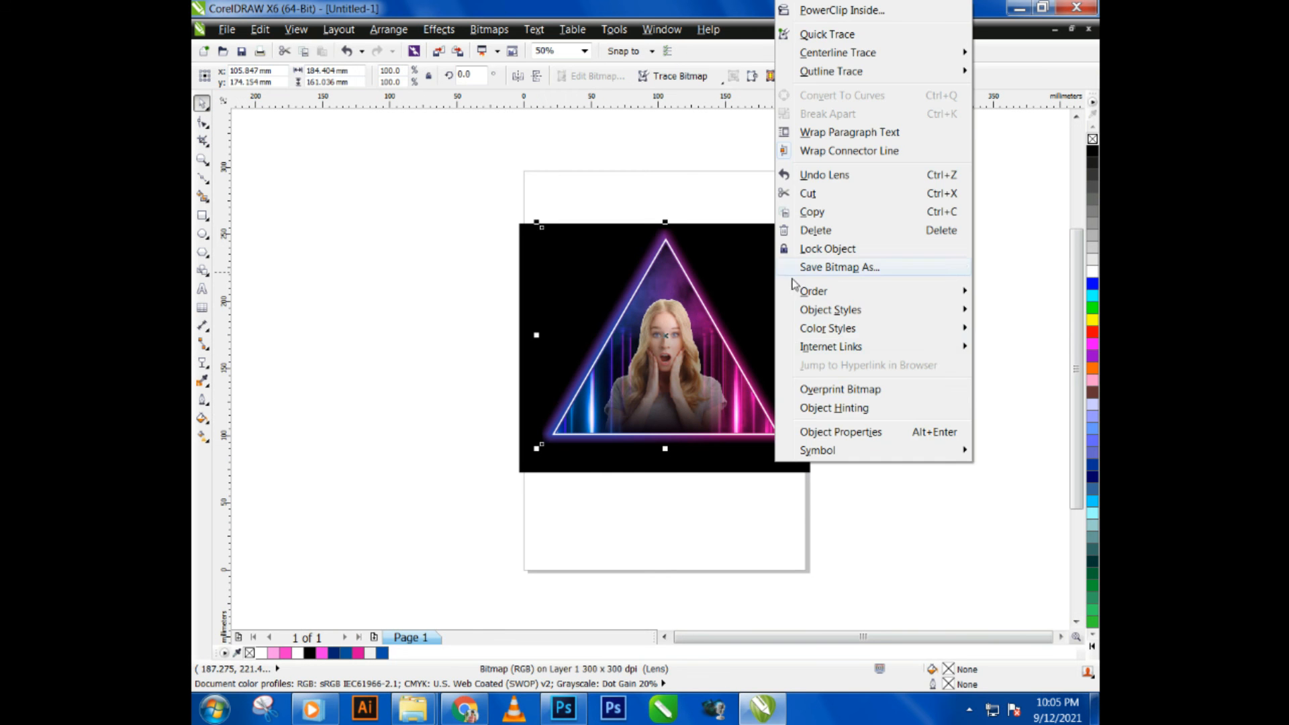
click(952, 536)
click(919, 420)
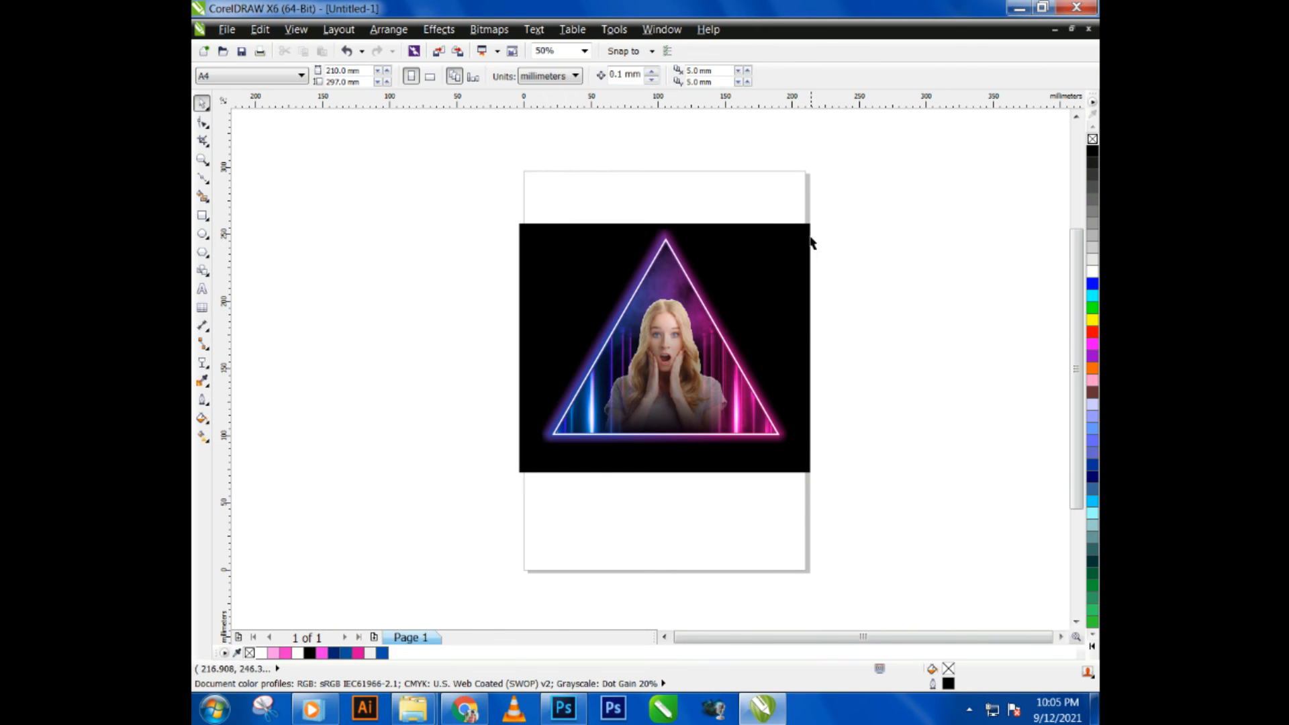
click(809, 235)
right_click(809, 233)
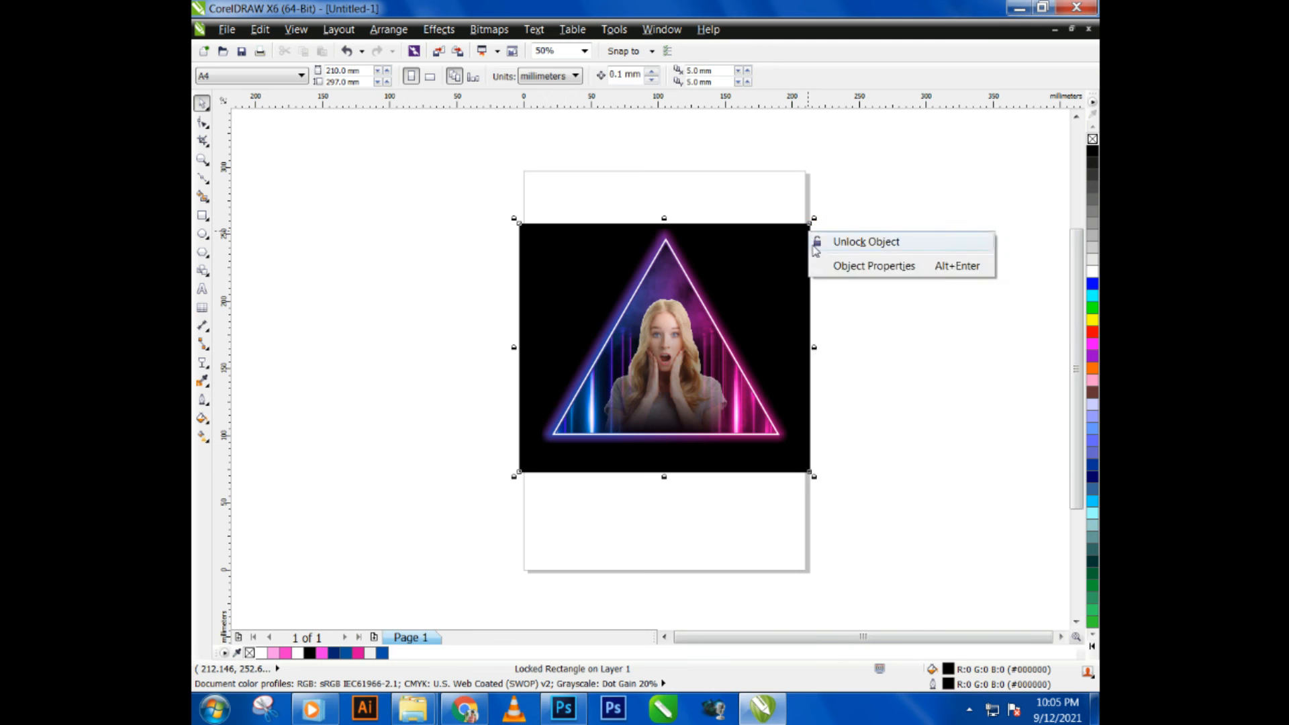
click(832, 240)
key(Delete)
- Select the whole triangle artwork, including the glow, clipped background and woman's photo, and group it
scroll(647, 302, down, 2)
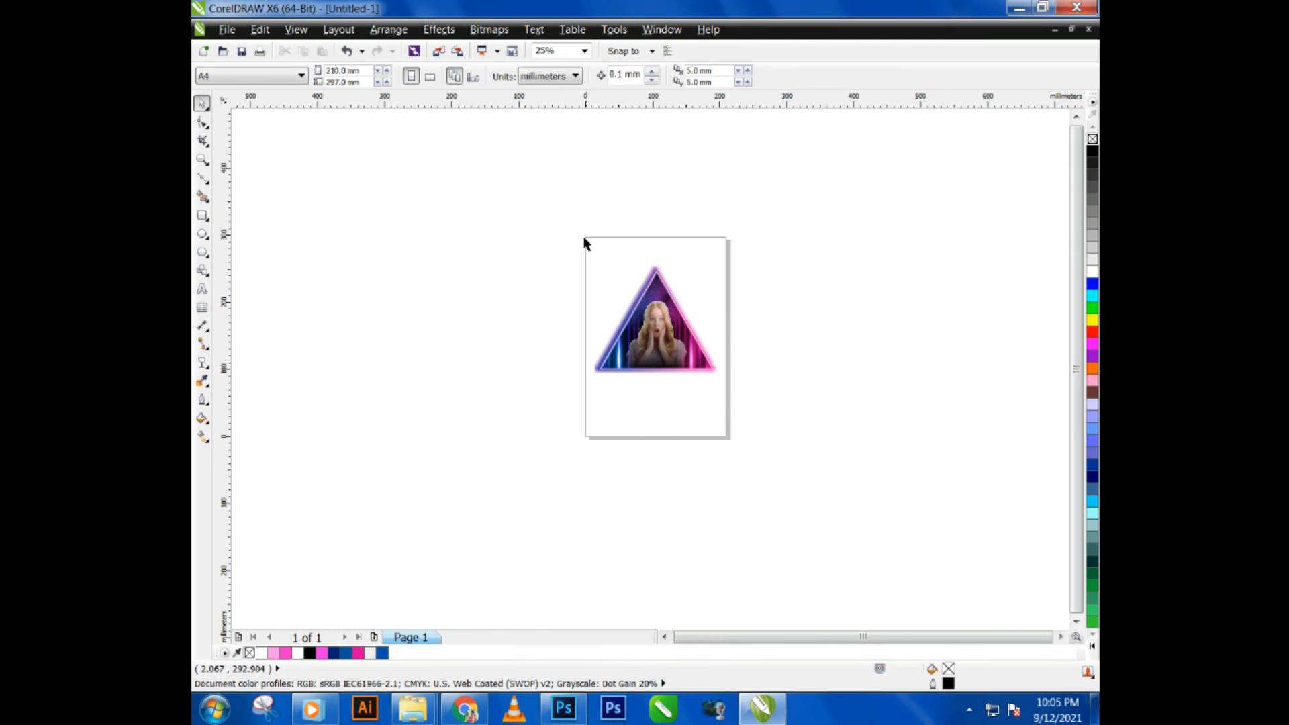
drag(547, 239, 792, 425)
right_click(655, 348)
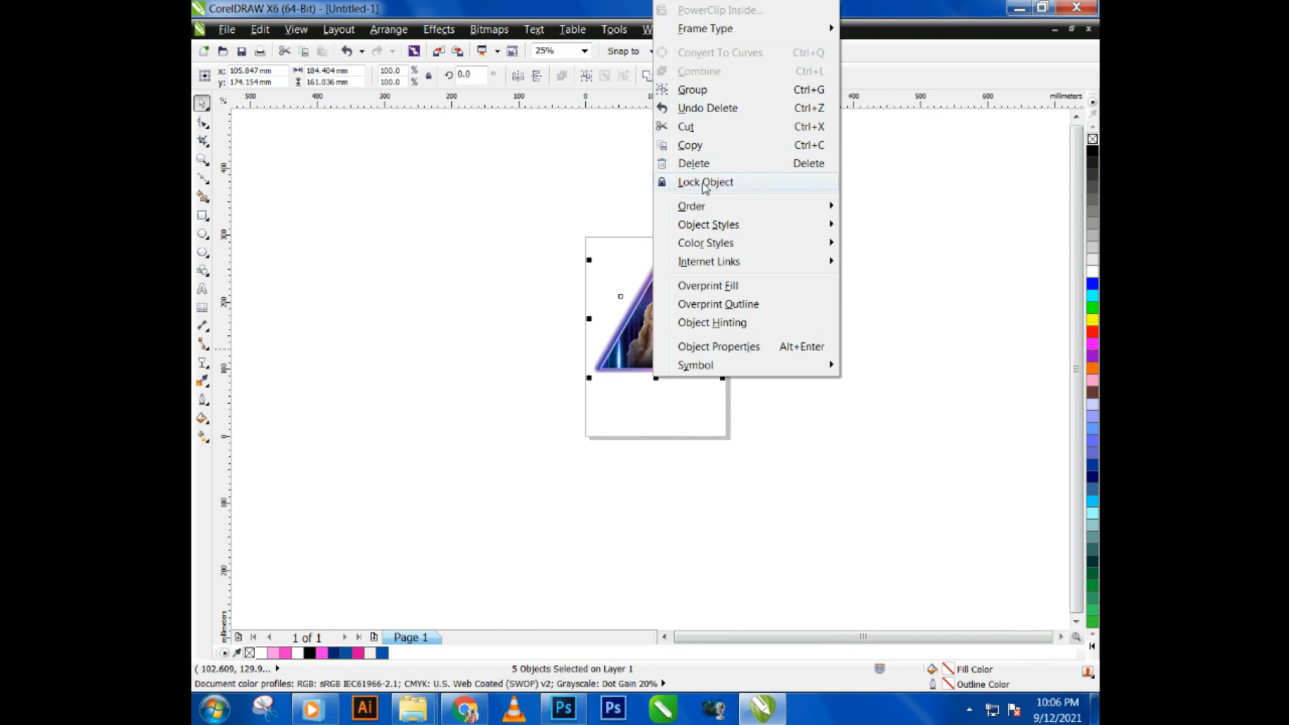
click(698, 89)
scroll(666, 296, up, 2)
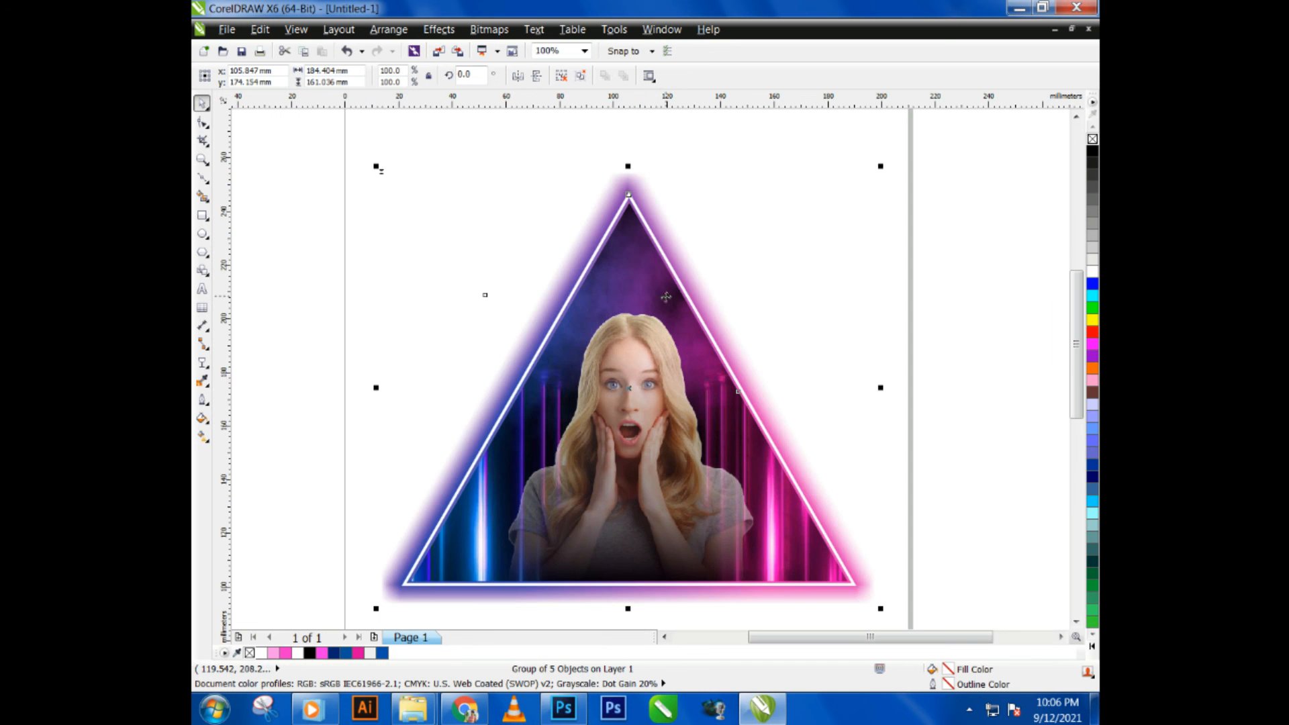
- Scale the grouped triangle artwork down proportionally to about 93%, reposition it near the middle of the page, and deselect it
drag(881, 166, 812, 210)
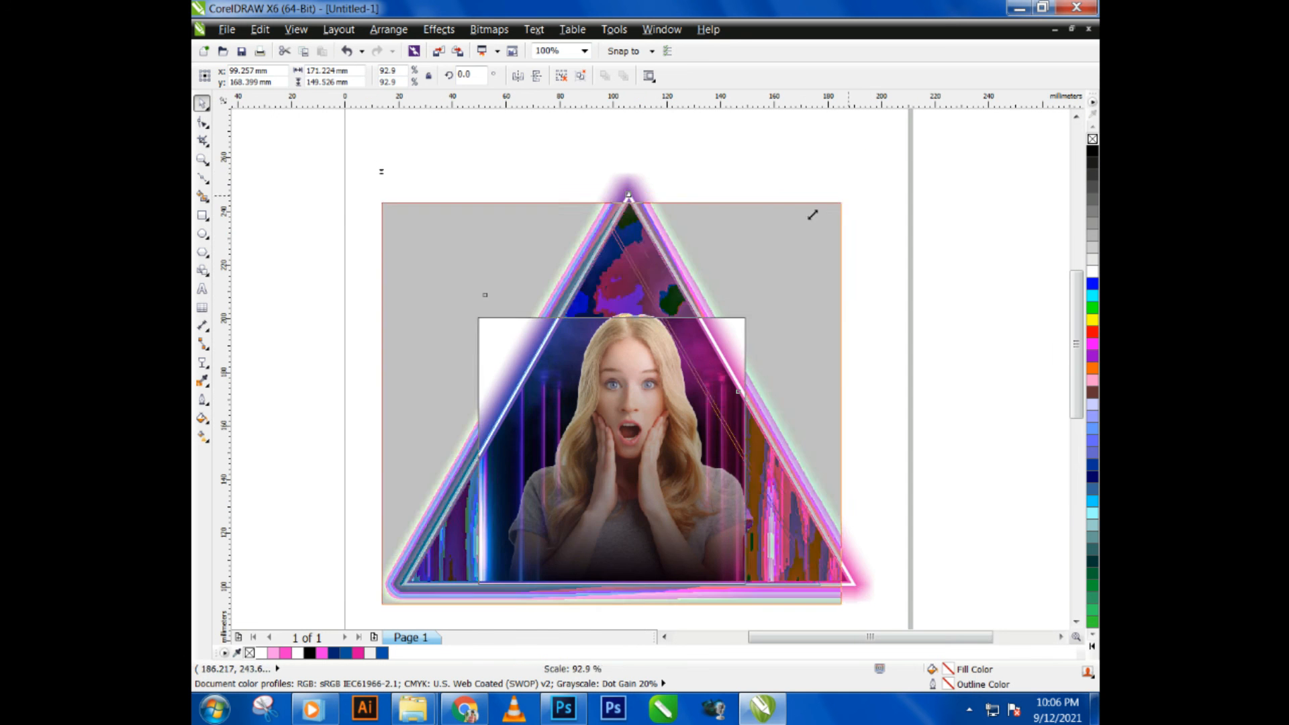
scroll(725, 329, down, 1)
click(703, 377)
drag(703, 377, 720, 384)
click(900, 378)
scroll(669, 347, down, 1)
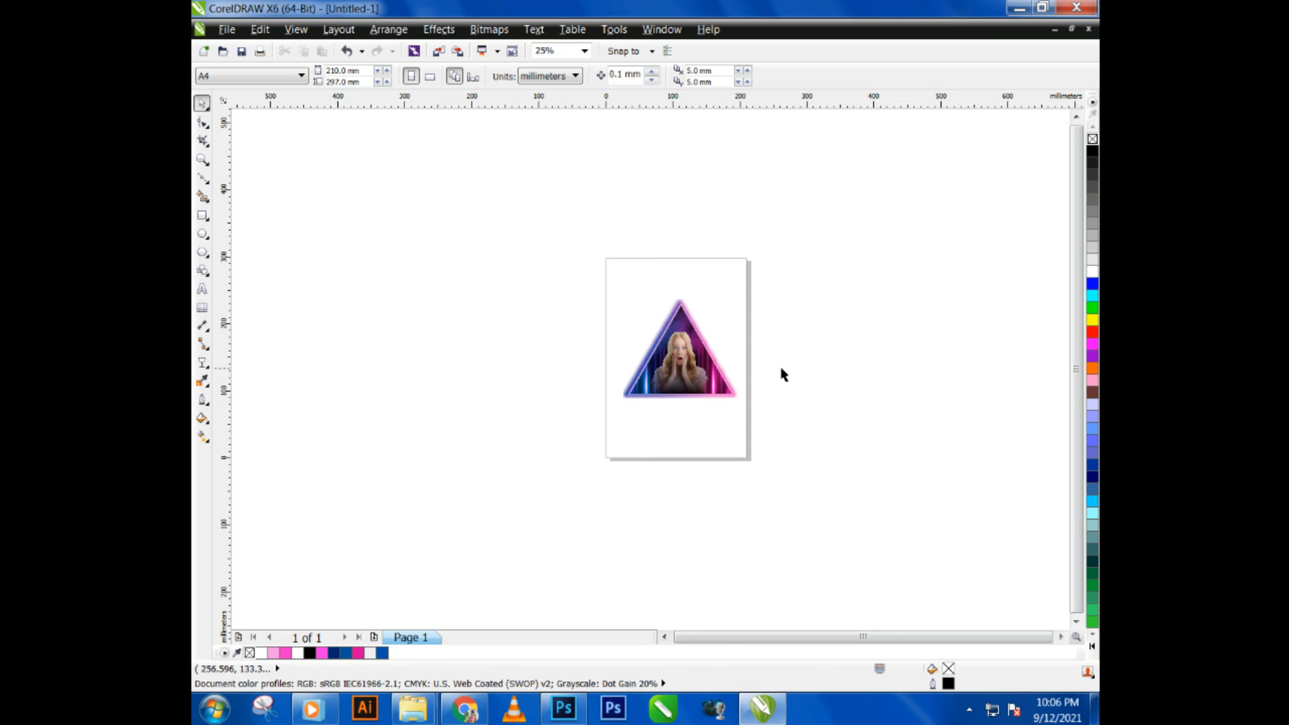
- Export the artwork as the PNG file Glow effect in the Original and after editing folder, replacing the existing file, with RGB Color (24-bit) and transparency
click(226, 30)
click(277, 298)
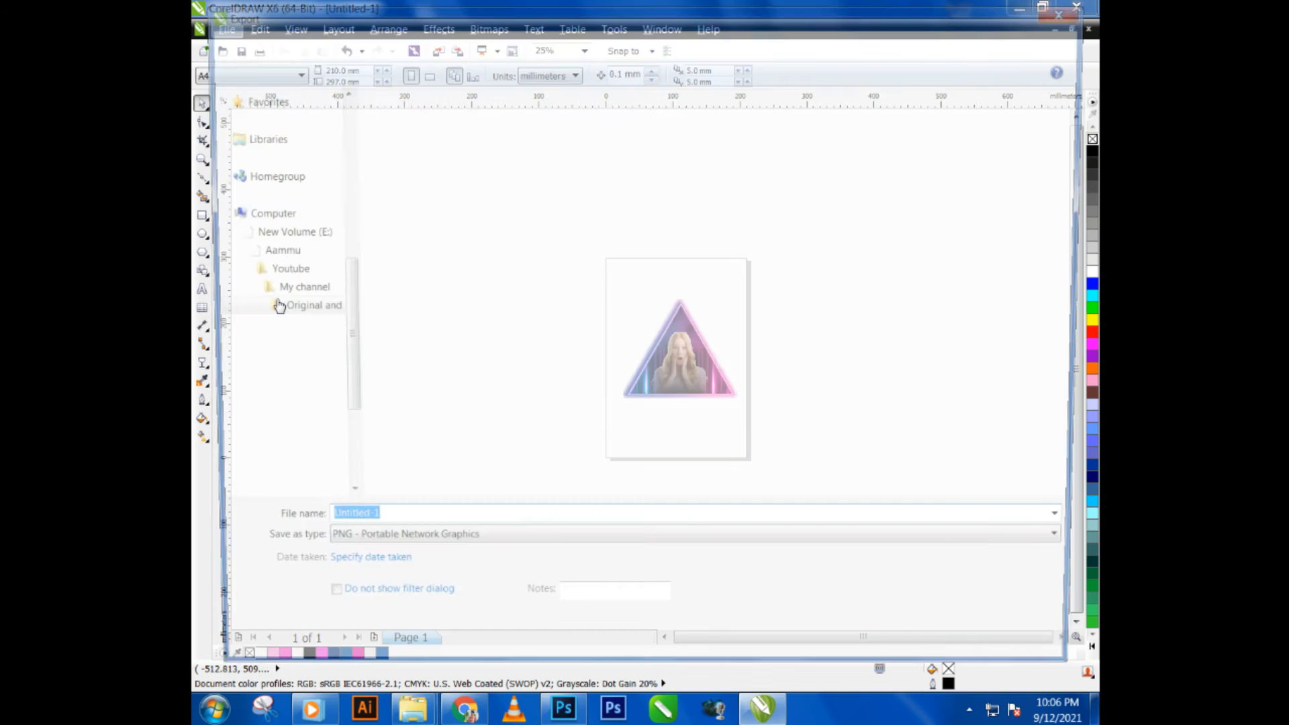
click(507, 178)
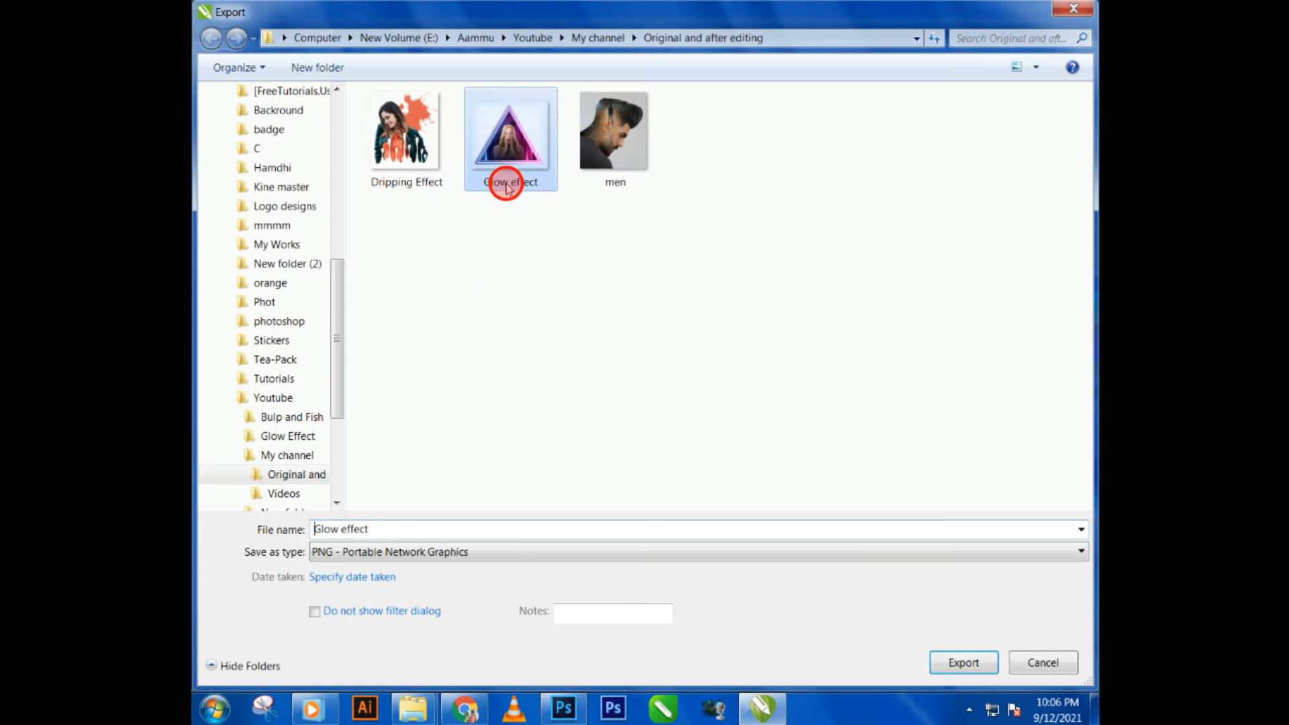
click(963, 663)
click(708, 360)
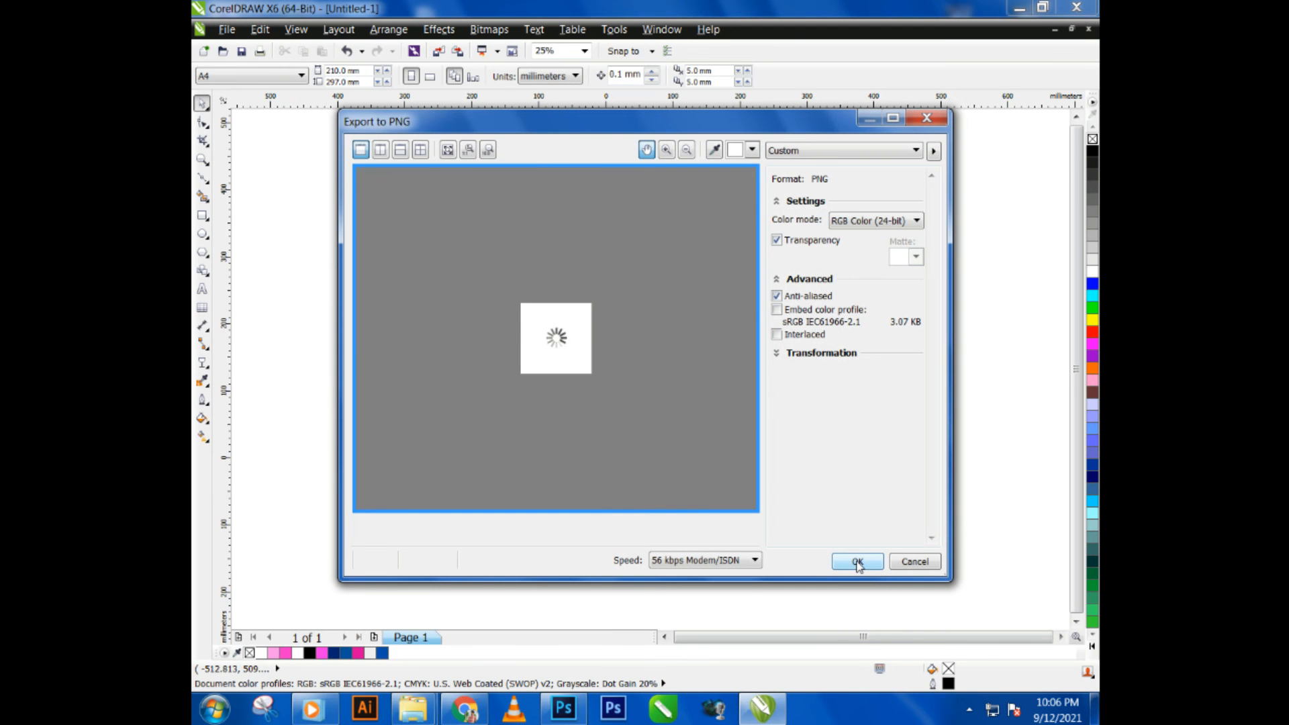
click(857, 562)
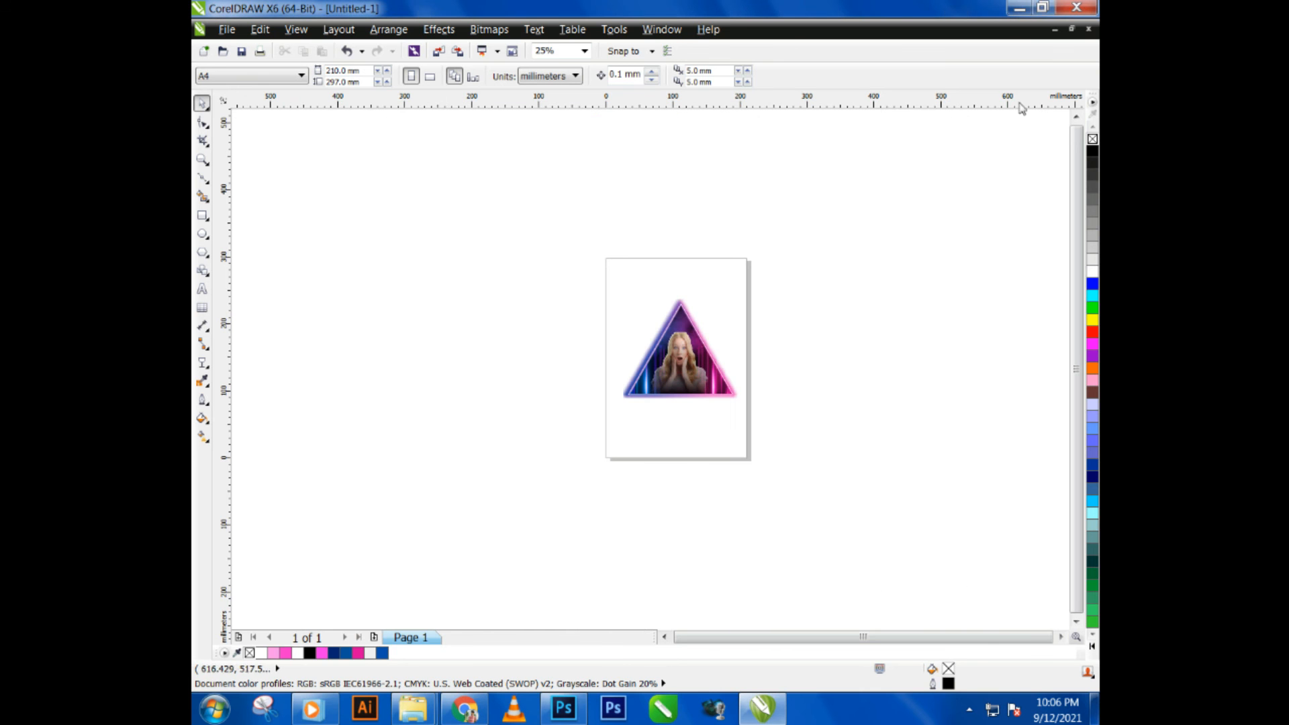
- Switch to the Original and after editing folder and open the exported Glow effect image to check it
mouse_move(413, 709)
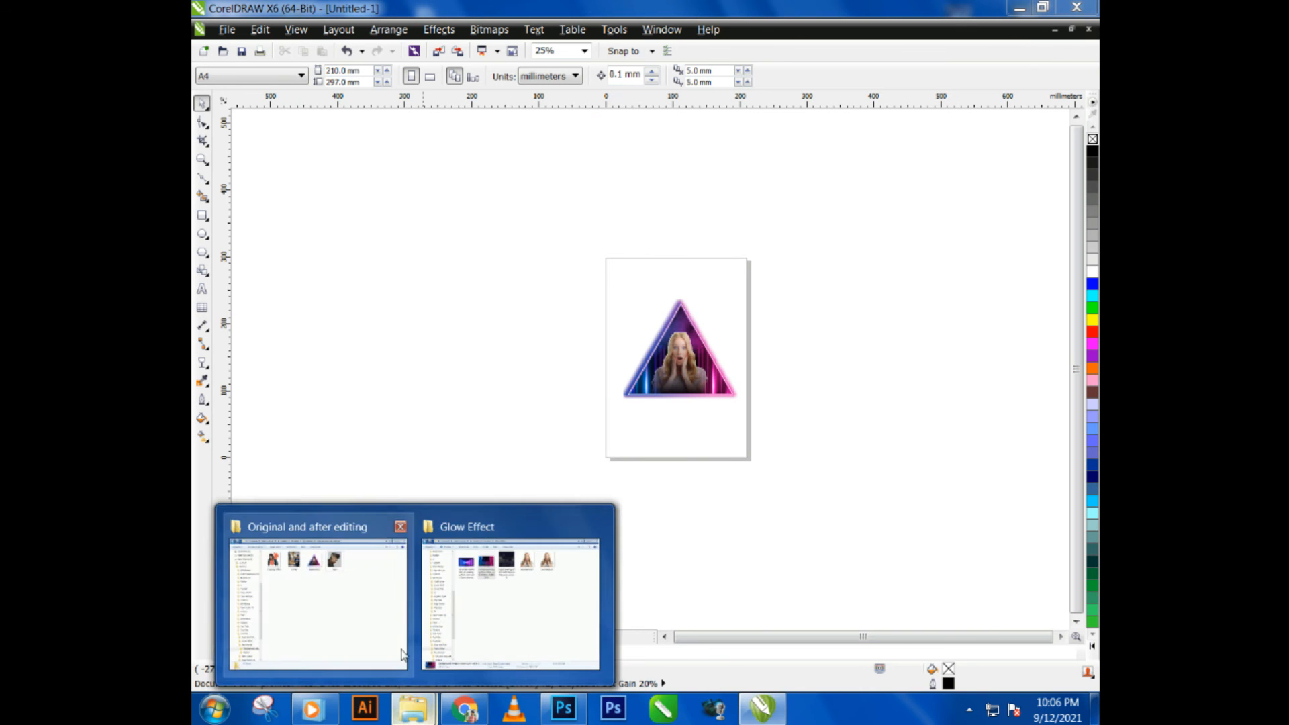
click(382, 624)
double_click(594, 147)
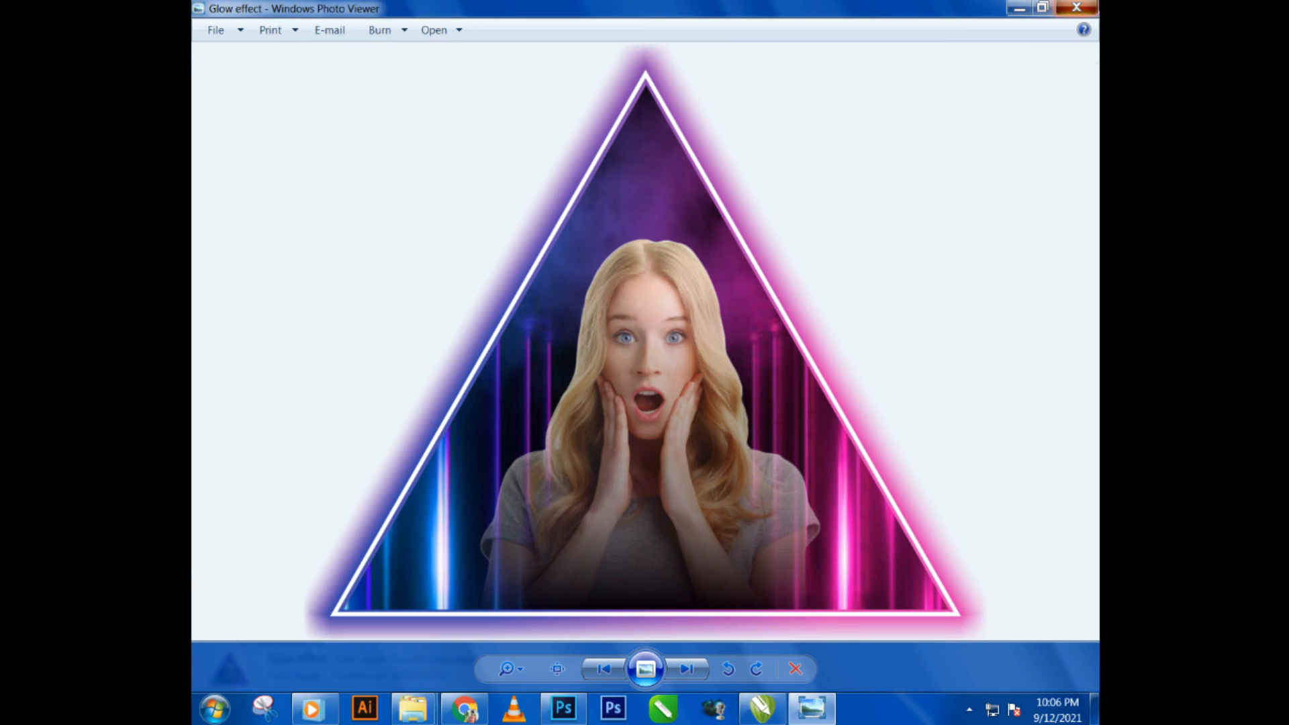
- Close the Glow effect image preview and minimize the remaining open windows to show the desktop
click(1076, 7)
click(1020, 9)
click(1025, 10)
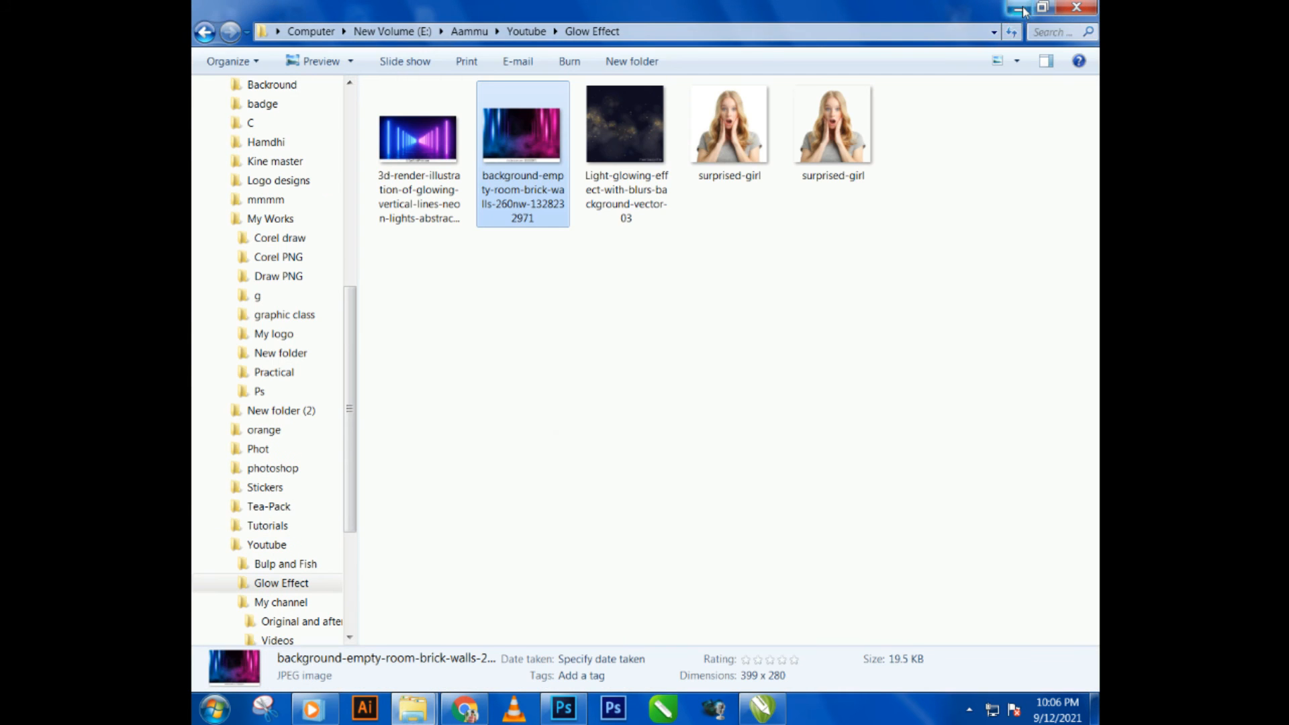
click(1019, 9)
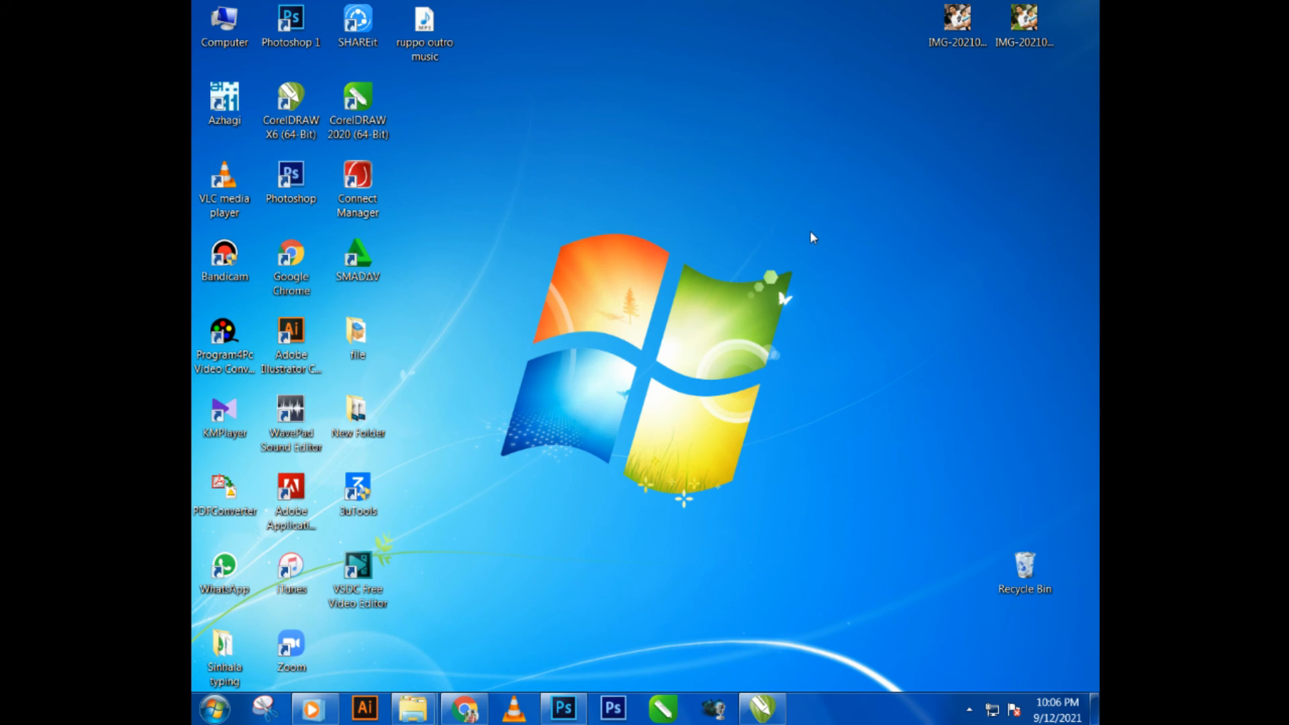